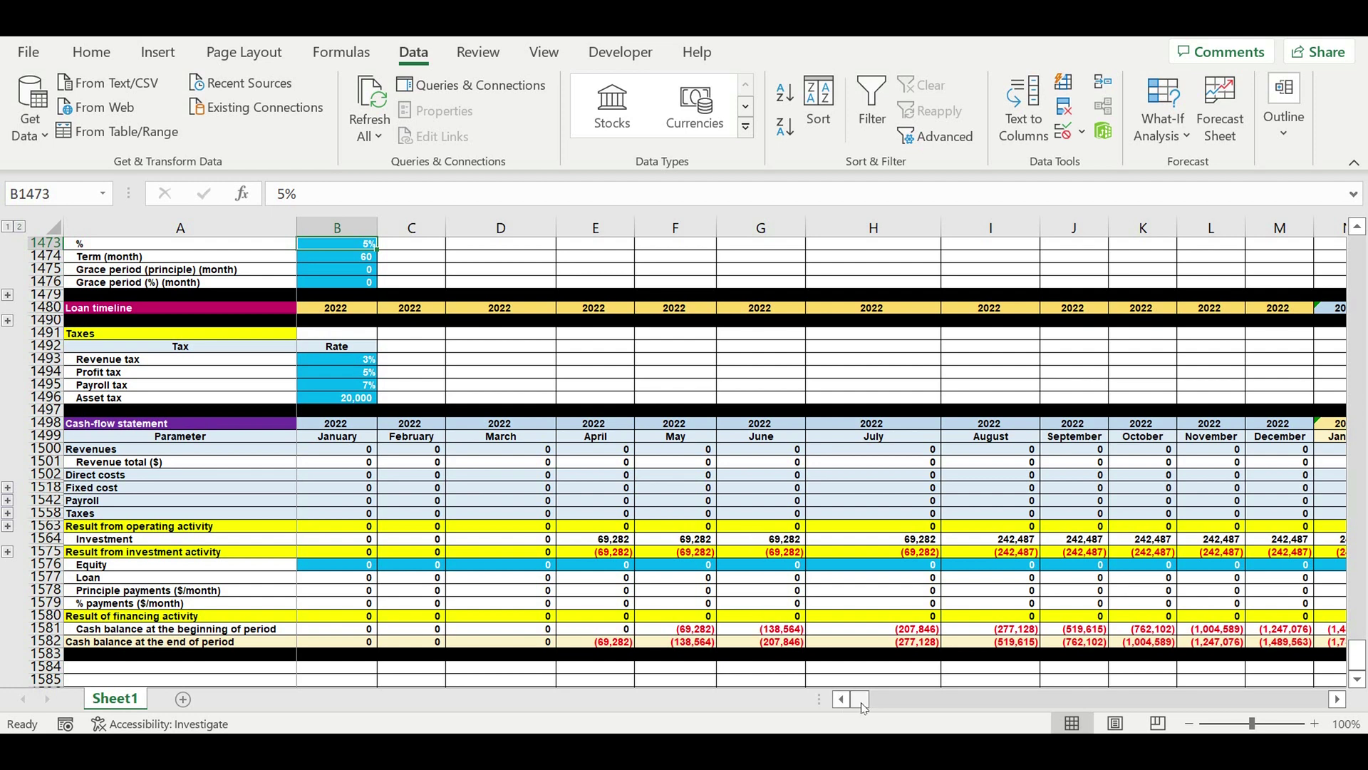
Examine the result from operating activity across the 2024 and 2025 months of the cash-flow statement.
drag(862, 706, 902, 704)
click(751, 528)
drag(750, 529, 1194, 524)
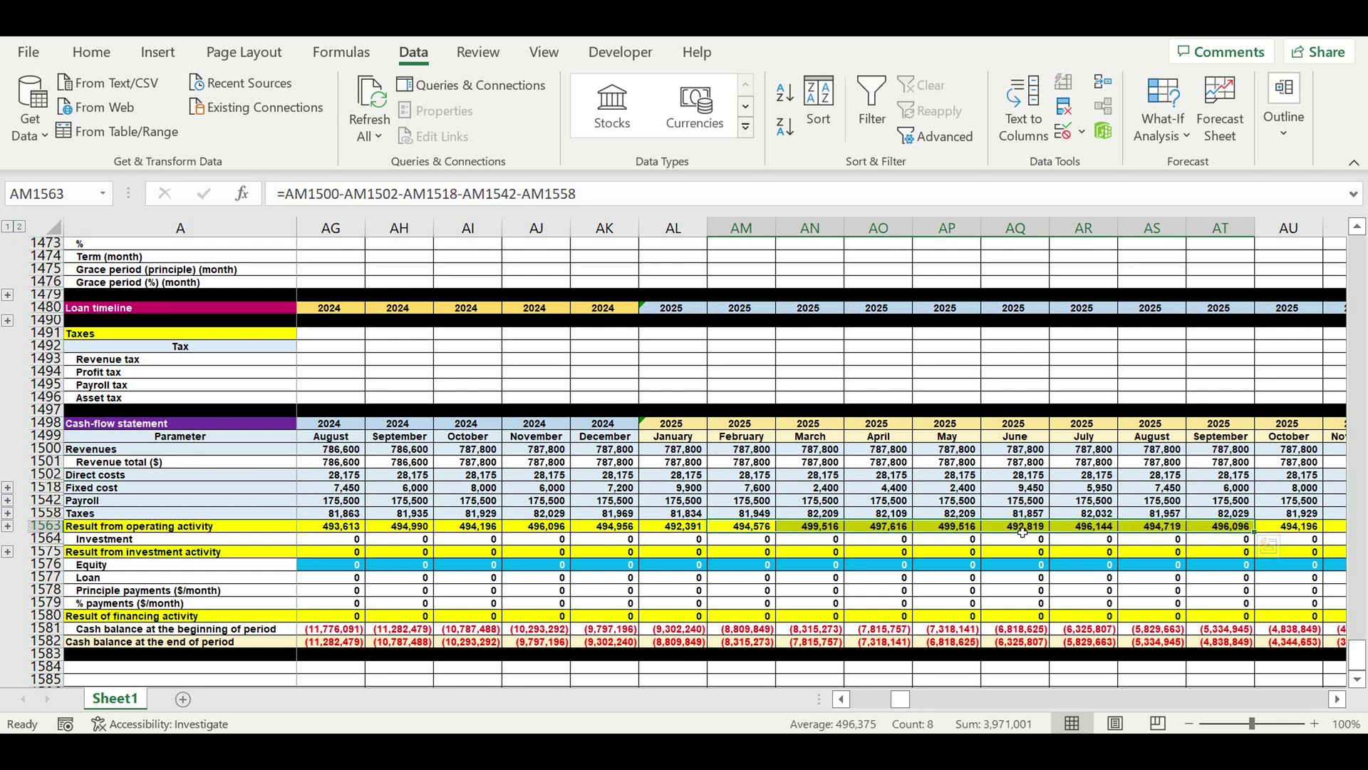
click(1022, 533)
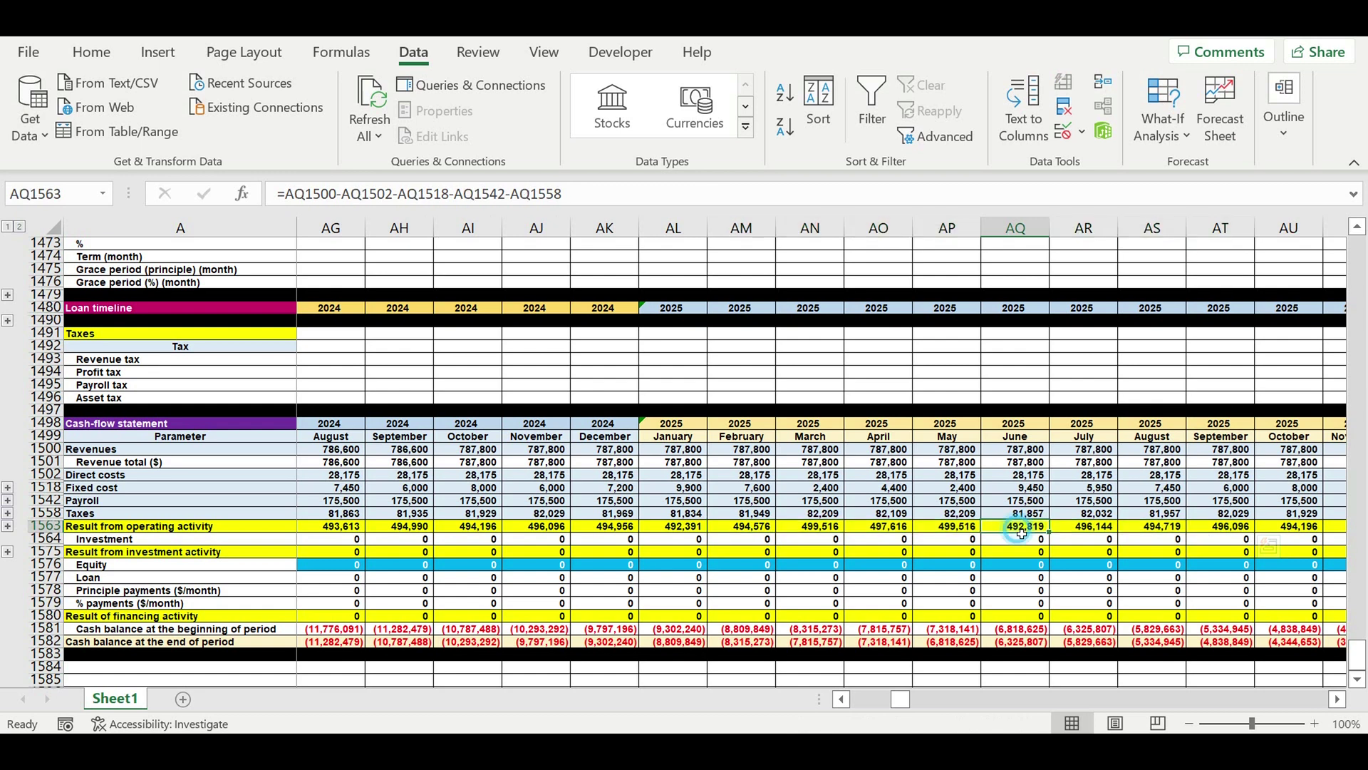
drag(903, 700, 836, 704)
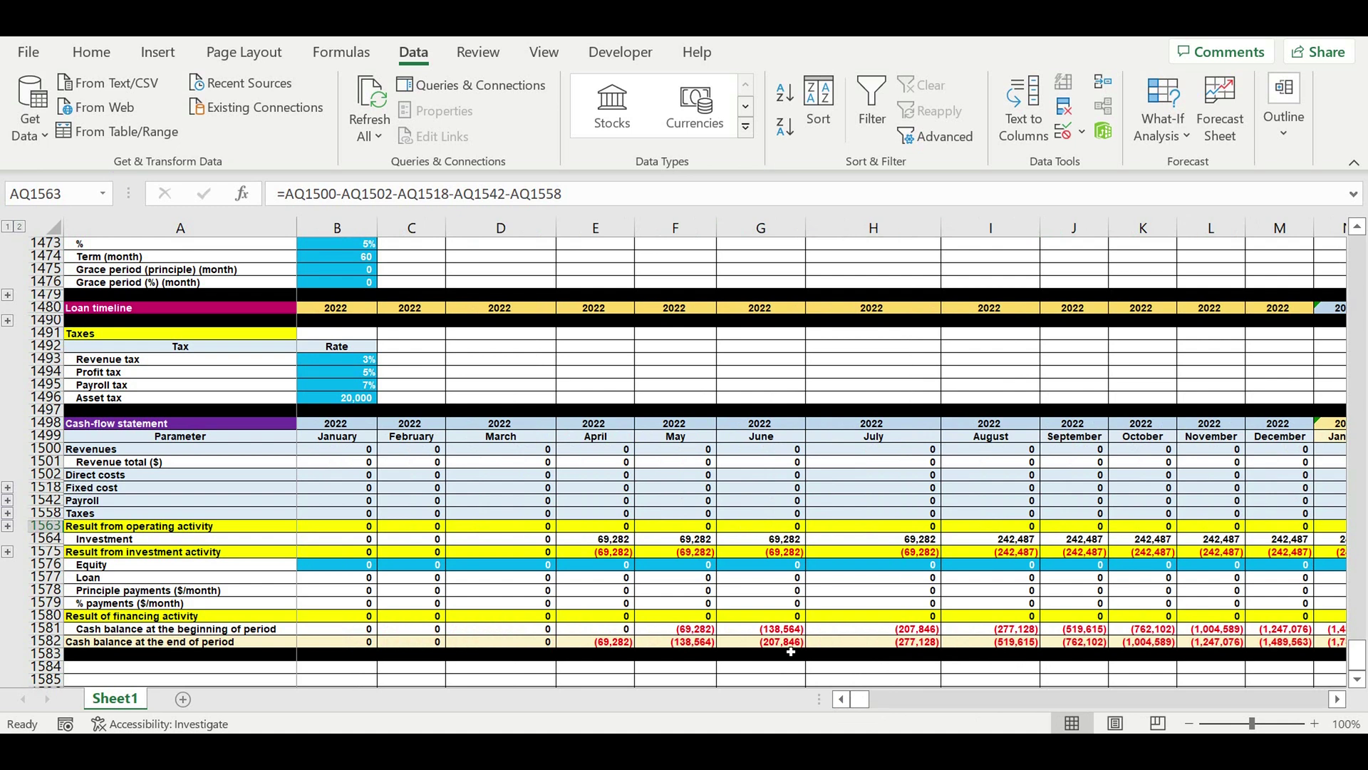
Examine the June 2022 financing result and the end-of-period cash balances from April to September 2022.
click(786, 643)
click(798, 617)
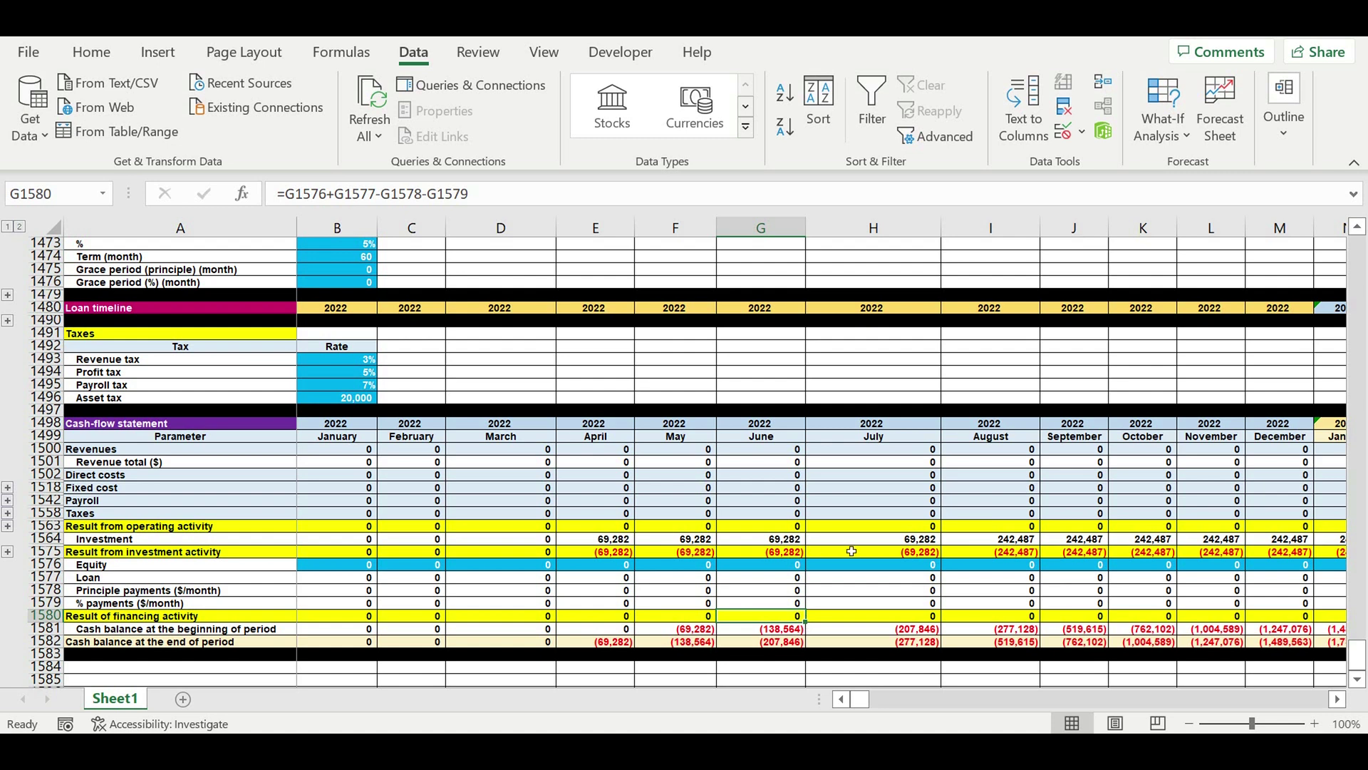
scroll(838, 532, down, 1)
scroll(838, 531, down, 2)
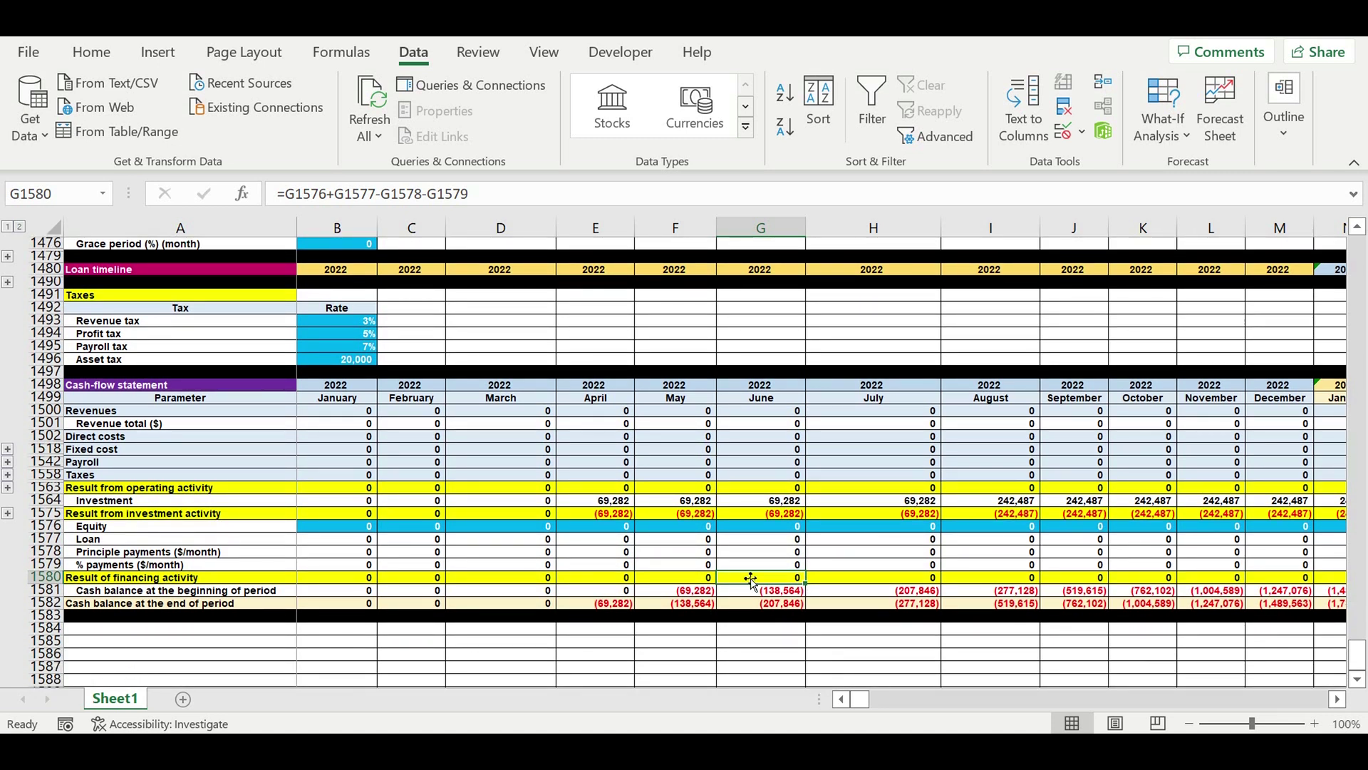
click(44, 604)
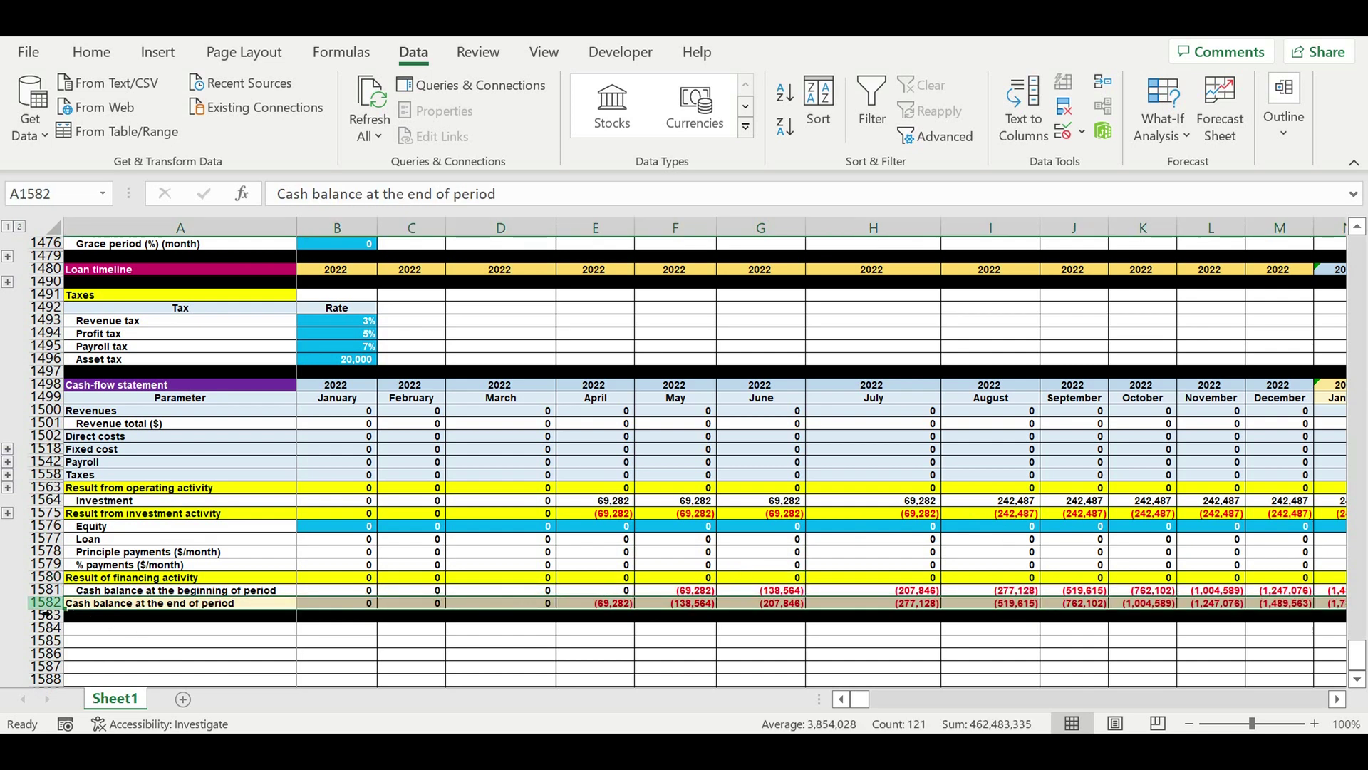
click(617, 604)
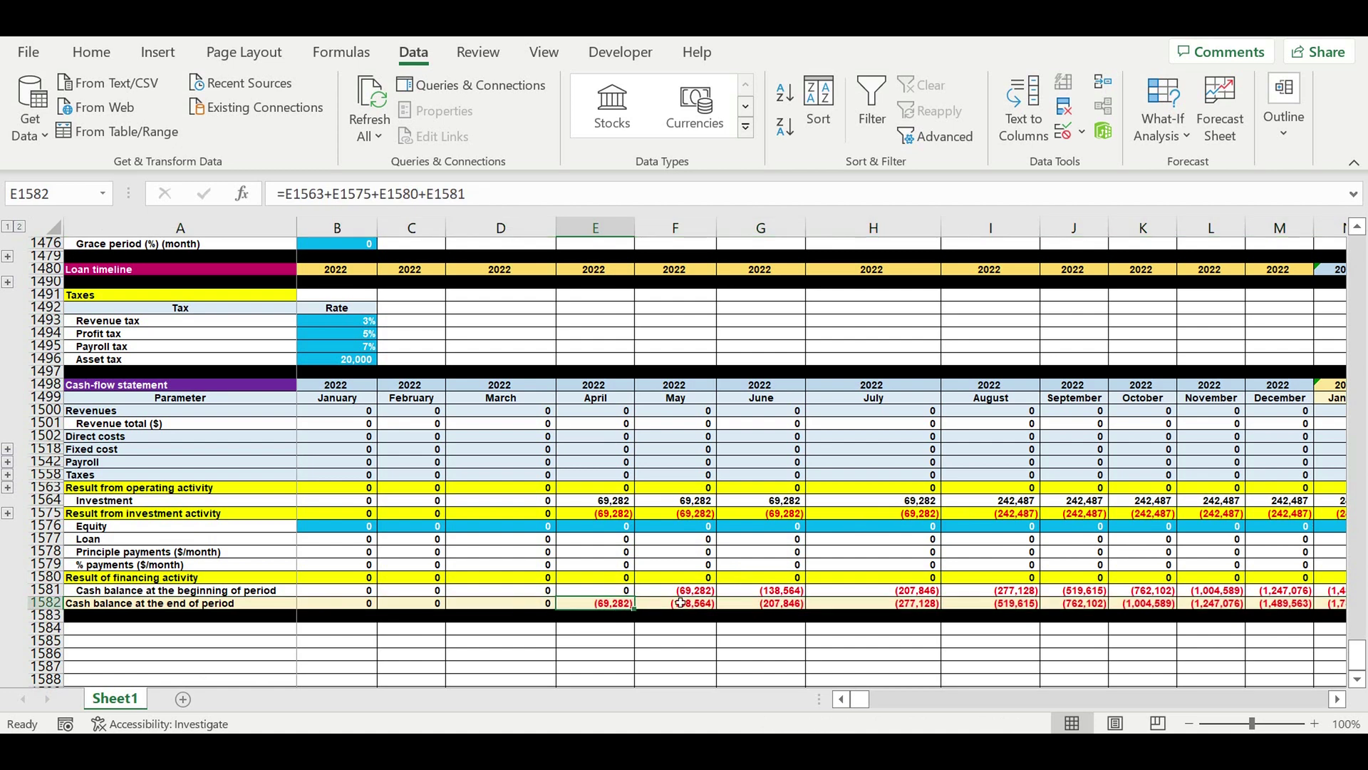
click(690, 603)
click(780, 604)
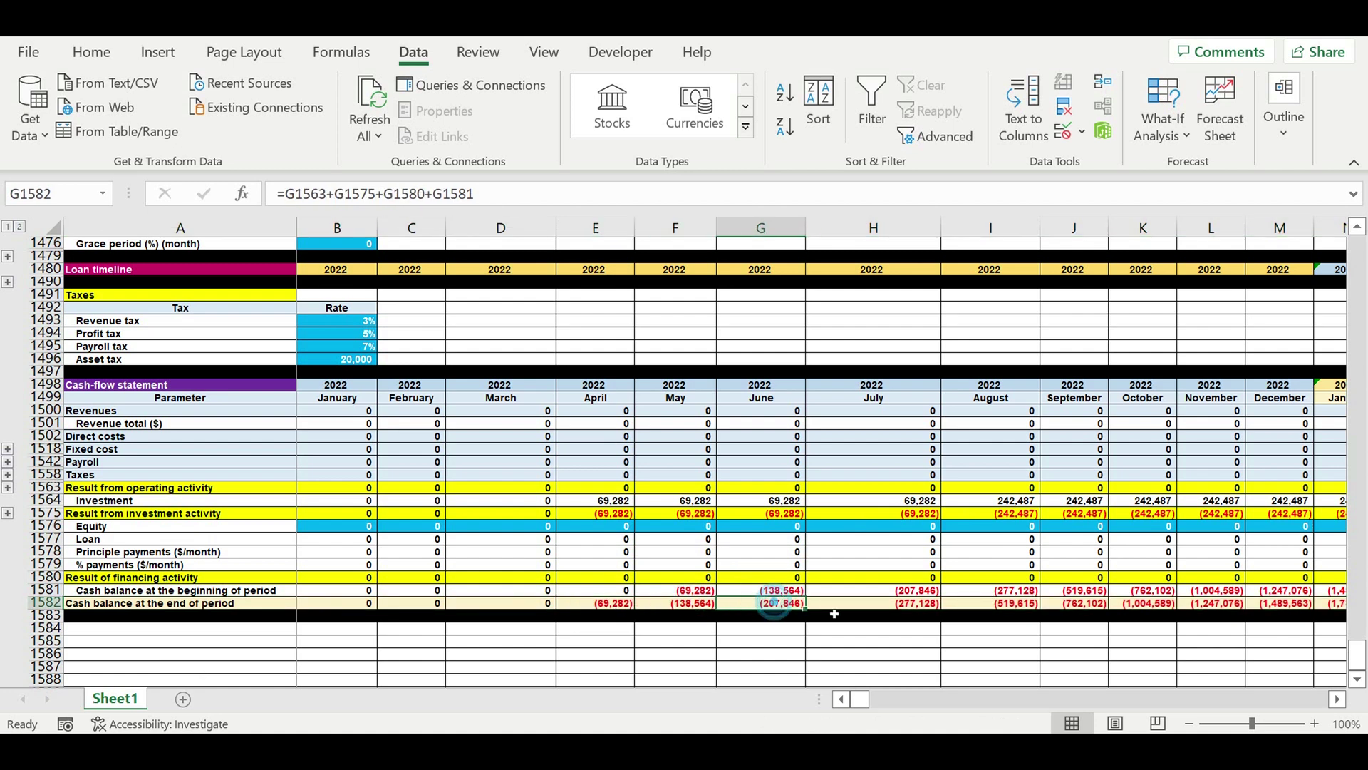
click(919, 603)
click(996, 605)
click(1089, 605)
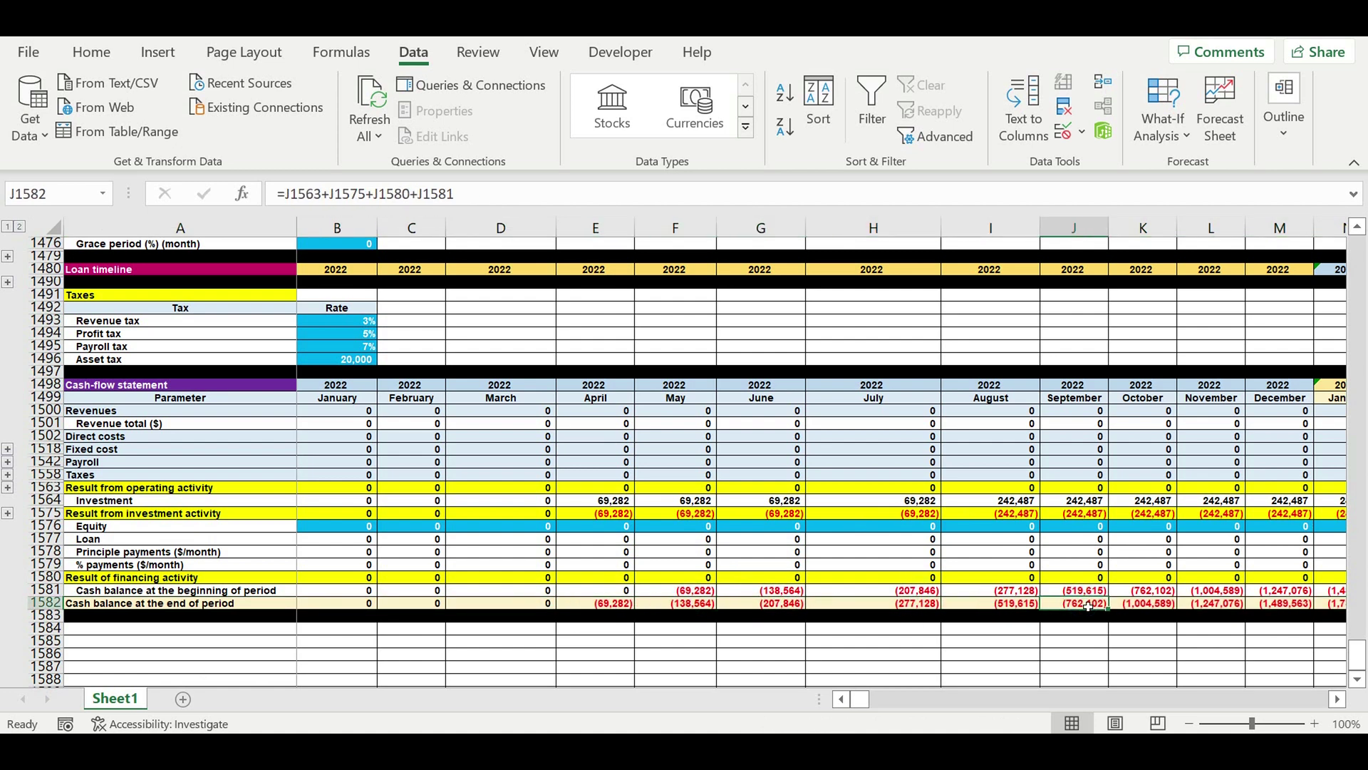
click(45, 603)
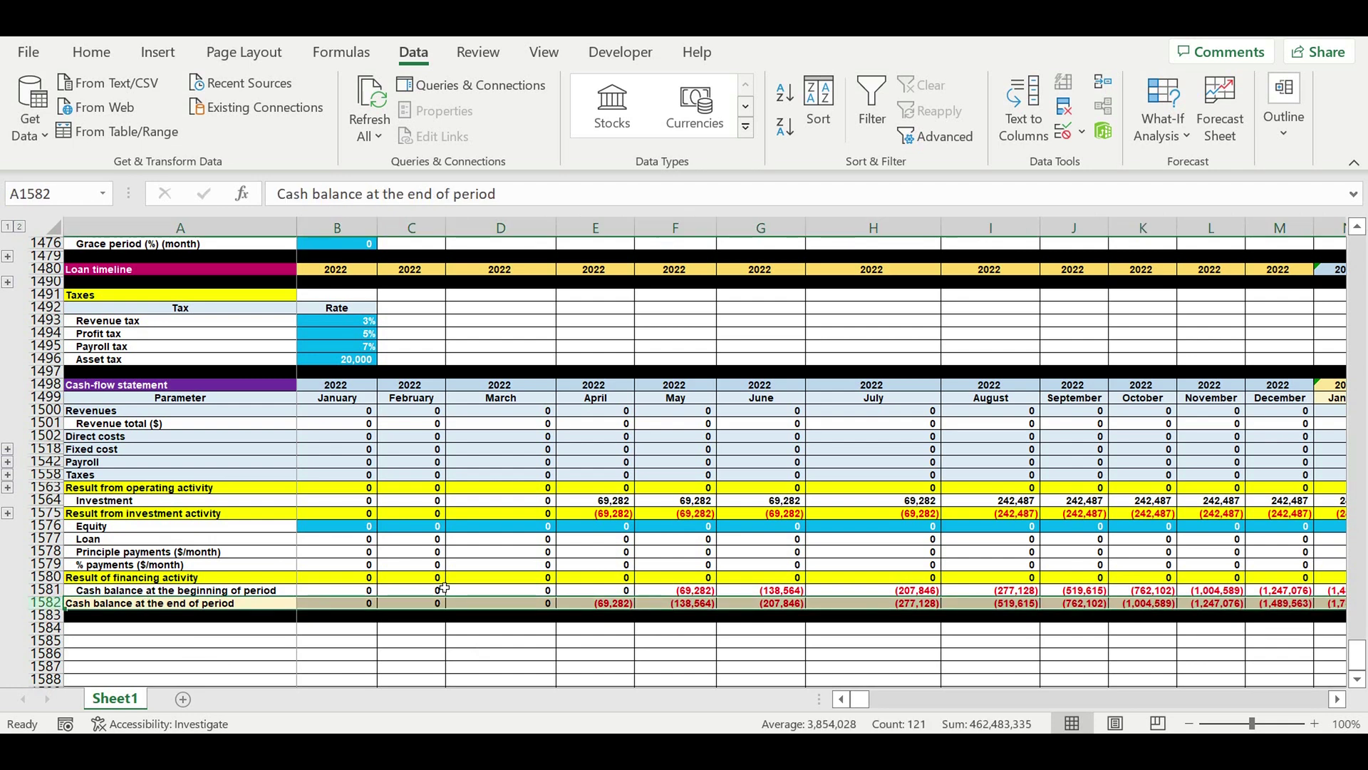
Examine the April 2022 equity and loan entries against the end-of-period cash balances from April to September 2022.
click(627, 641)
click(601, 546)
click(604, 530)
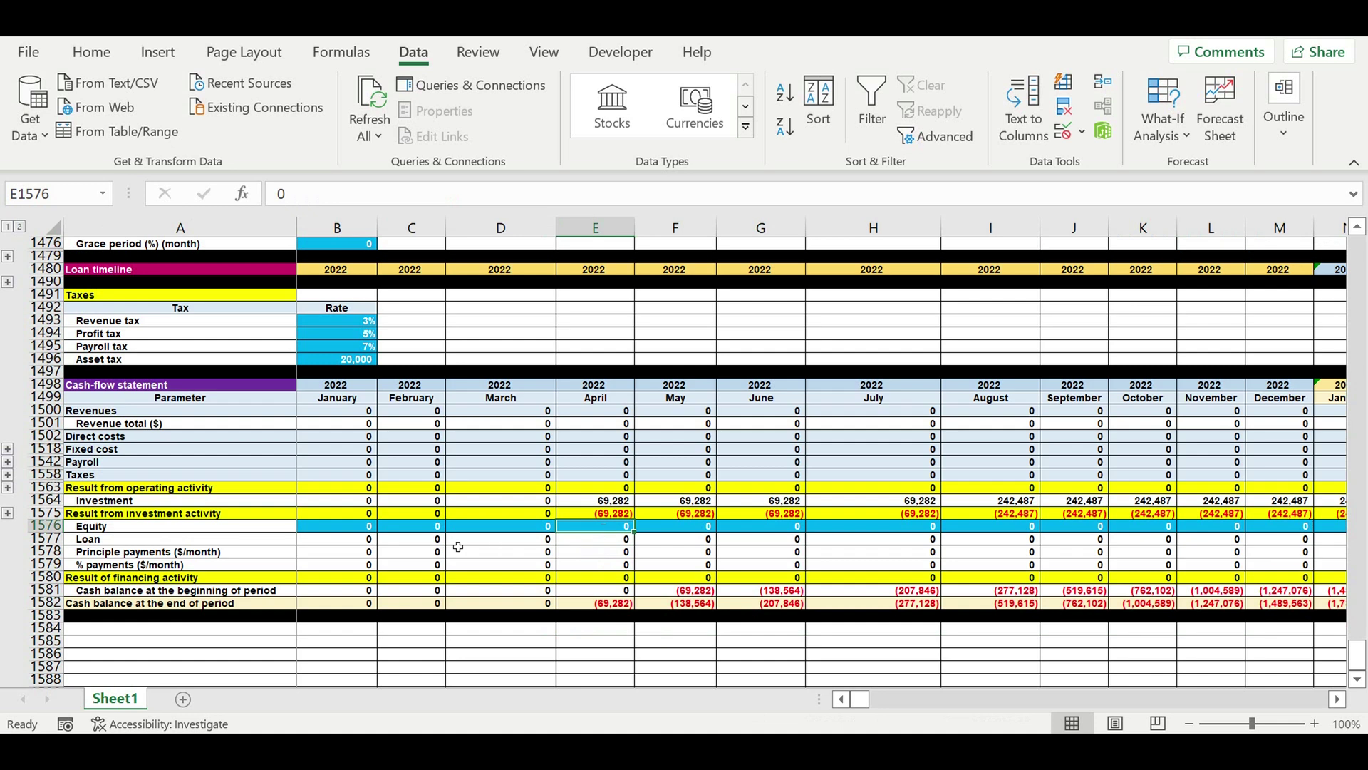
click(151, 527)
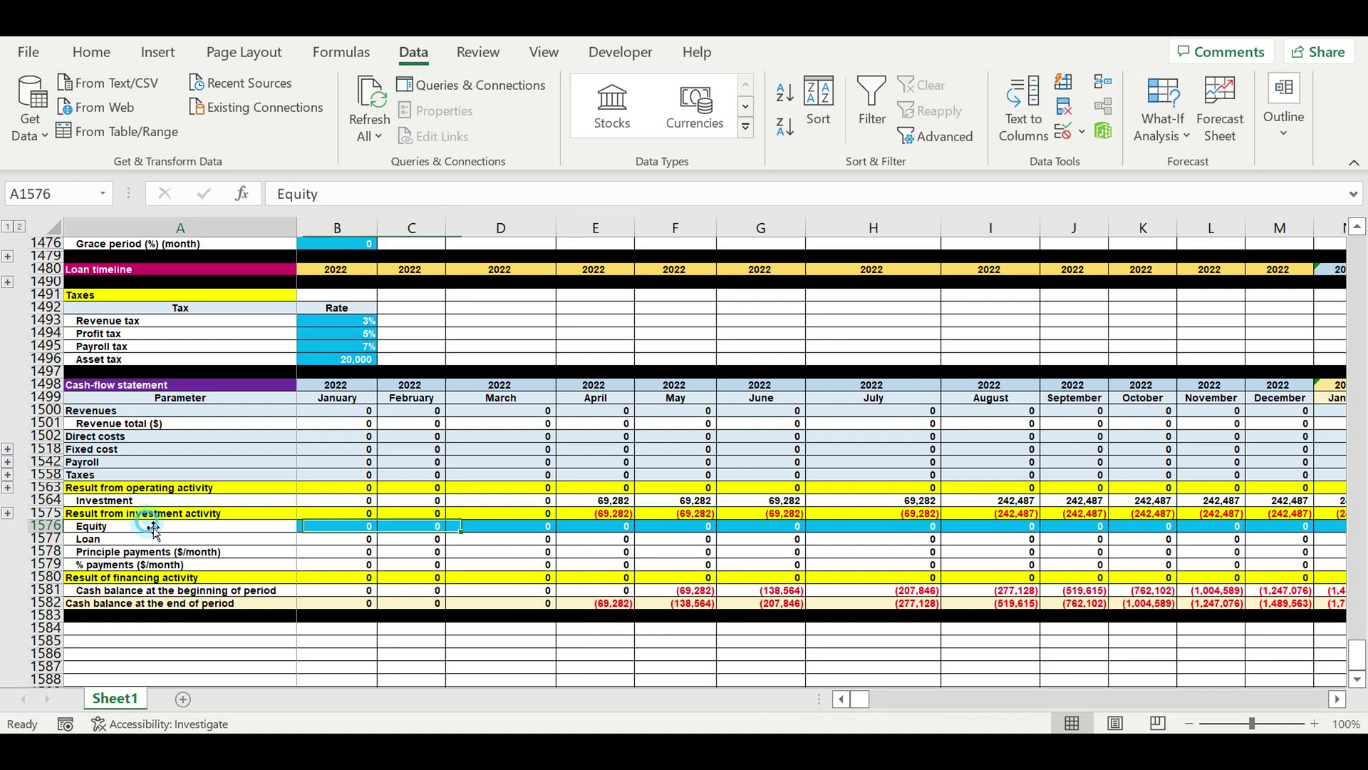
click(624, 541)
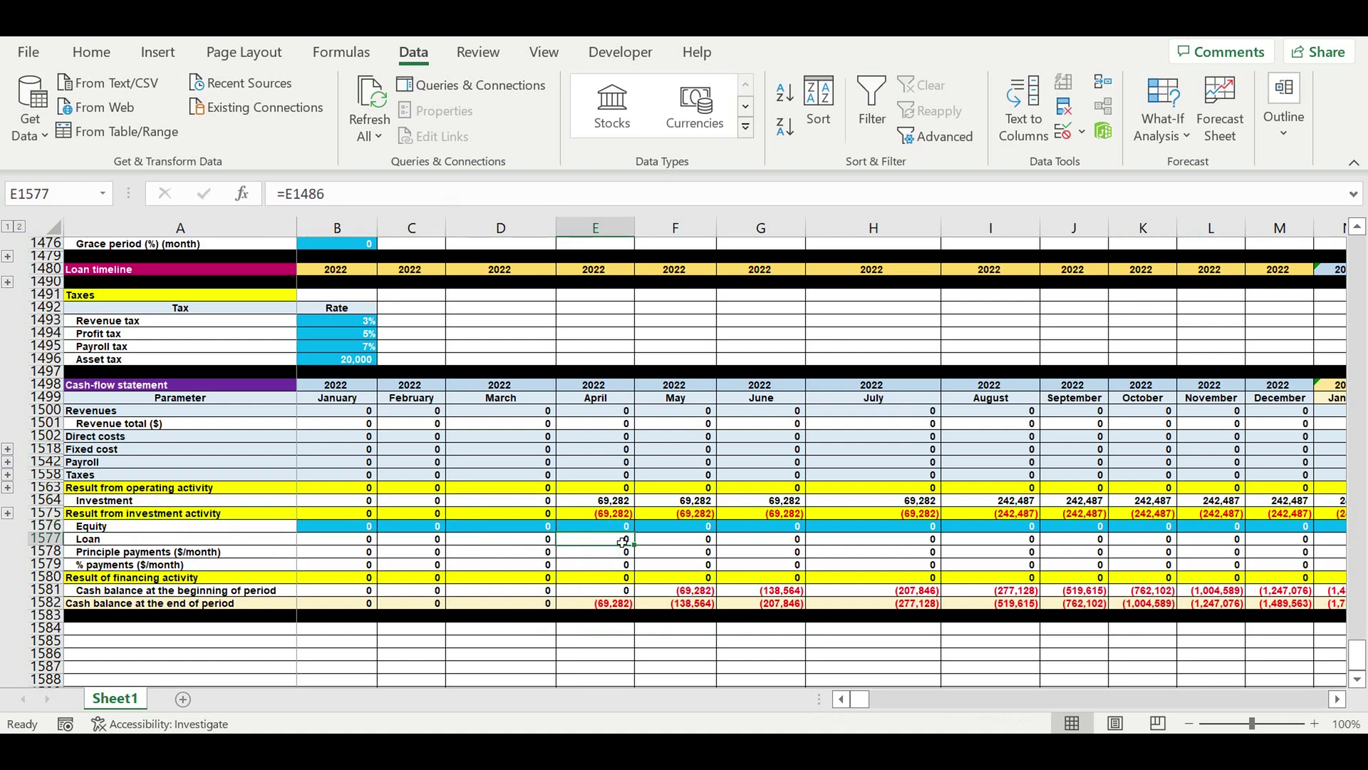
drag(620, 605, 1101, 604)
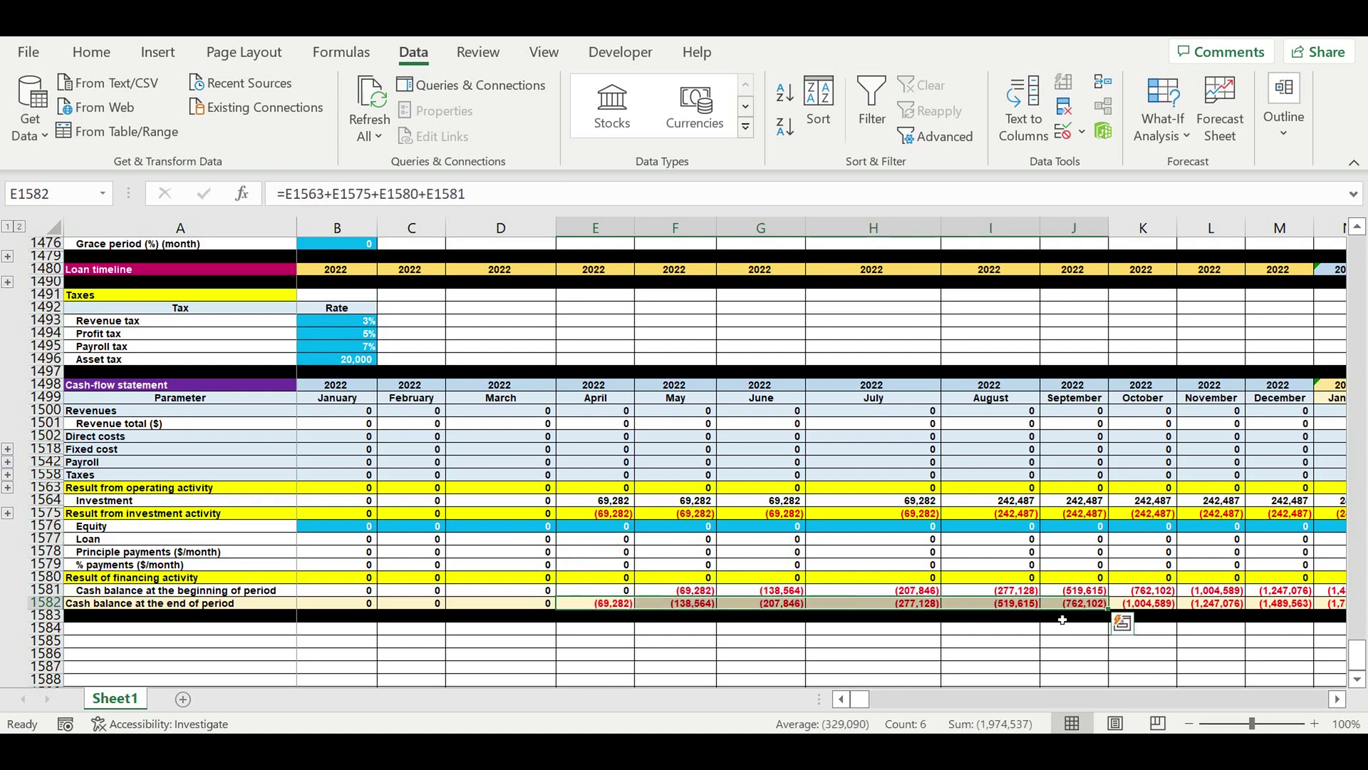
click(814, 683)
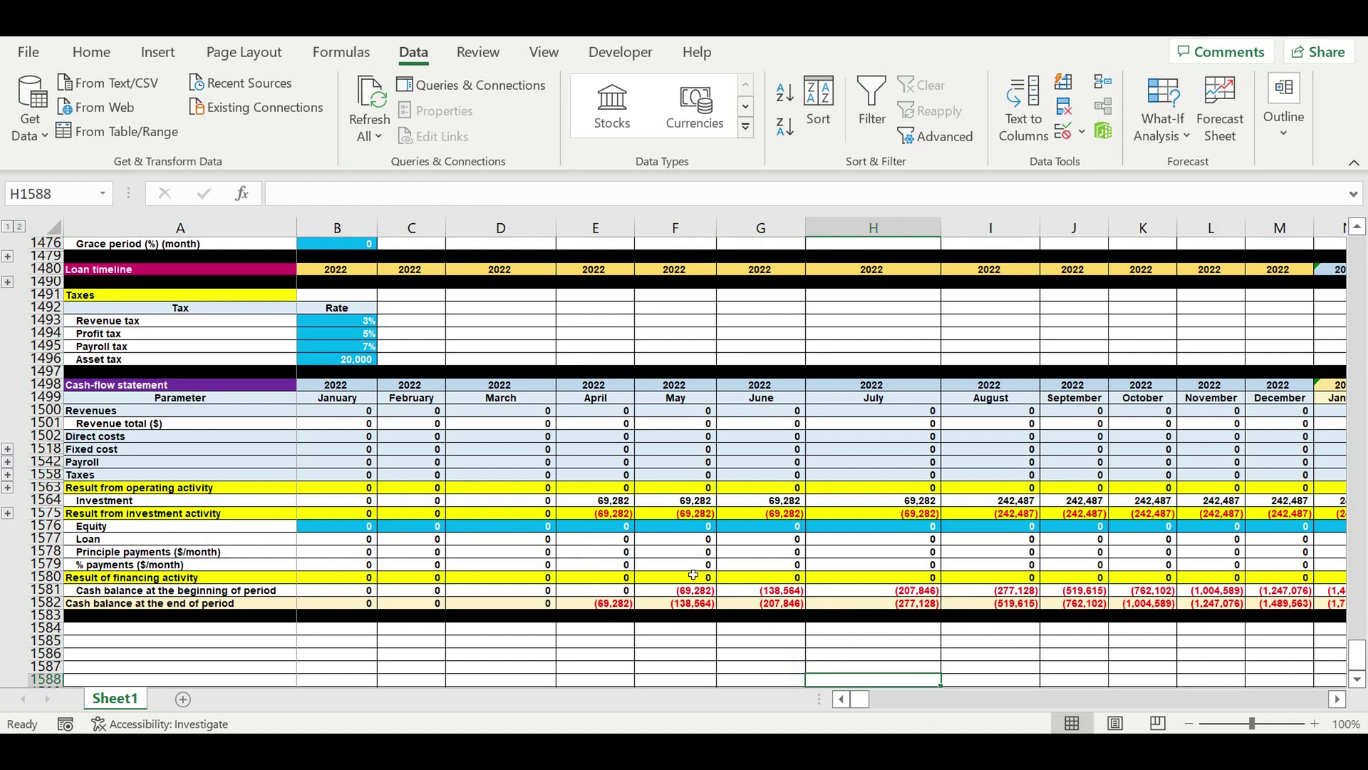
Set the April 2022 equity to 69,300 to cover that month's negative end-of-period cash balance.
click(595, 529)
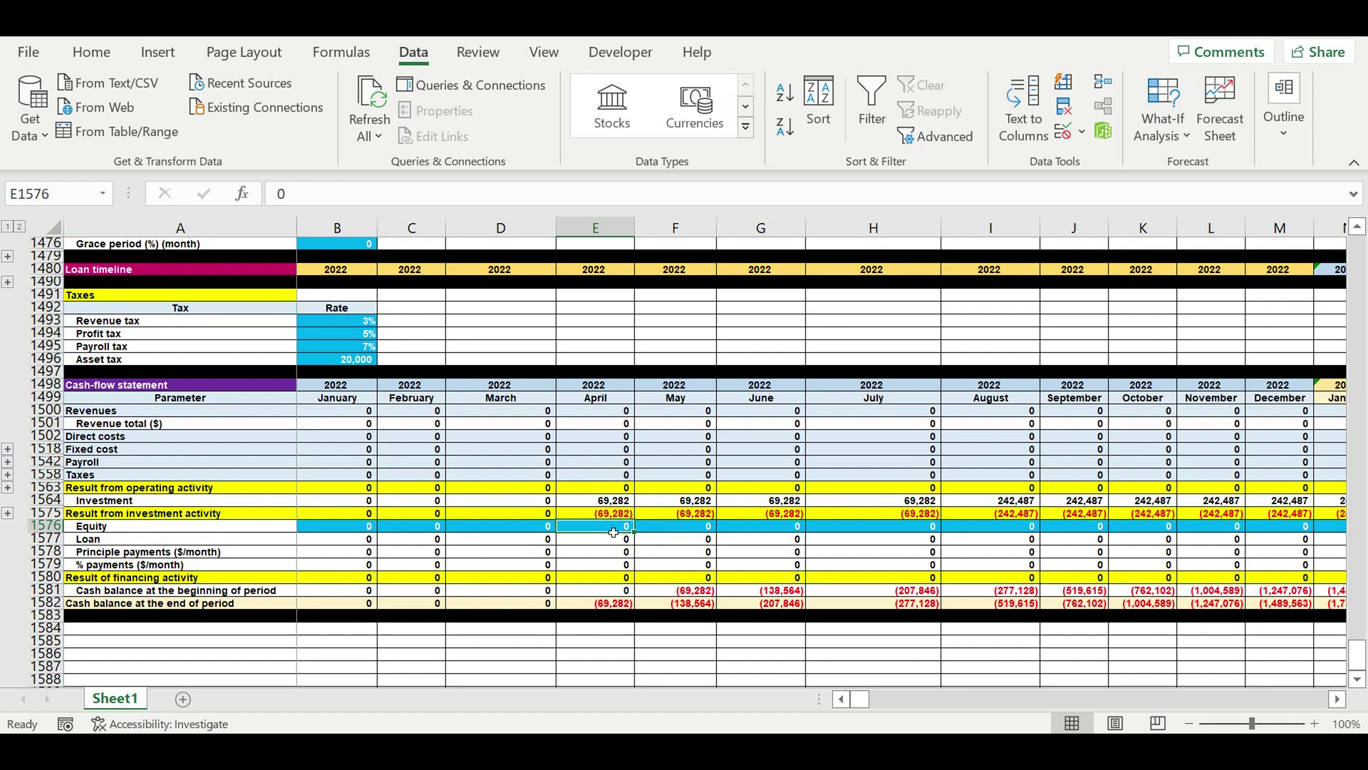
click(613, 604)
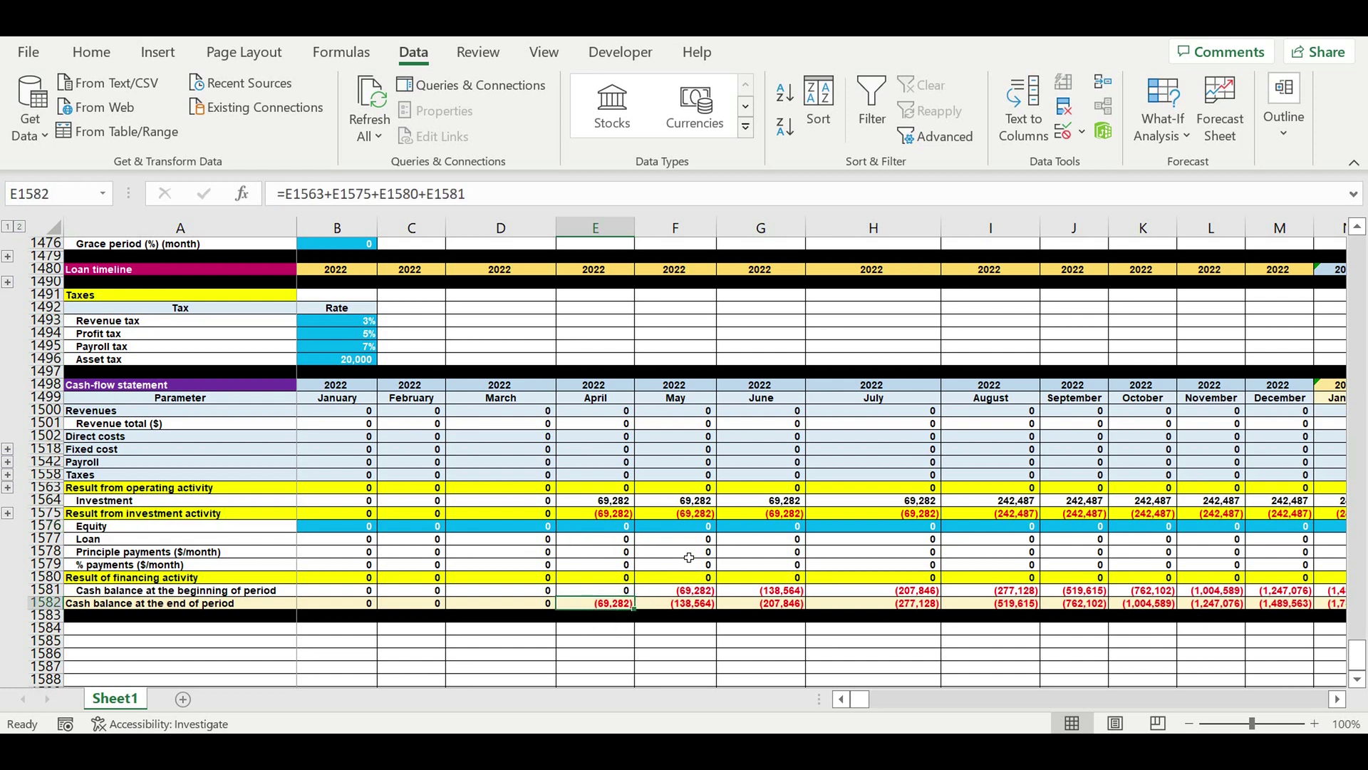
click(610, 605)
click(617, 531)
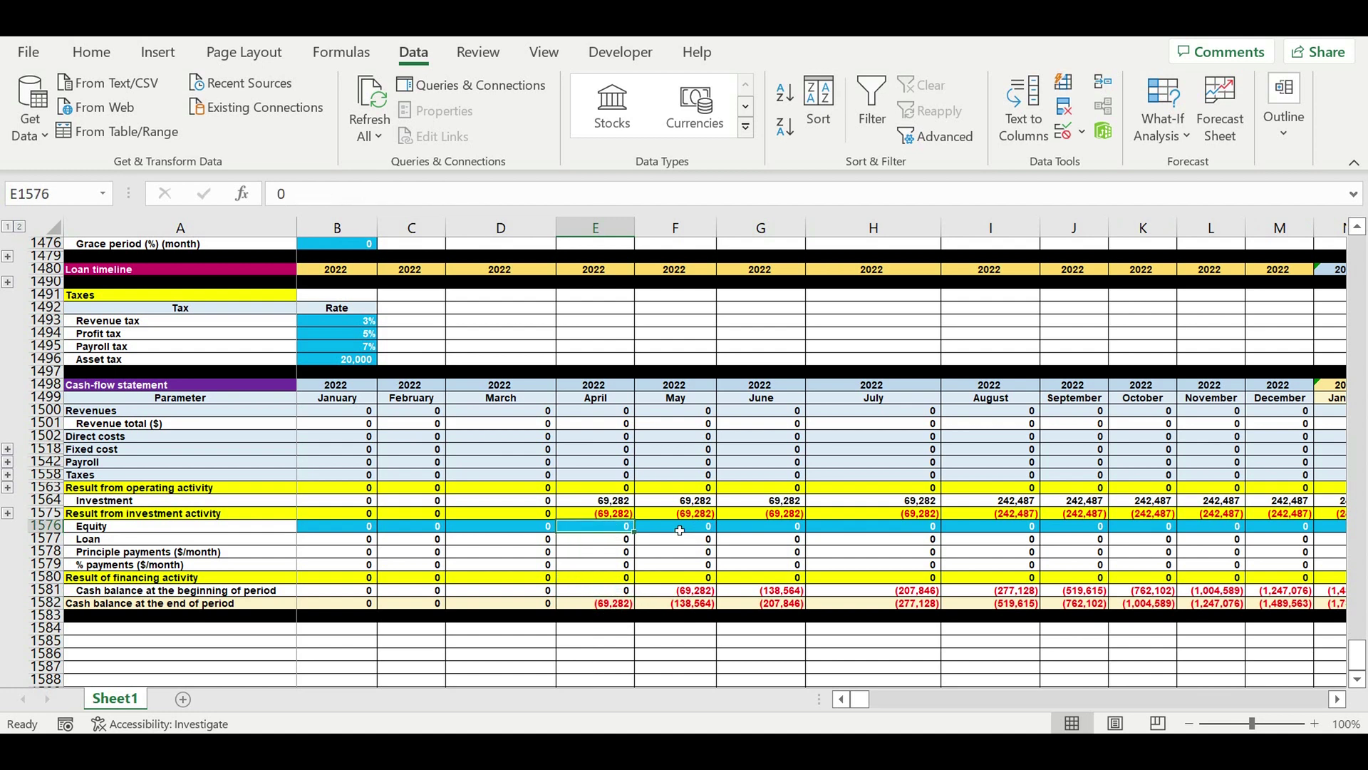
text(7)
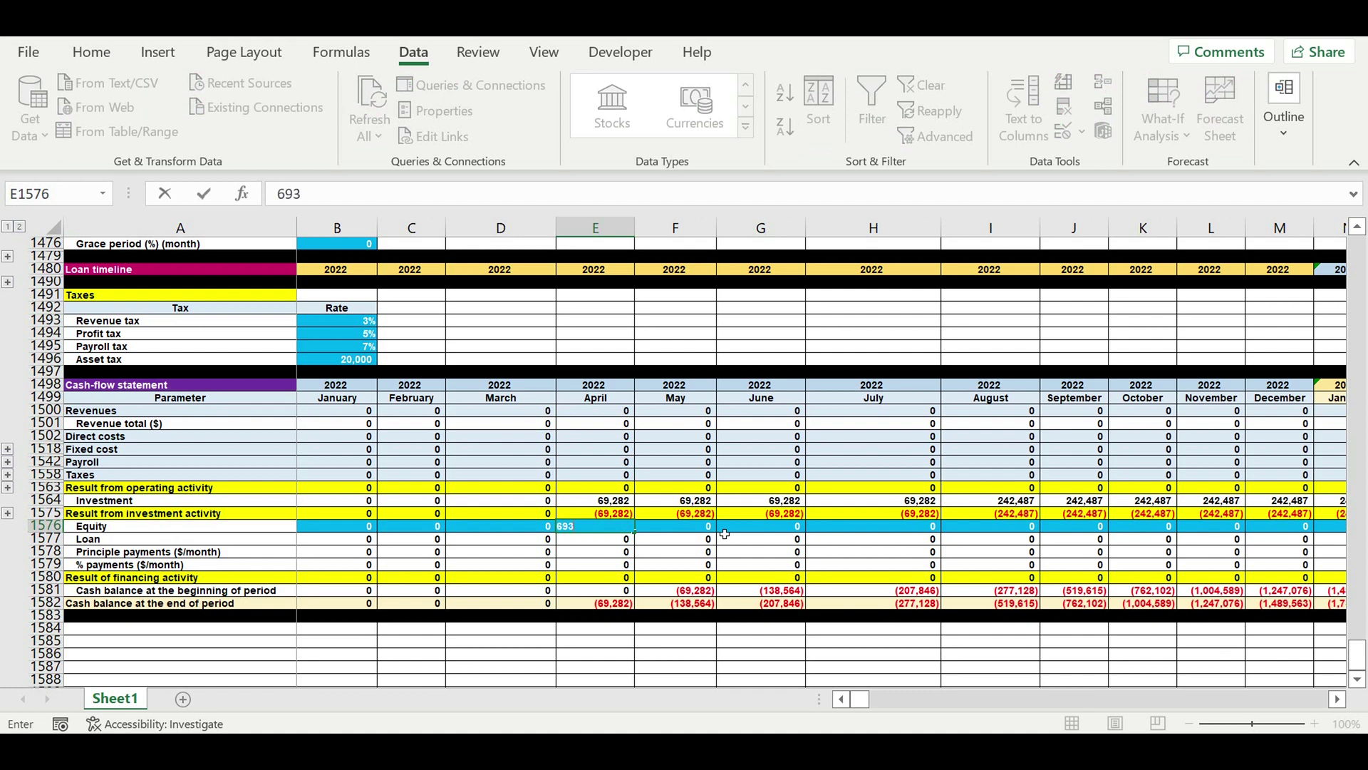
text(9300)
key(Return)
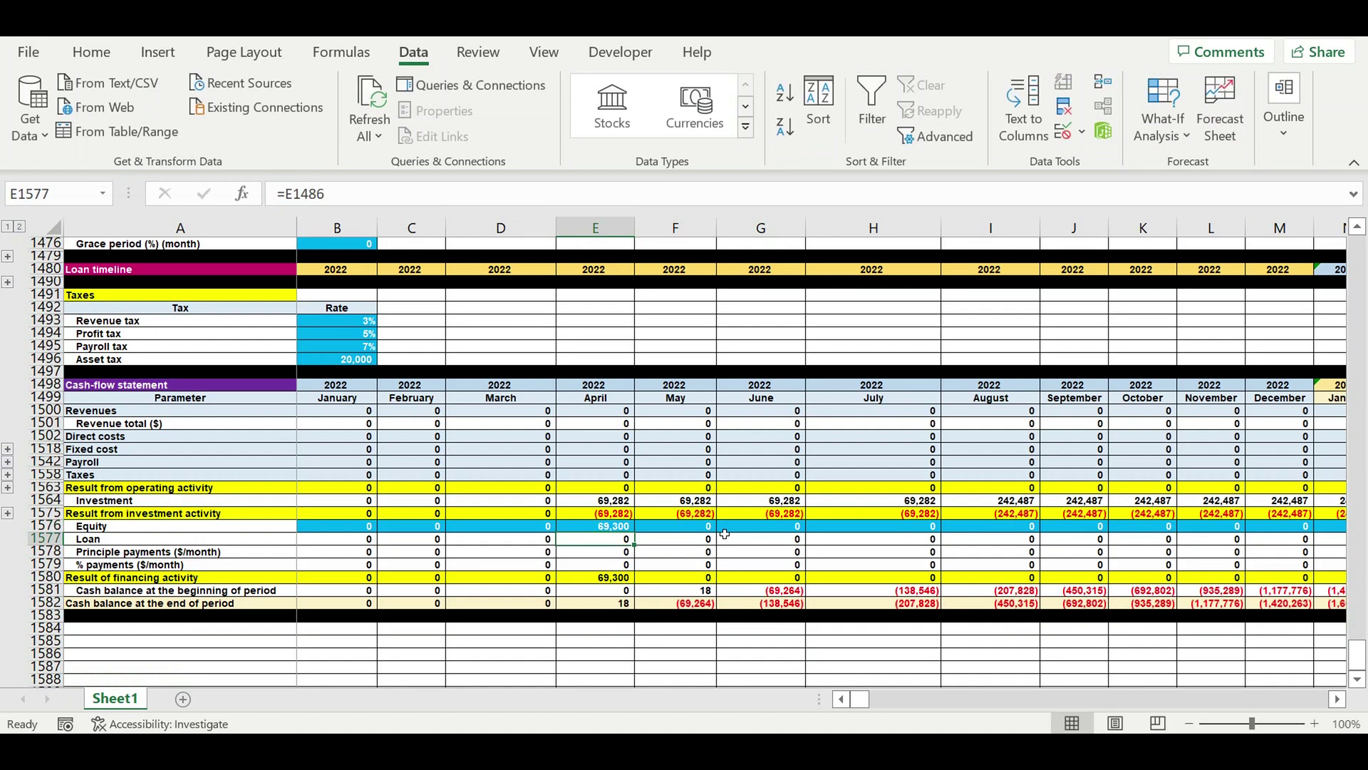
Check the April 2022 end-of-period cash balance and copy the April equity amount into May 2022.
click(609, 607)
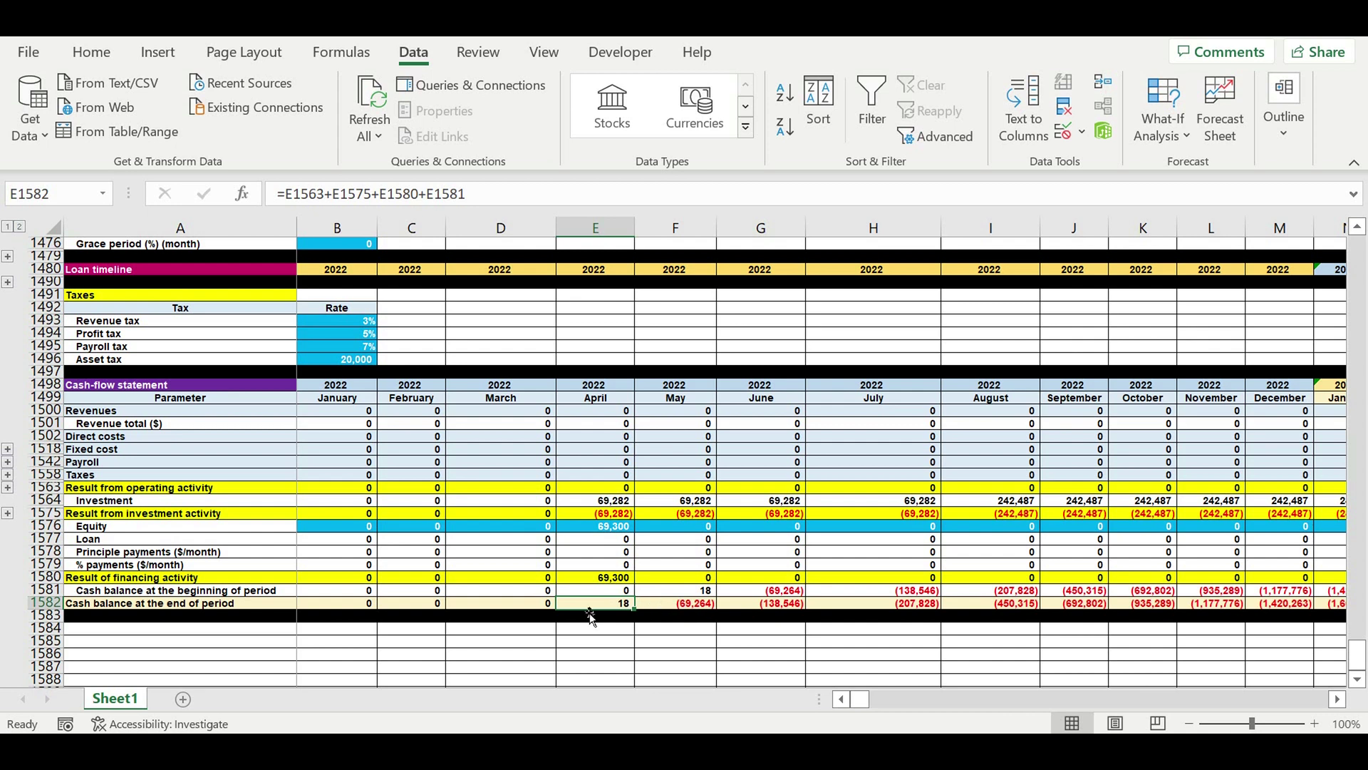
click(702, 527)
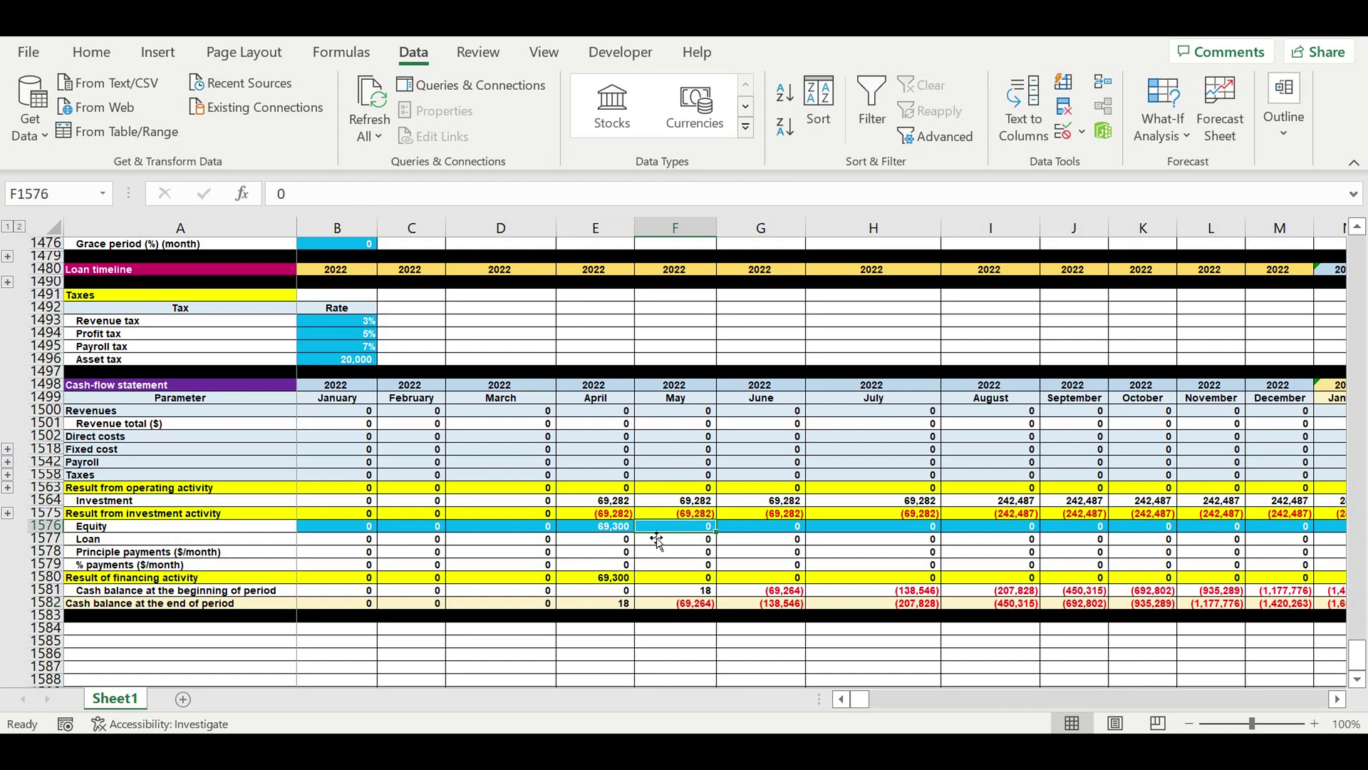
click(627, 530)
drag(643, 538, 709, 533)
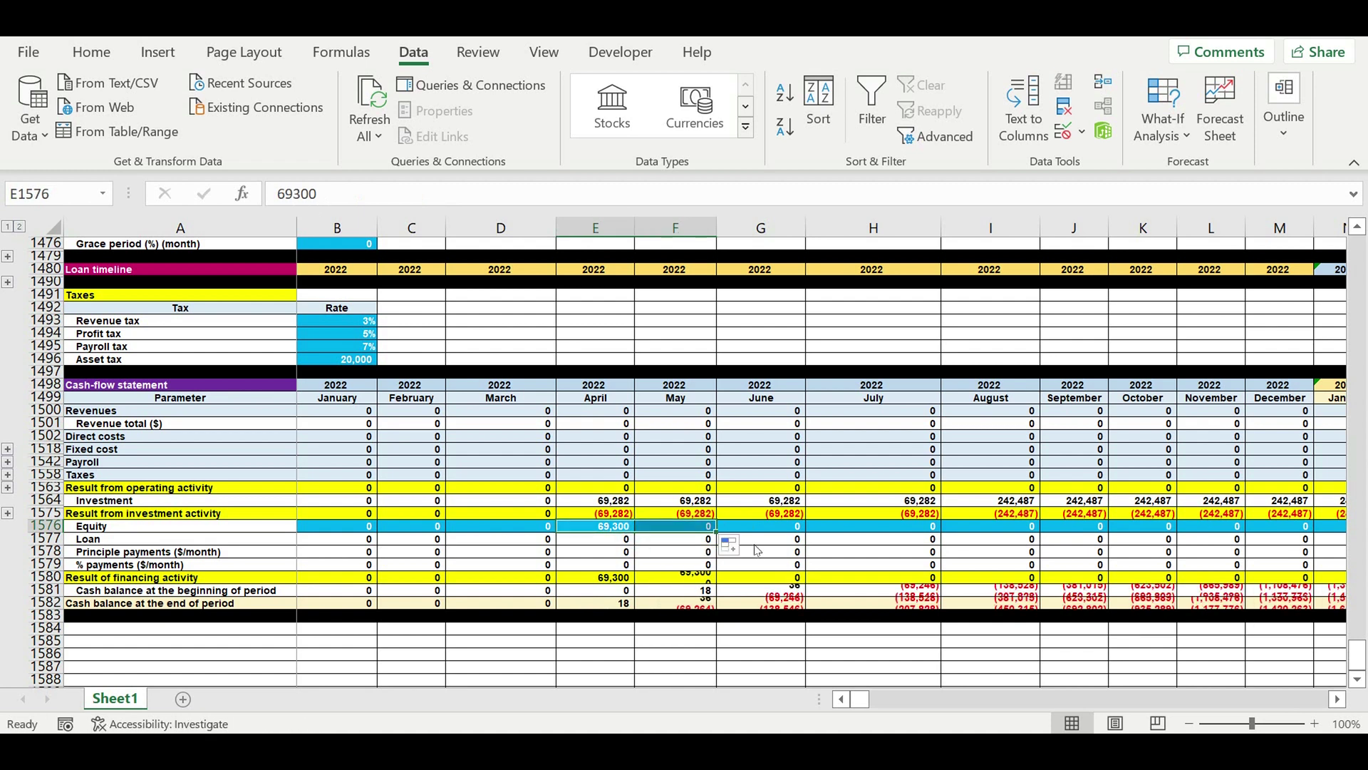
click(830, 608)
Set the June 2022 equity to 11,409,000 to cover the cash deficit accumulated through March 2024.
drag(756, 527, 1158, 514)
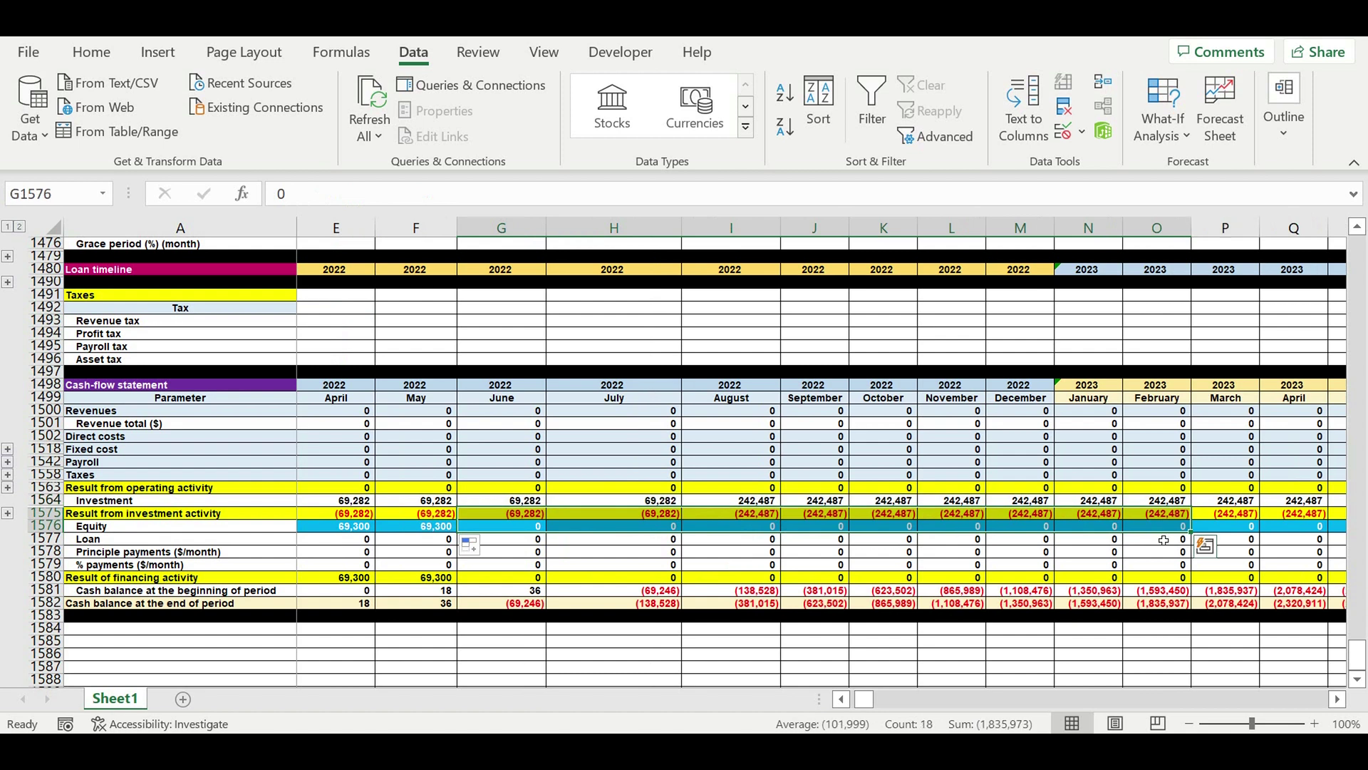
click(1046, 606)
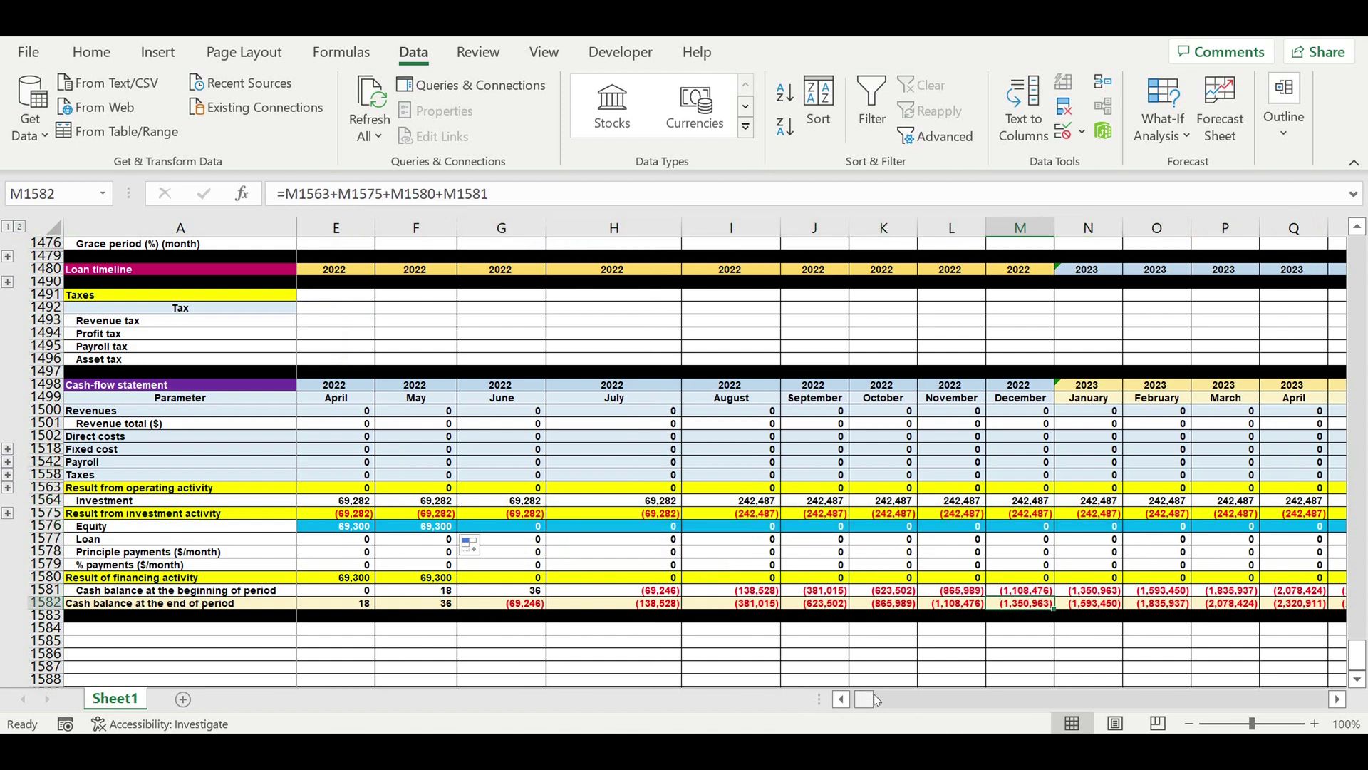
drag(873, 702, 892, 703)
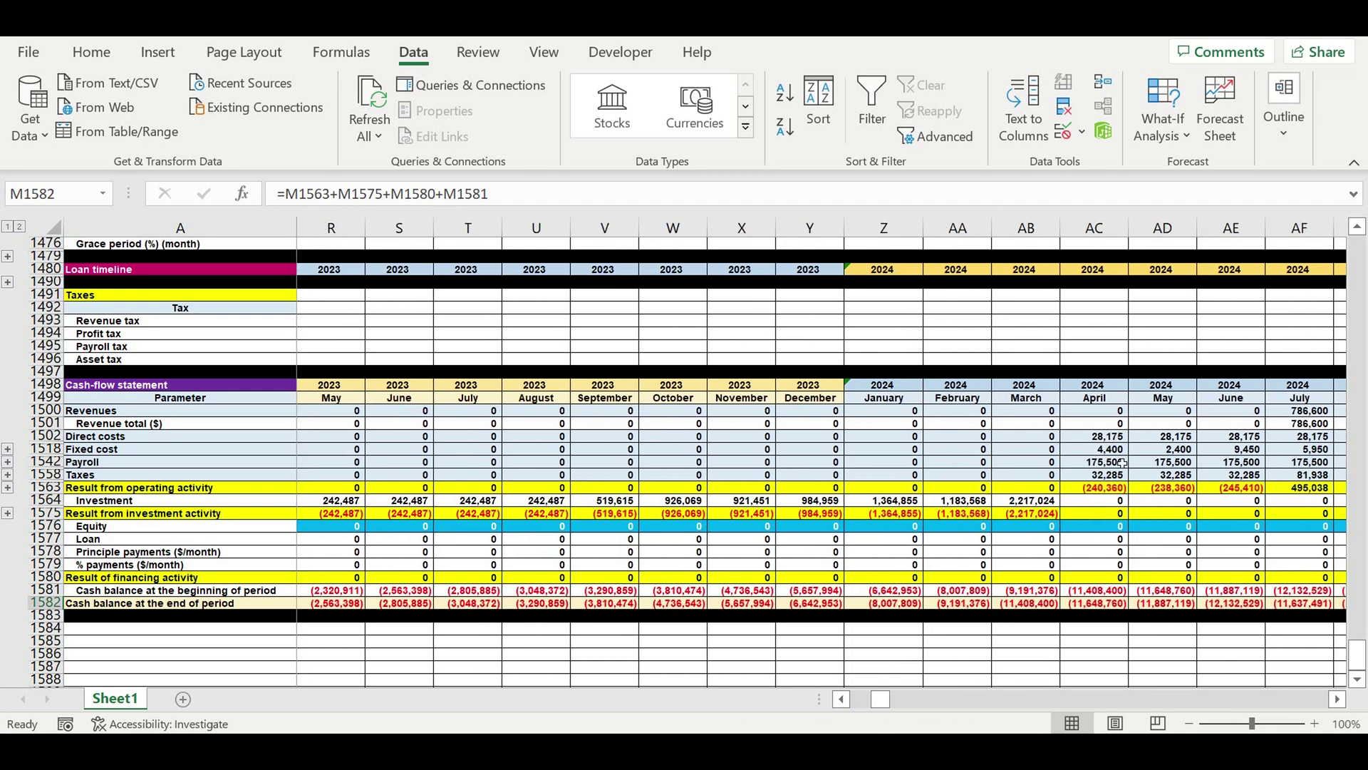
click(1108, 490)
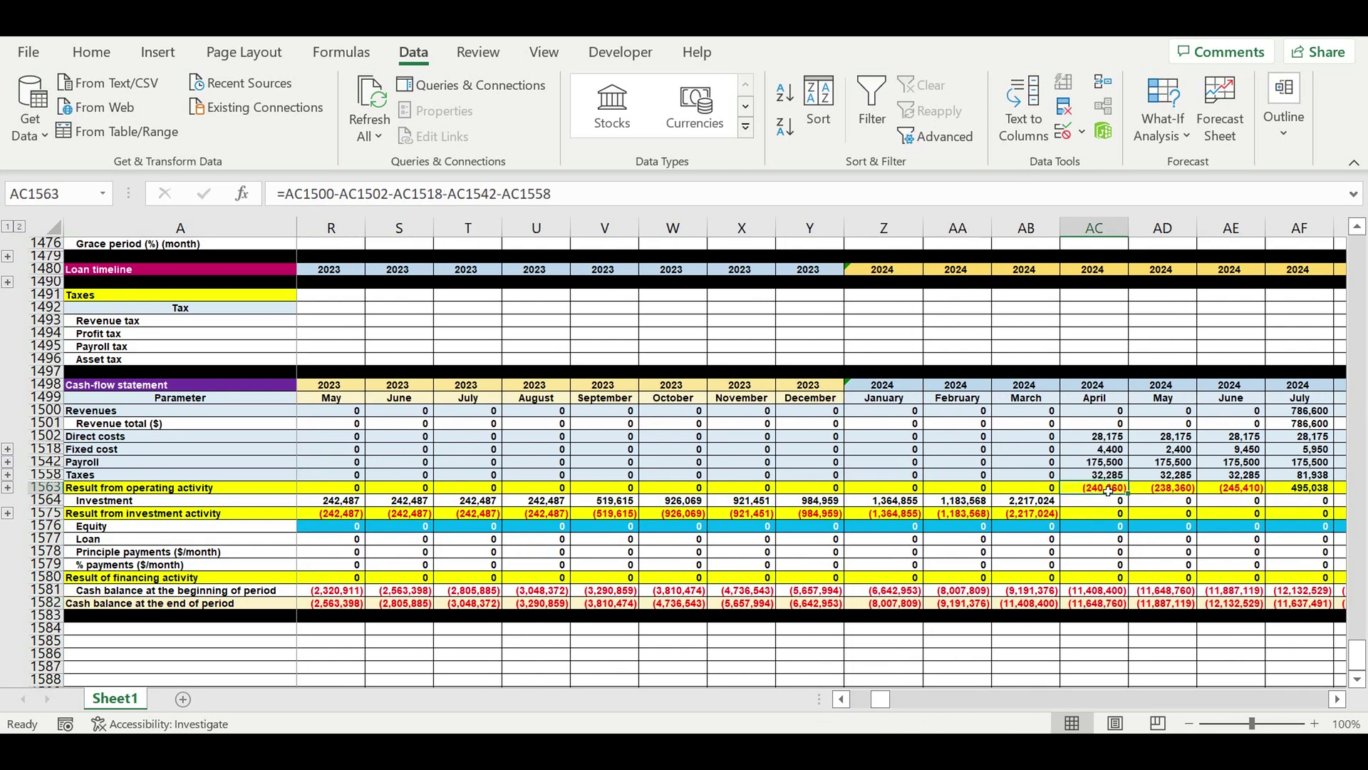
click(1036, 606)
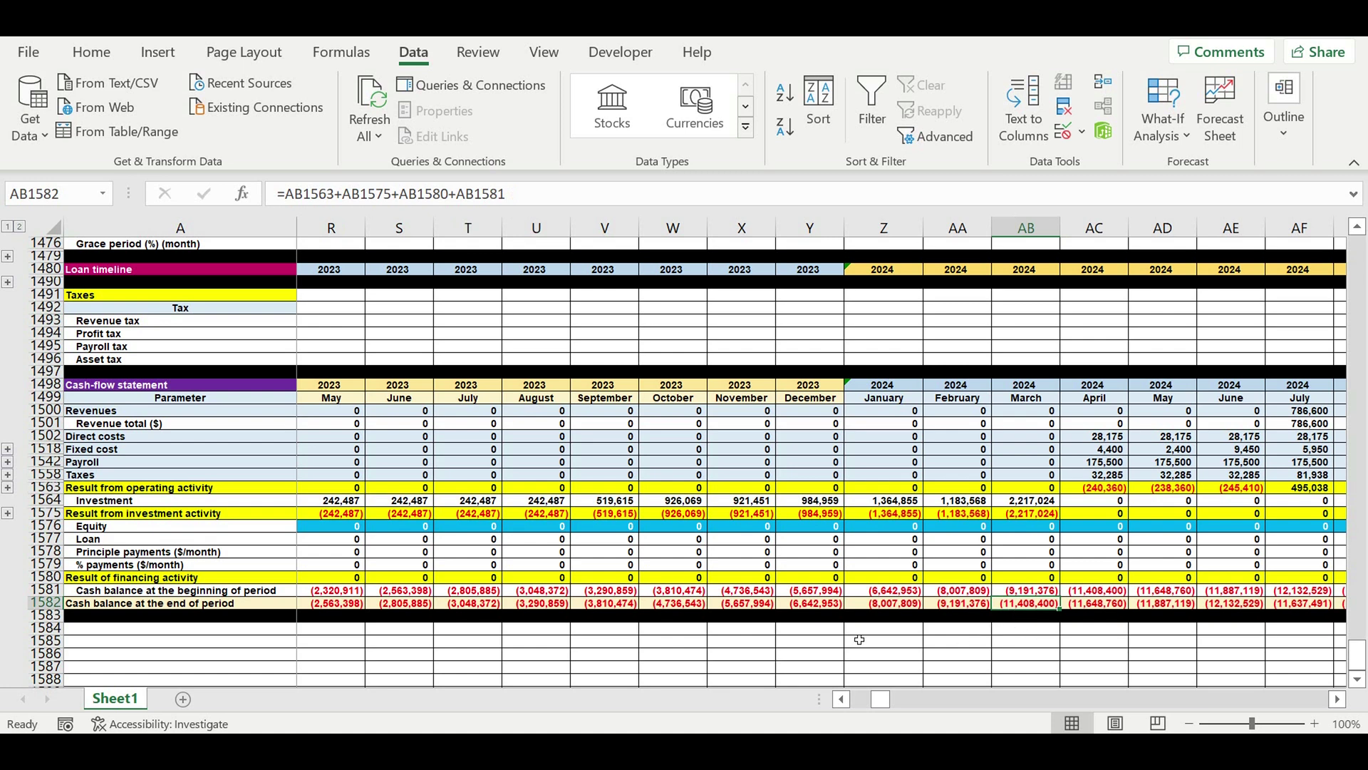
drag(878, 704, 852, 704)
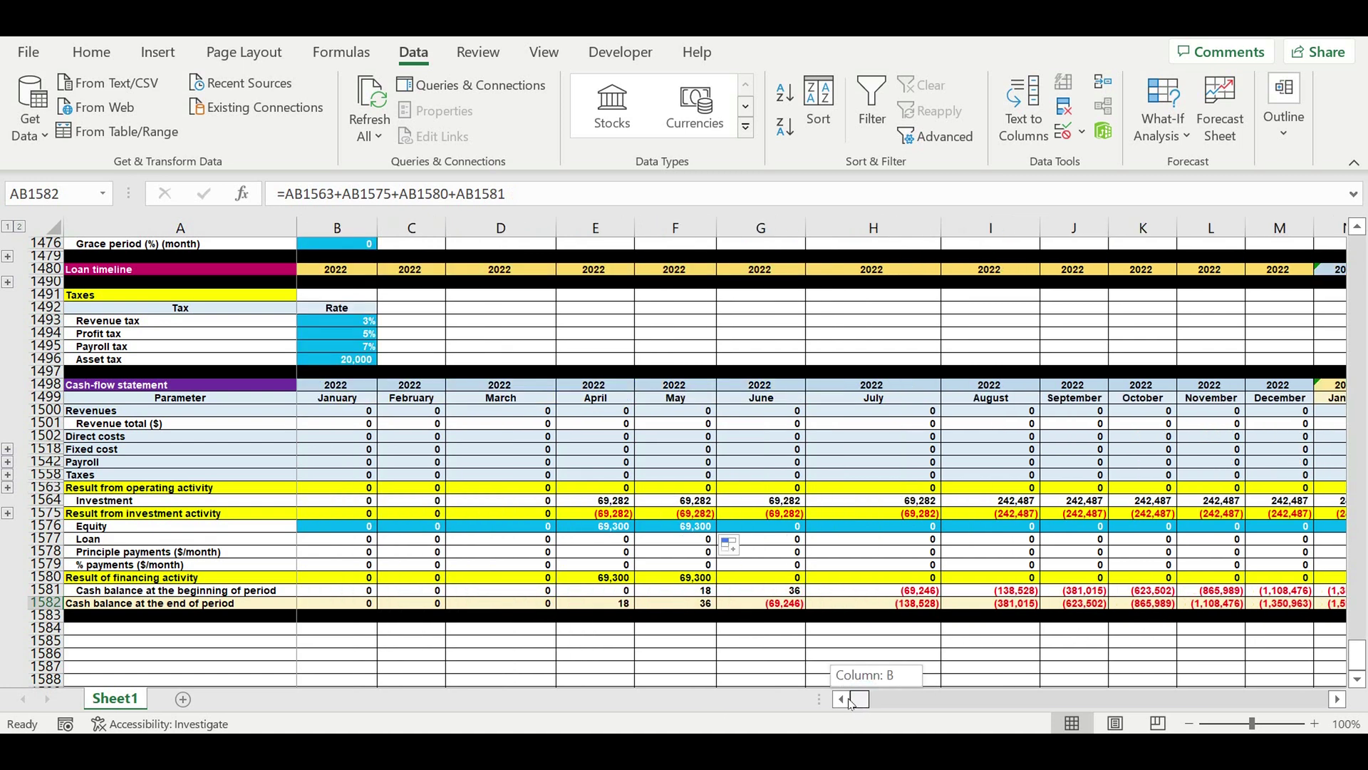
click(779, 532)
text(11)
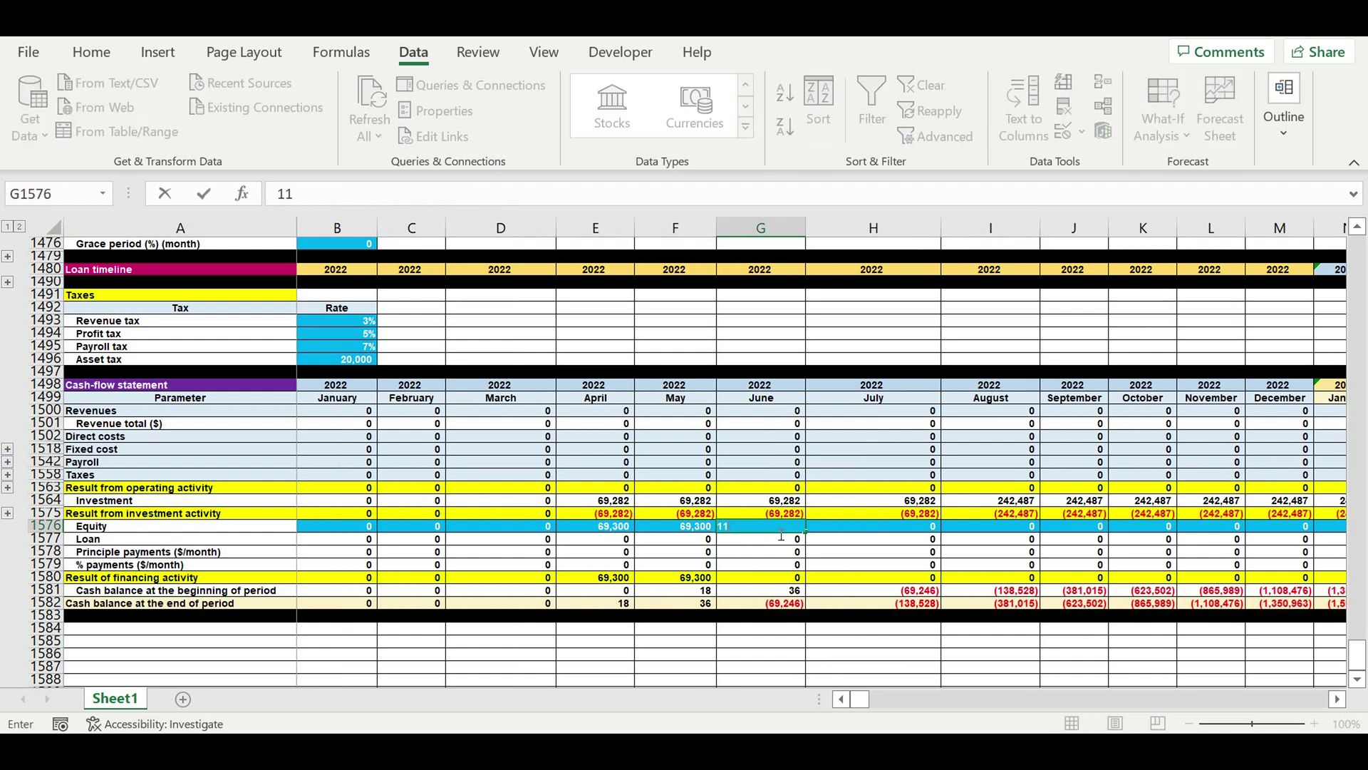
text(409000)
key(Return)
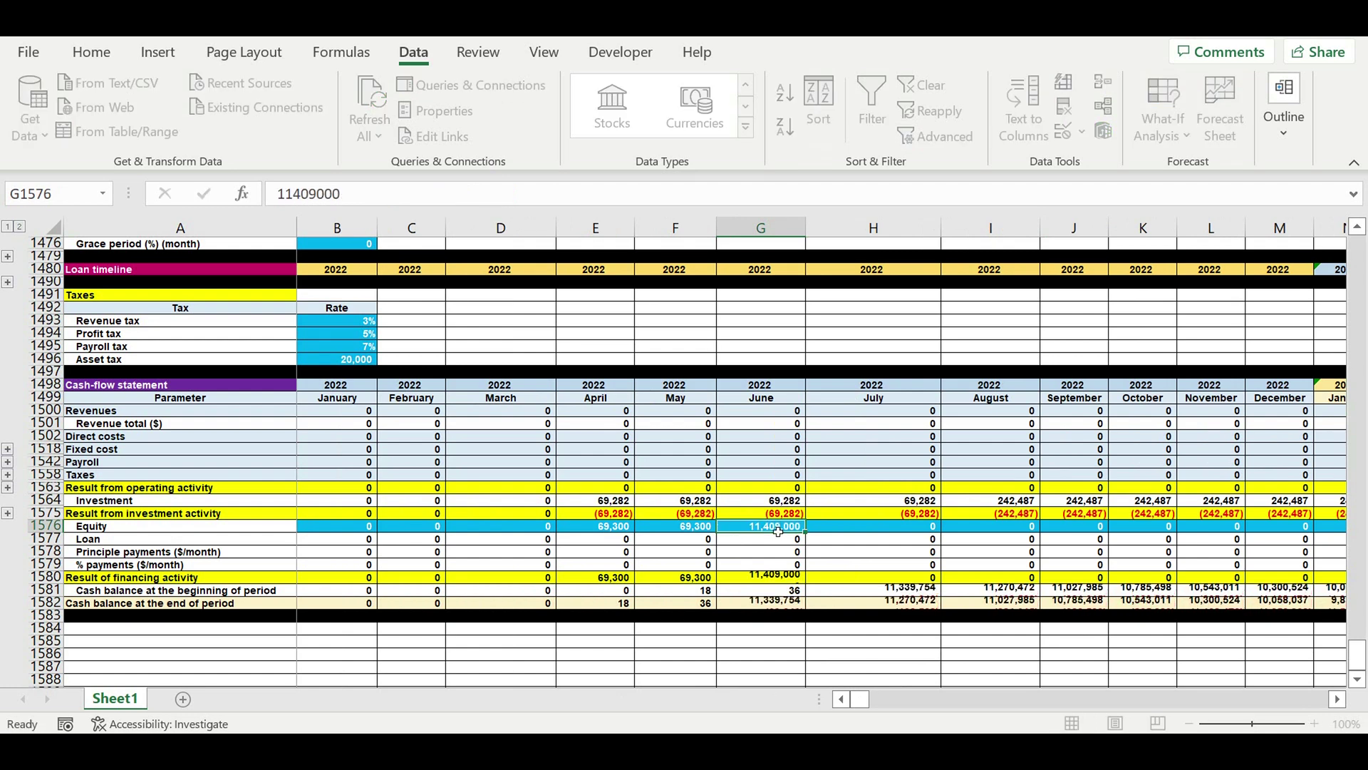
key(Up)
Examine the investment results from July to December 2022 and the resulting end-of-period cash balances through 2024.
drag(861, 706, 864, 706)
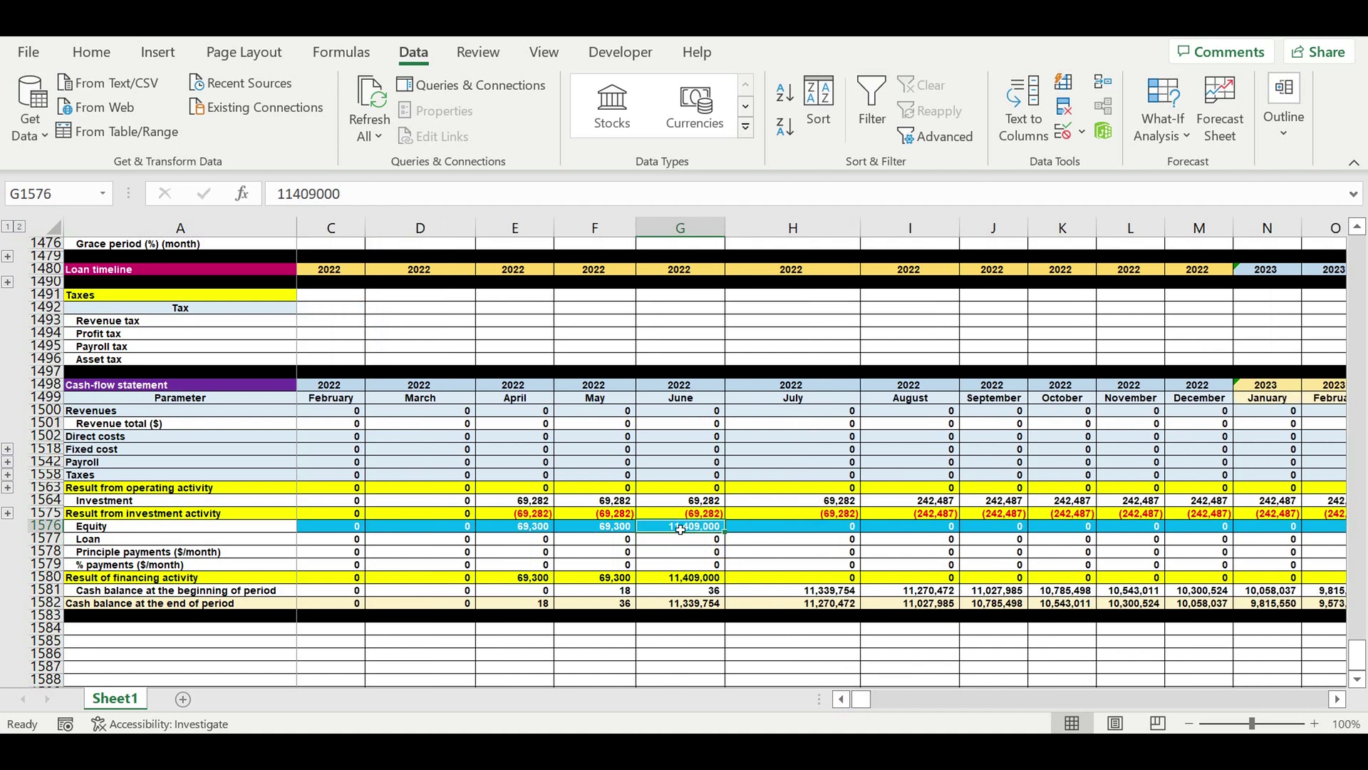
click(818, 515)
click(919, 515)
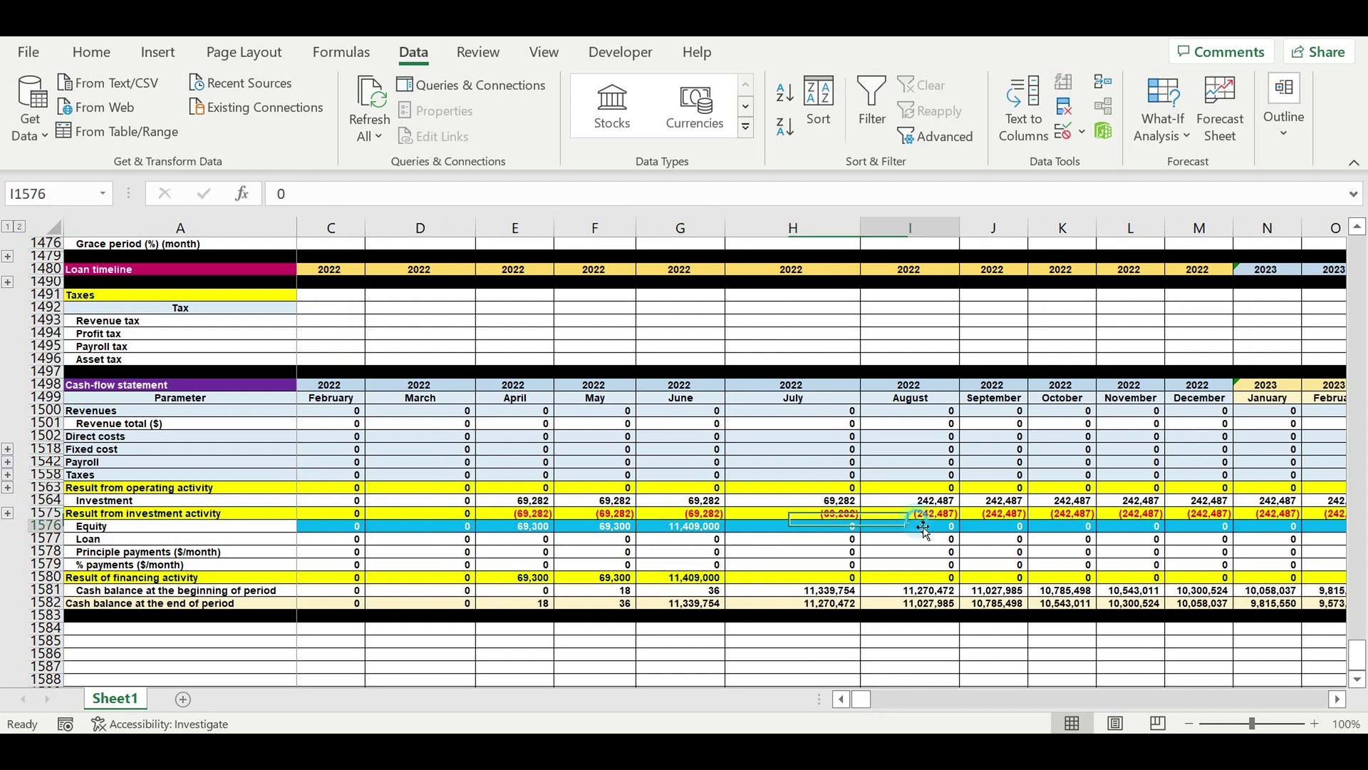
click(998, 515)
click(1073, 514)
click(1142, 515)
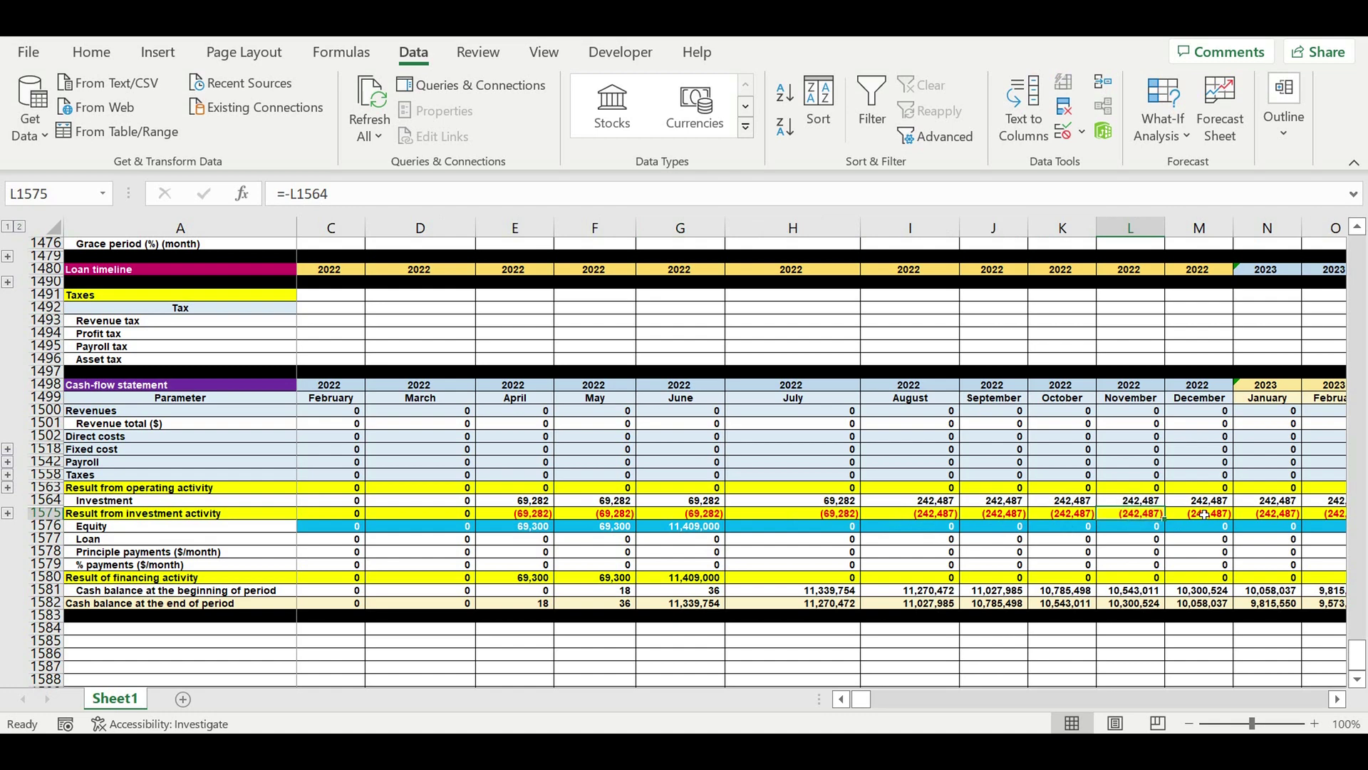
click(1204, 515)
drag(868, 703, 898, 700)
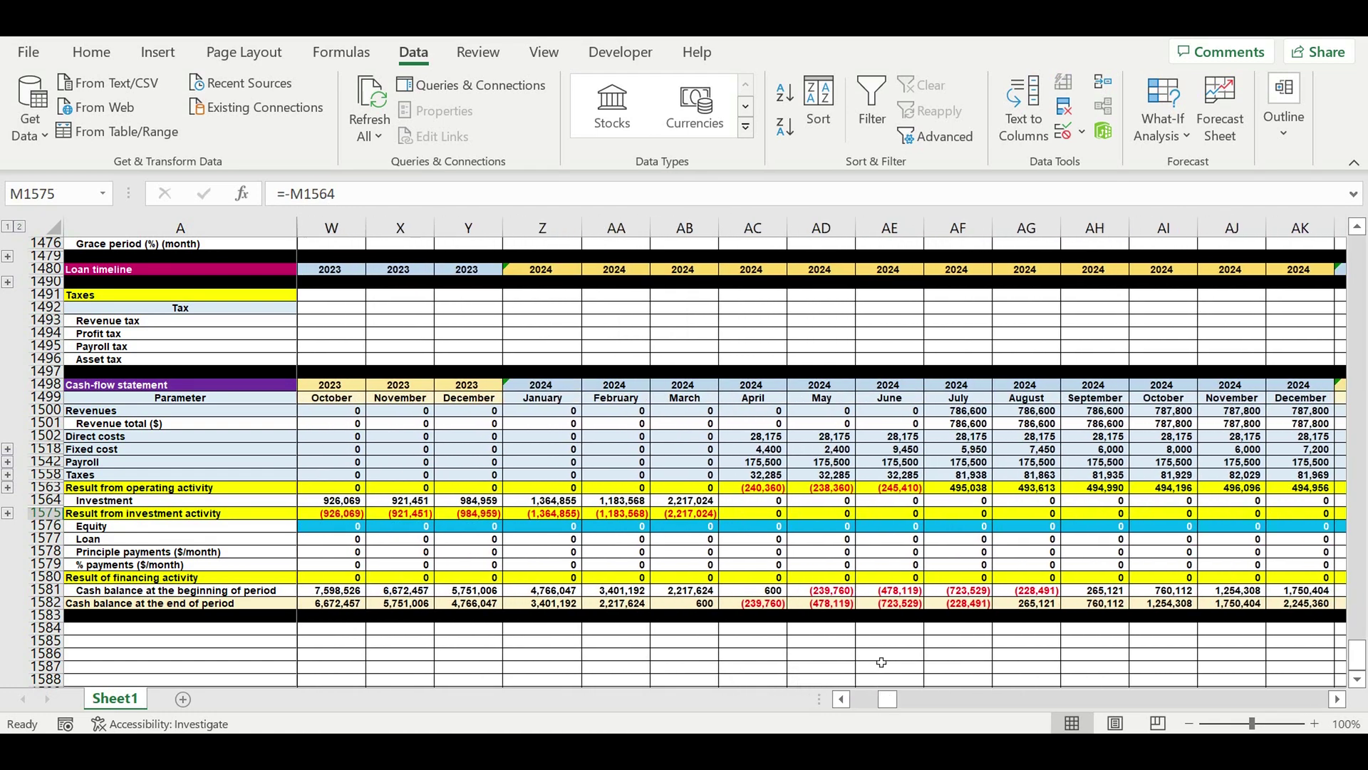
Examine the 2024 results from operating activity for April through July against the preceding months' investment outflows.
click(776, 617)
drag(763, 411, 890, 492)
drag(764, 412, 763, 493)
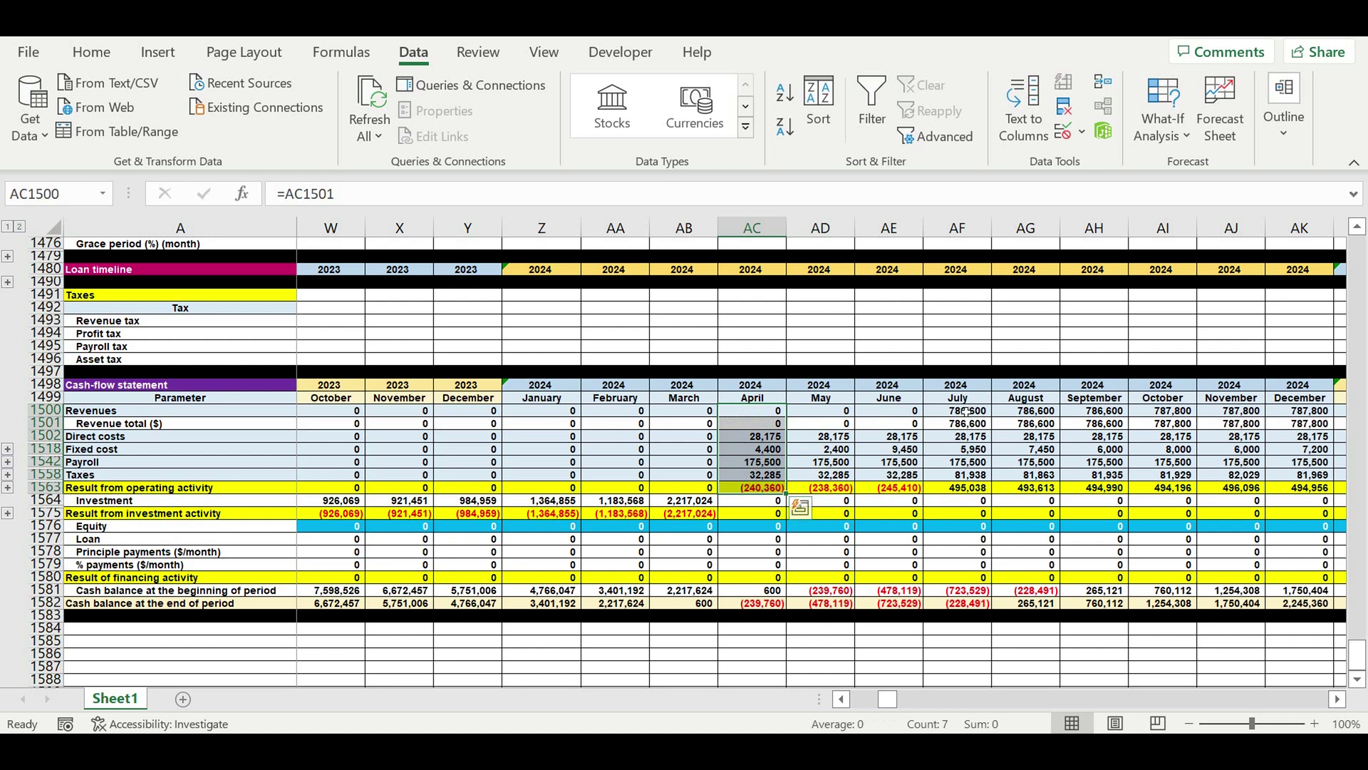
drag(962, 399, 960, 491)
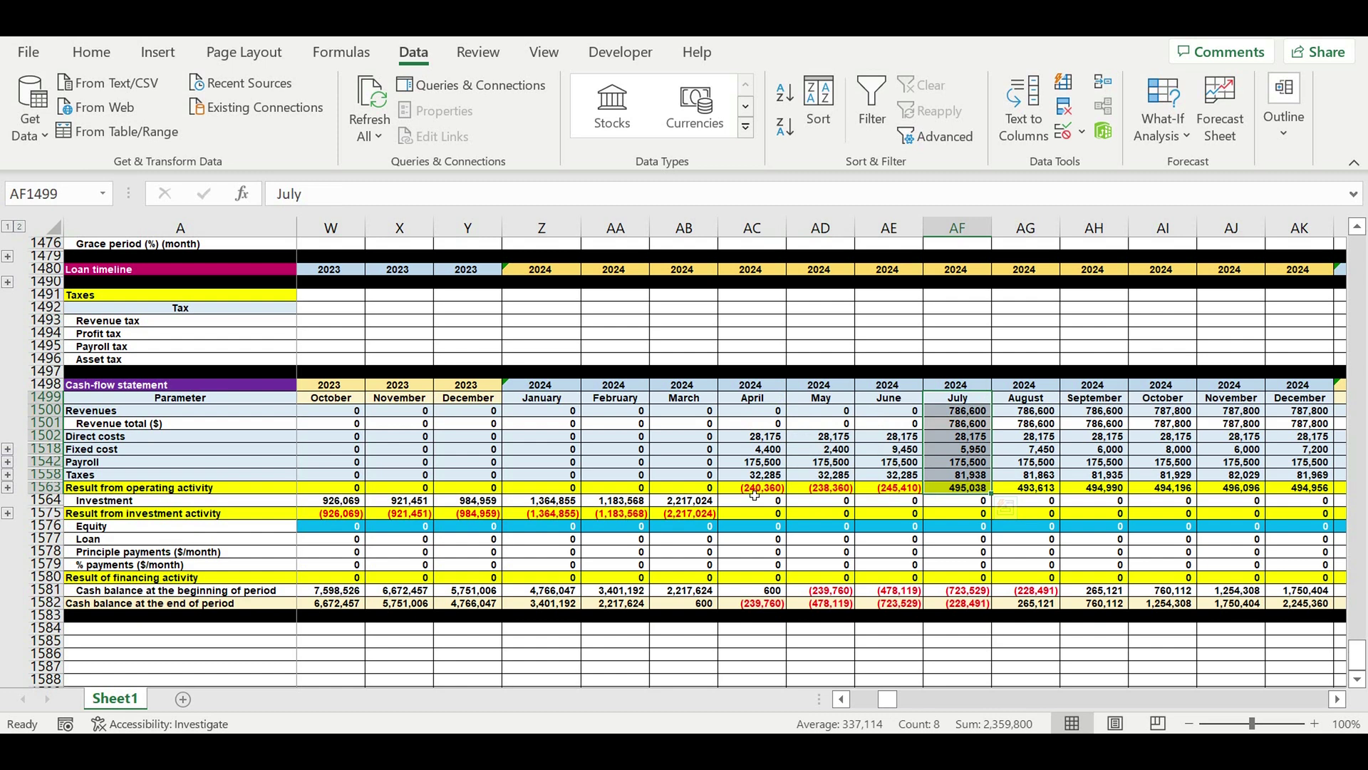
click(784, 492)
drag(785, 493, 892, 492)
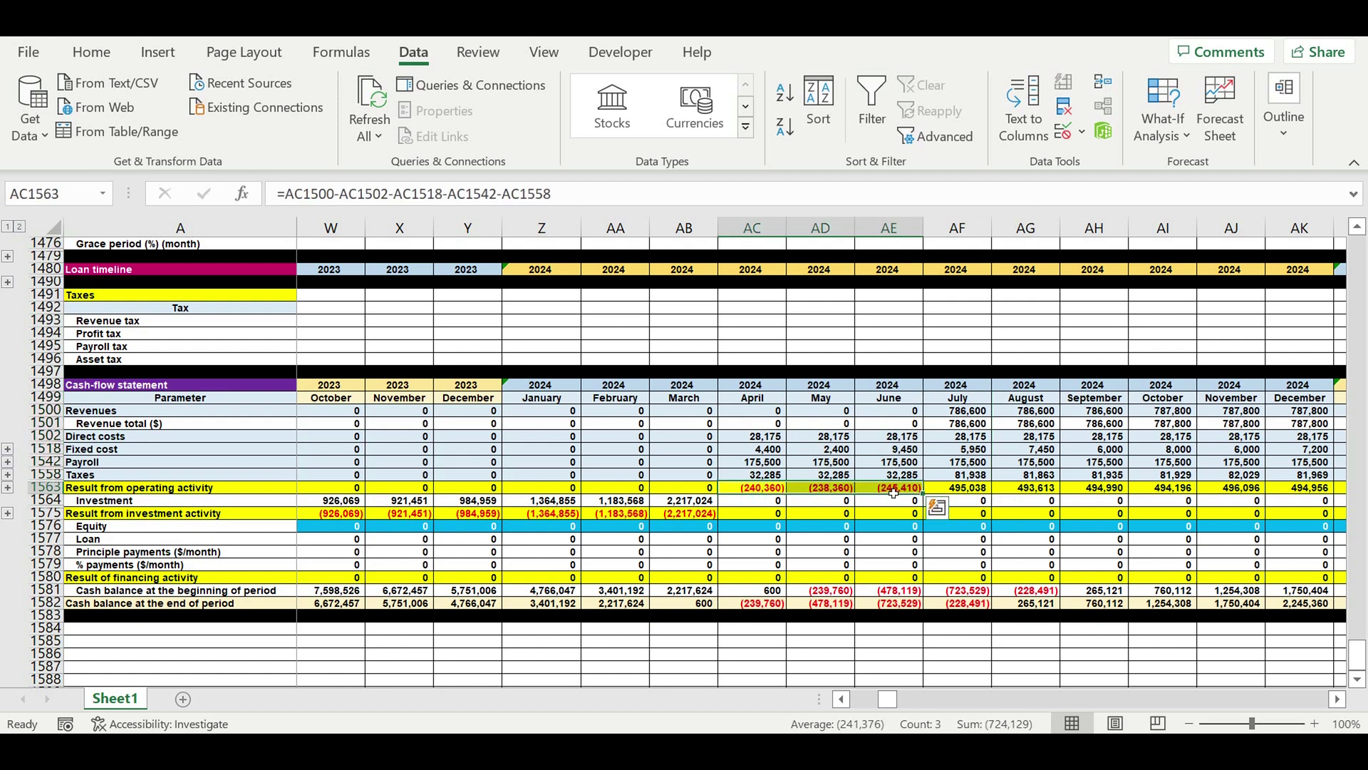
drag(703, 501, 305, 524)
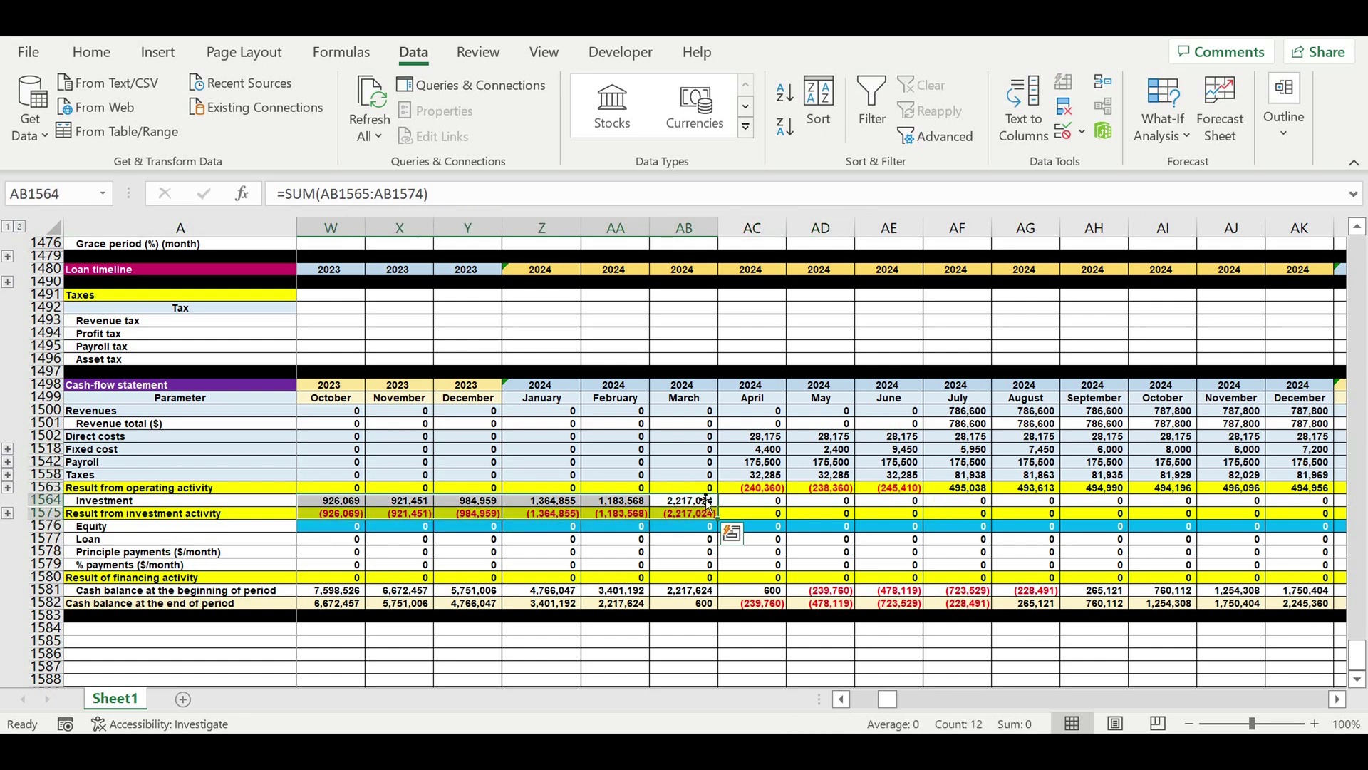
drag(763, 491, 868, 491)
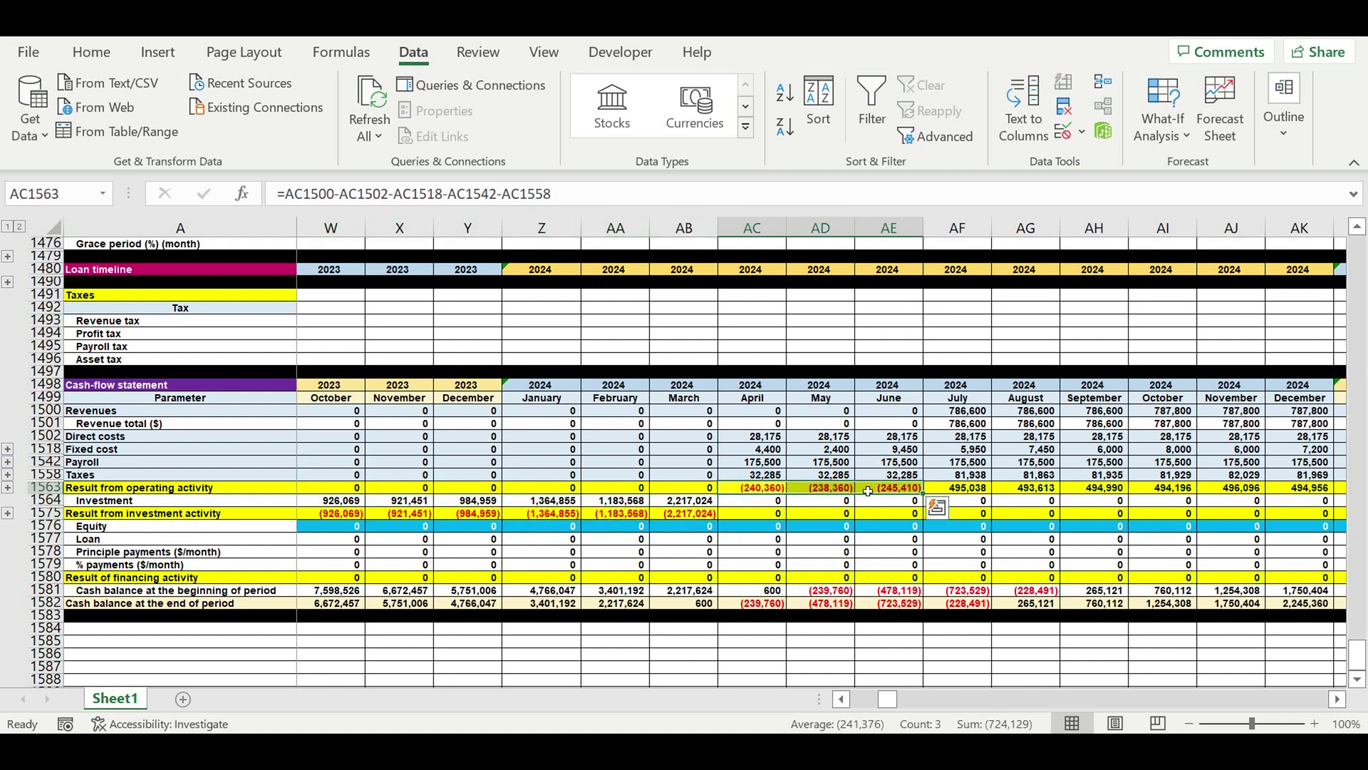
click(969, 489)
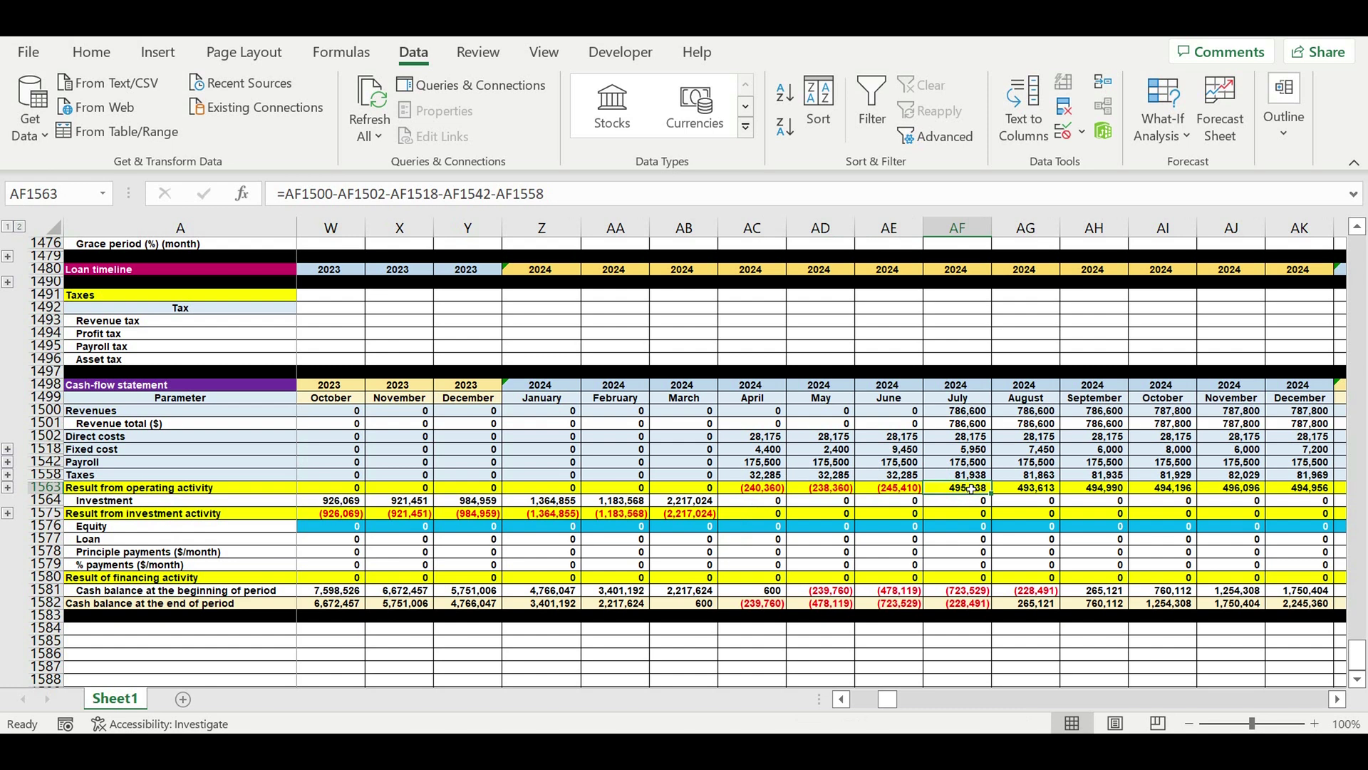
Set the April 2024 equity to 240,000 to cover that month's negative end-of-period cash balance.
click(766, 539)
click(763, 527)
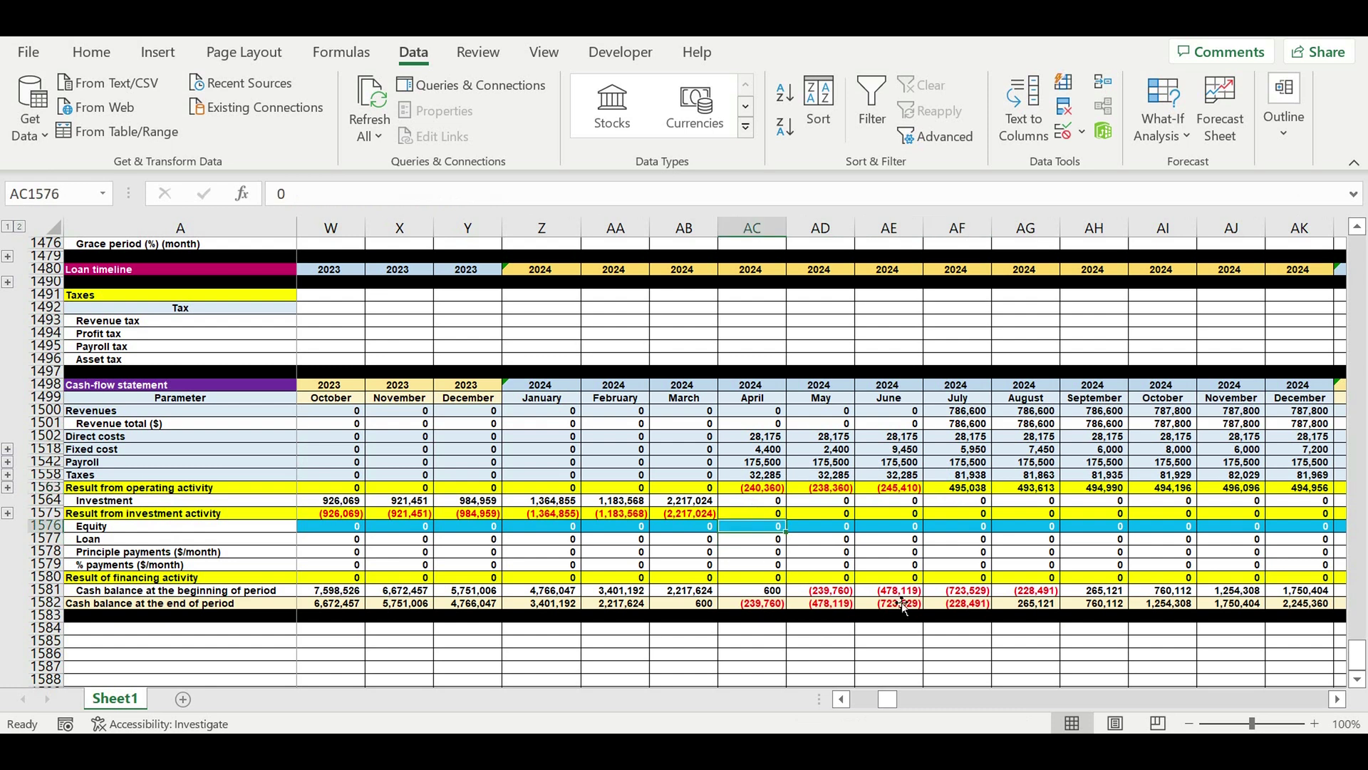
click(899, 592)
click(760, 529)
text(25)
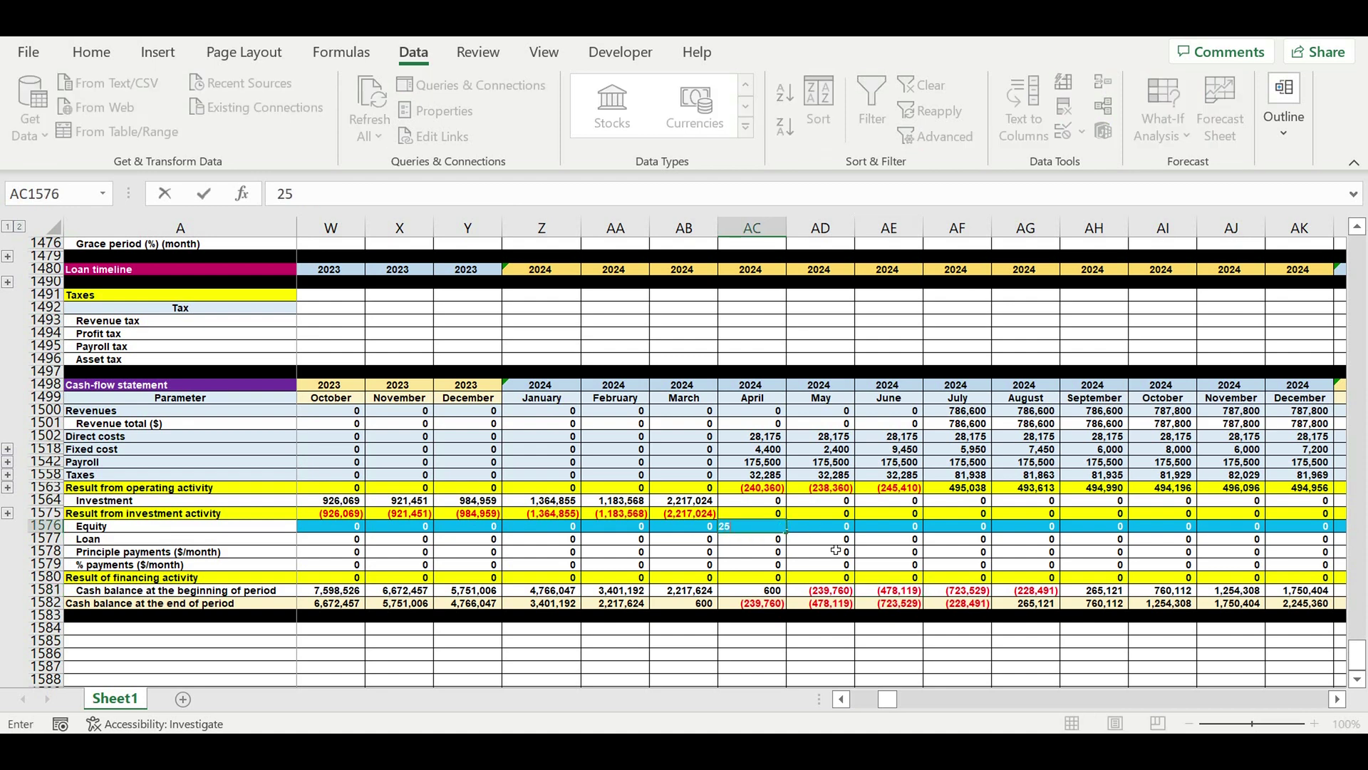
text(000)
key(Return)
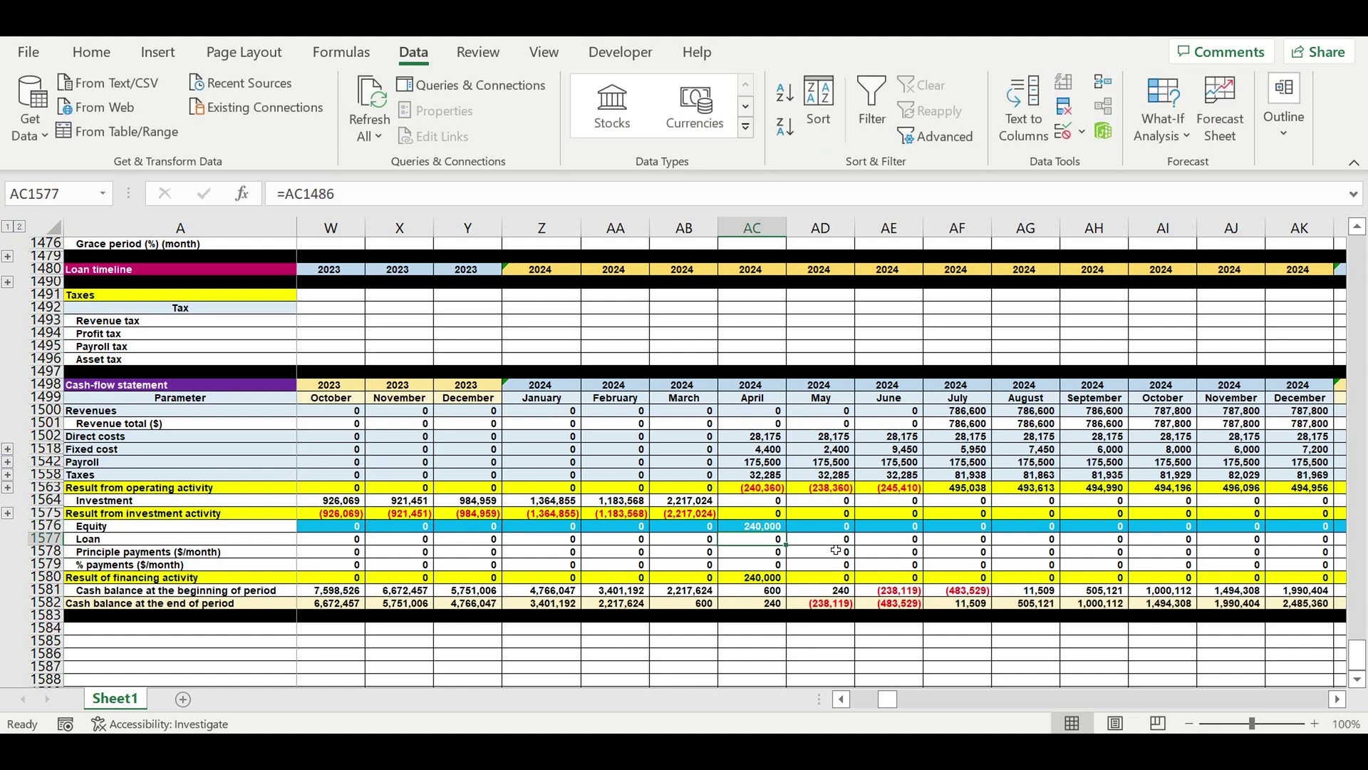
Set the May 2024 equity to 484,000 to cover the May and June deficits, and check the following end-of-period cash balances.
click(915, 605)
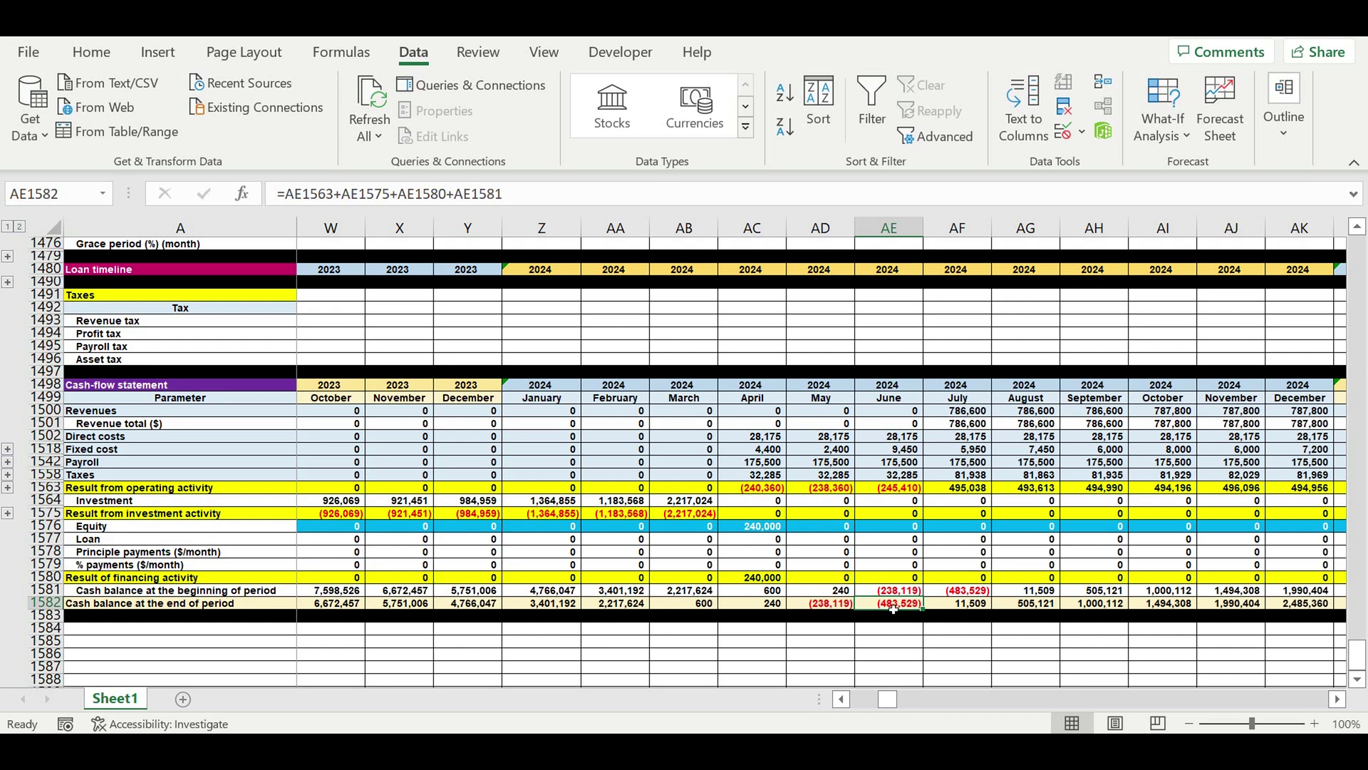
drag(826, 608, 880, 608)
click(830, 528)
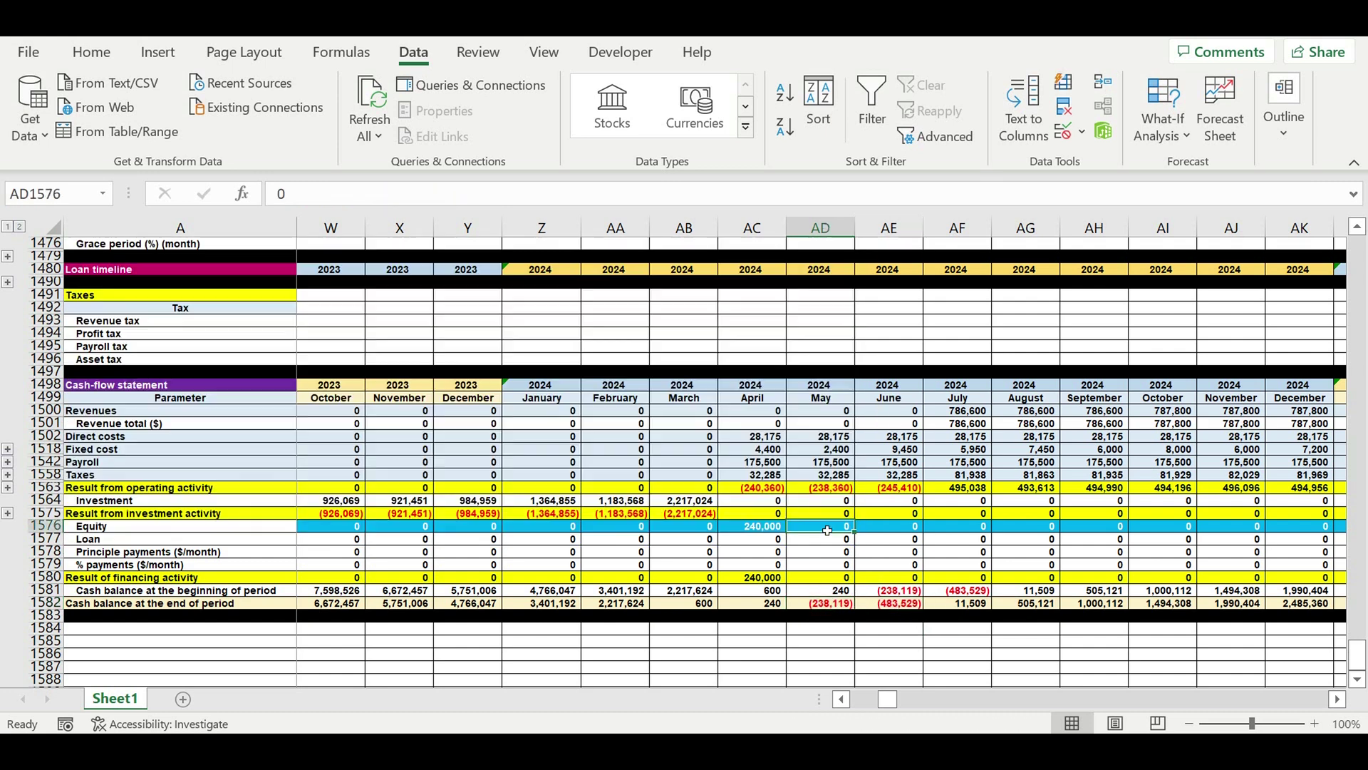
text(484)
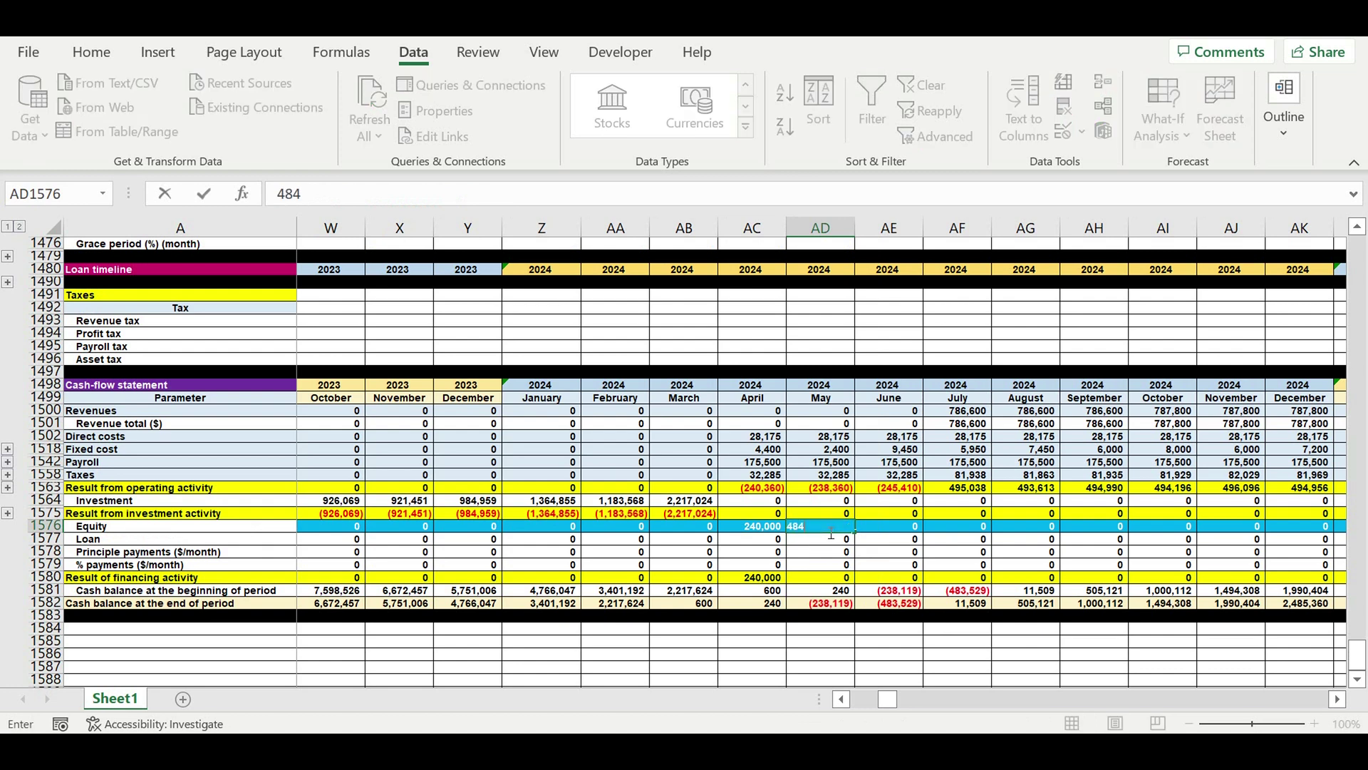
text(000)
key(Return)
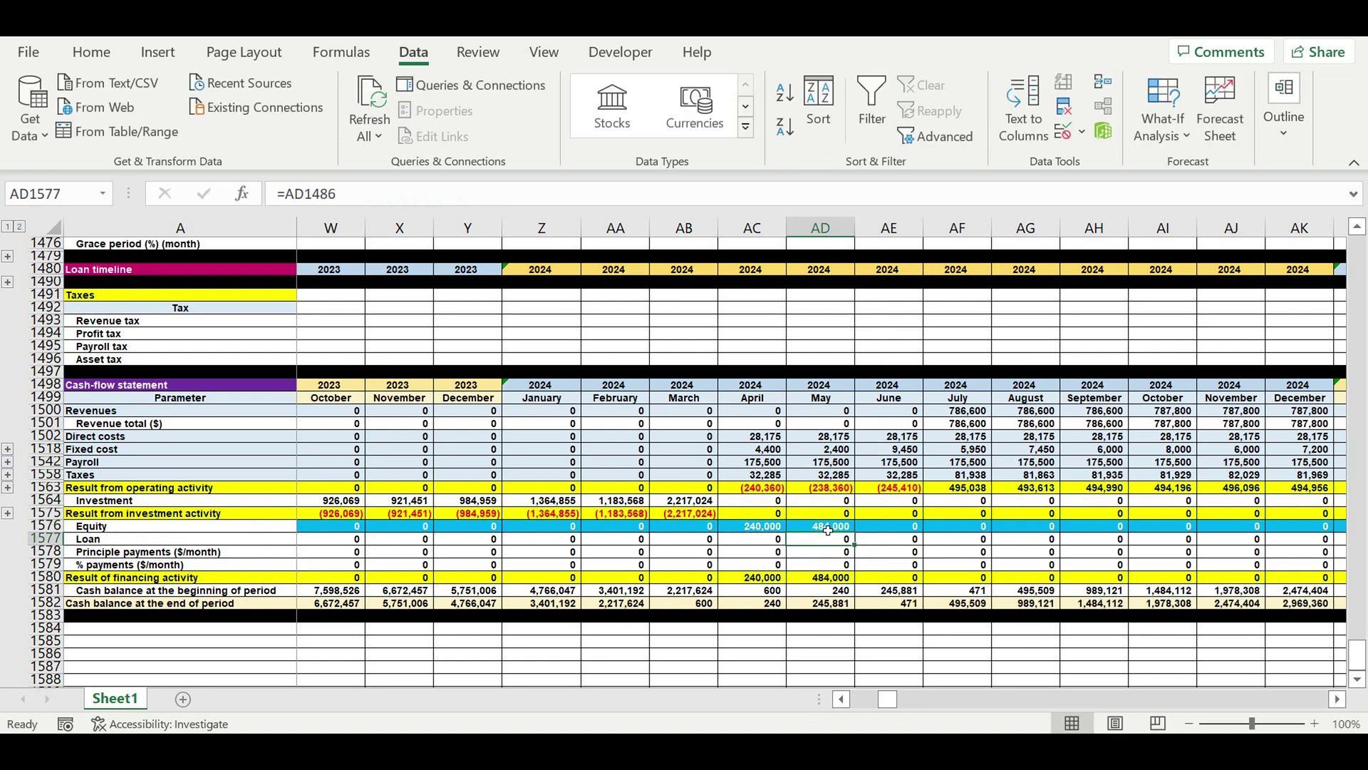
click(892, 603)
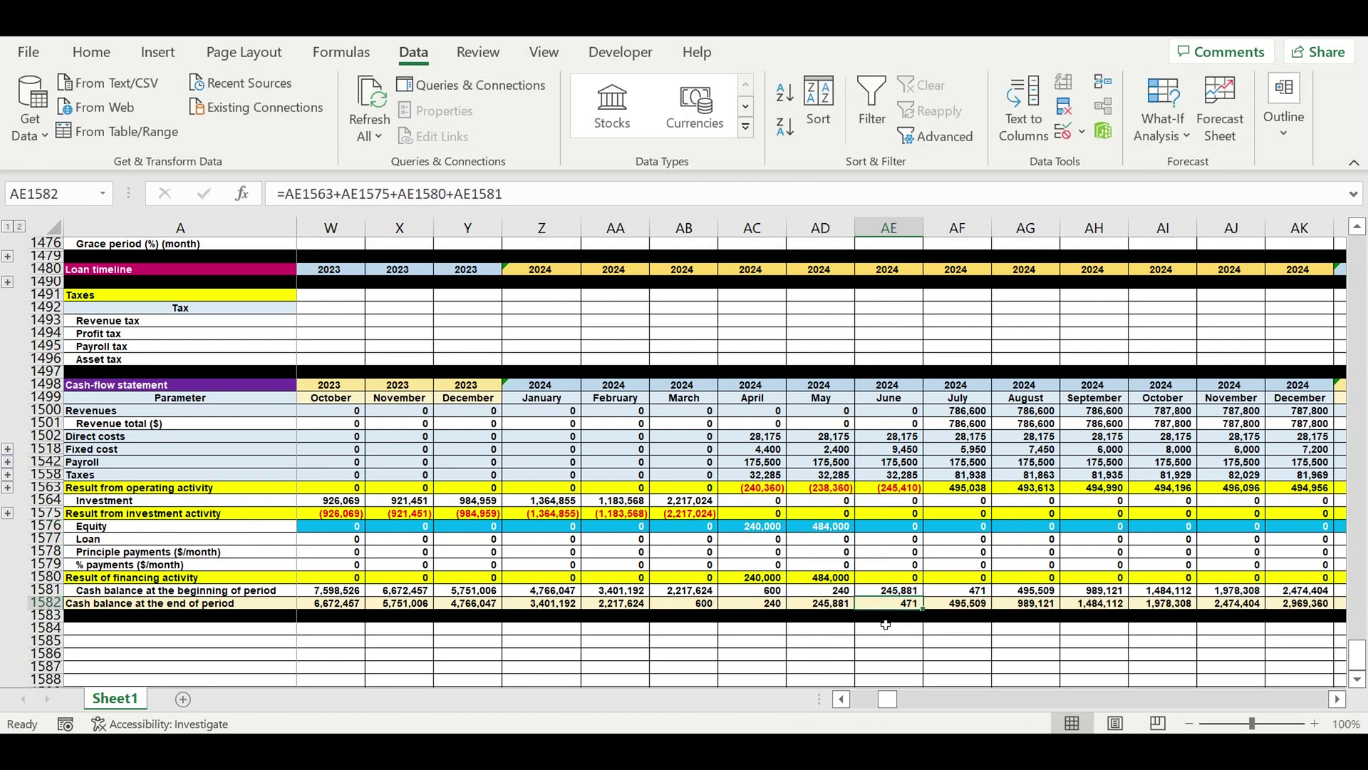
drag(973, 607, 1322, 603)
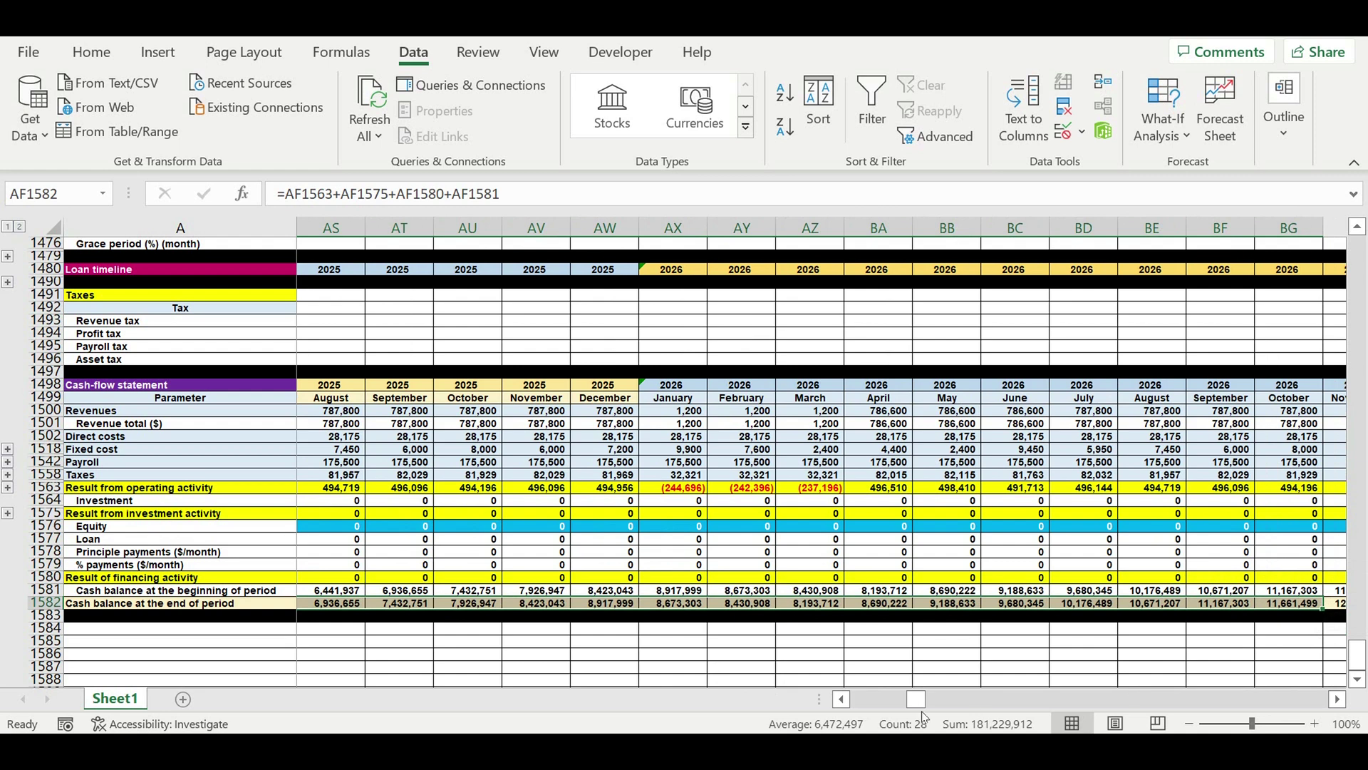
Sum the whole equity row, B1576:DQ1576, in cell DR1576 just after December 2031.
drag(914, 701, 1004, 704)
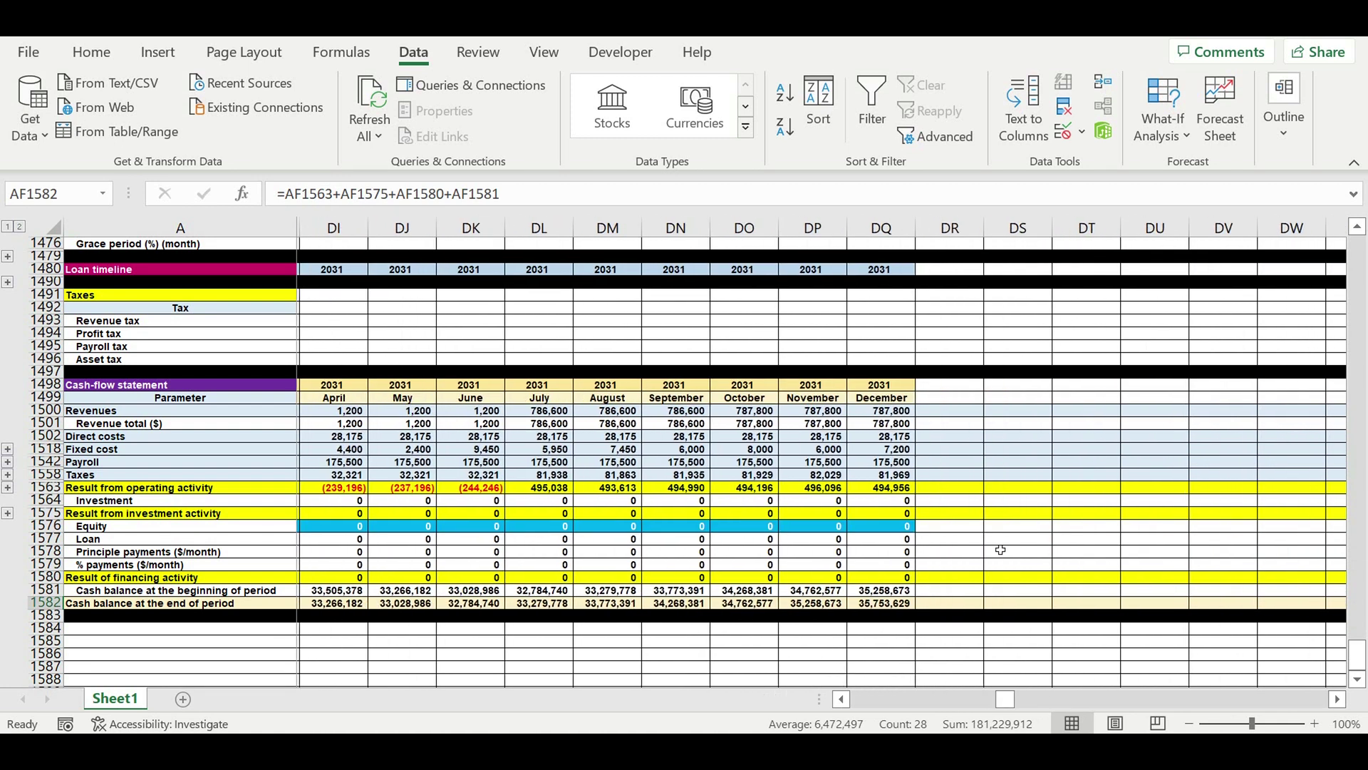
click(946, 527)
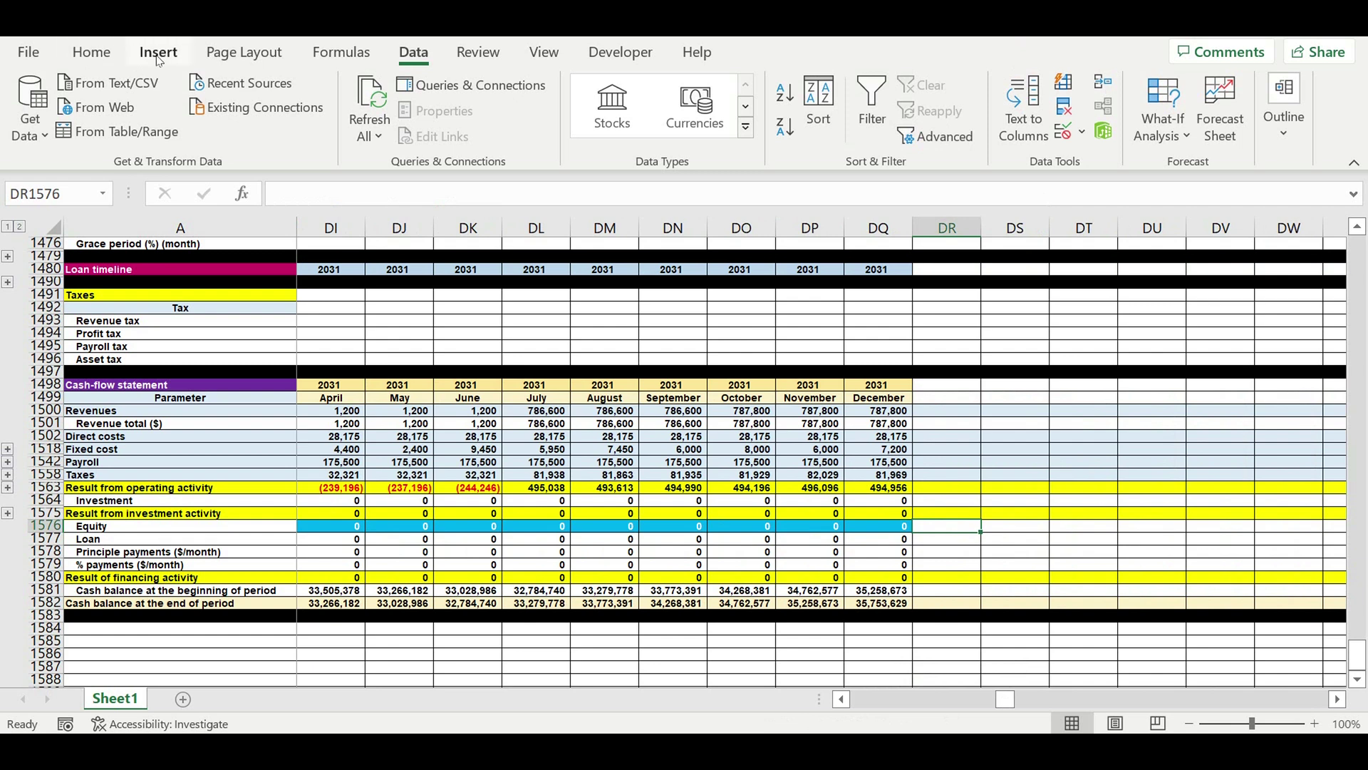
click(91, 52)
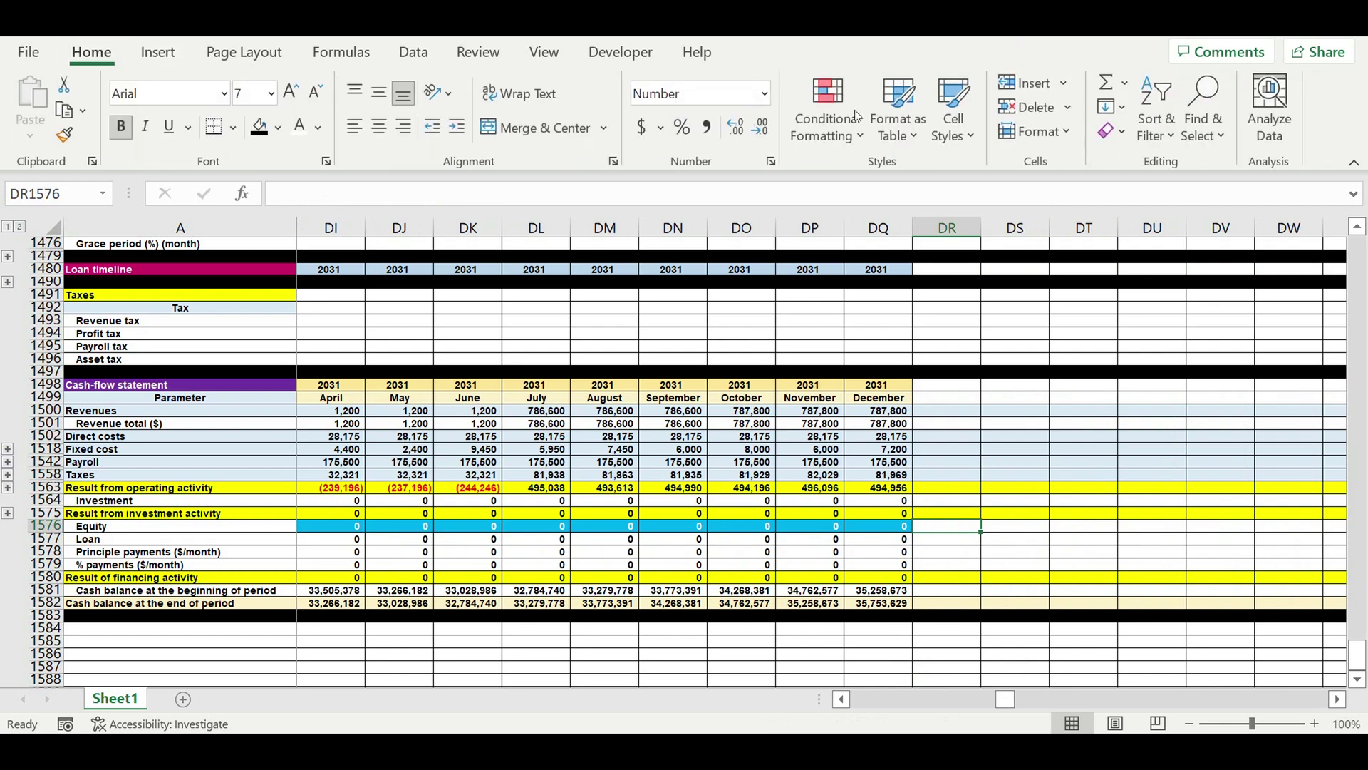
click(1106, 82)
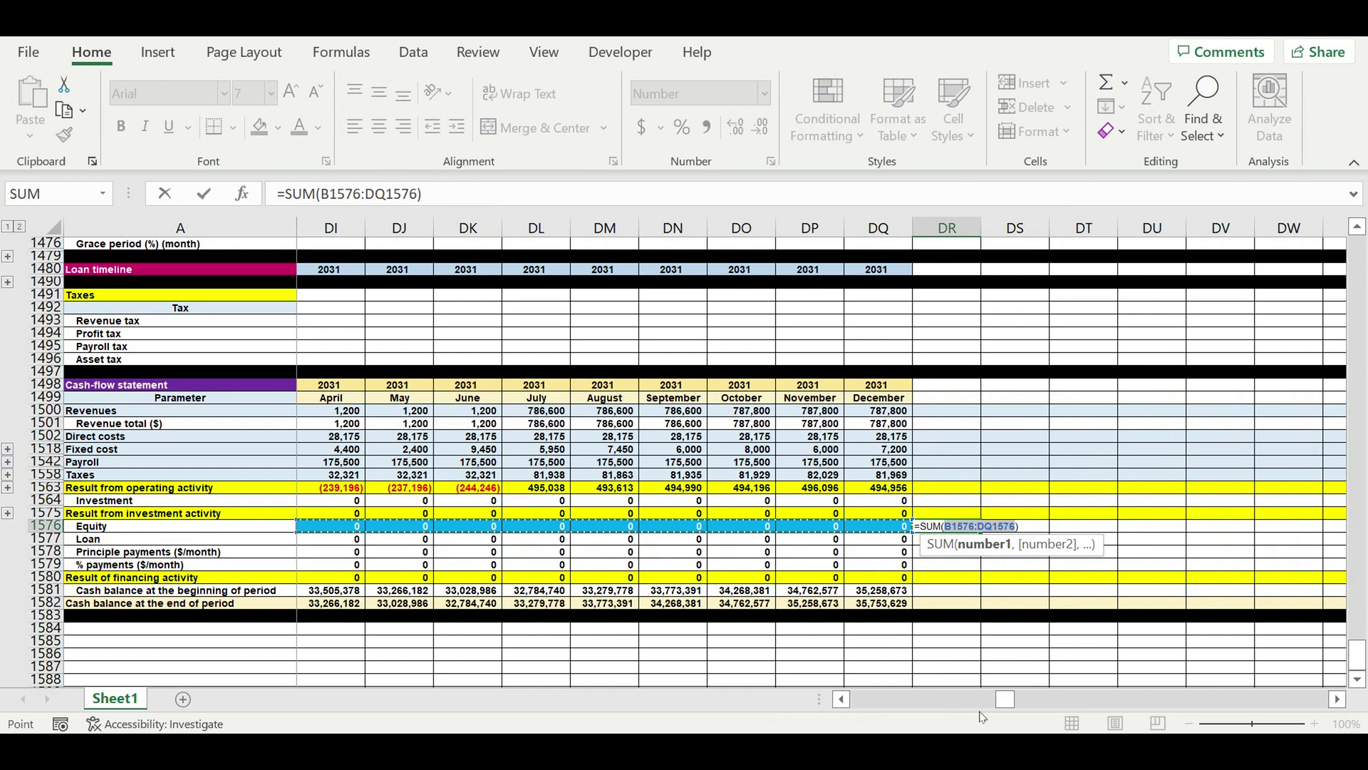
drag(1004, 699, 720, 702)
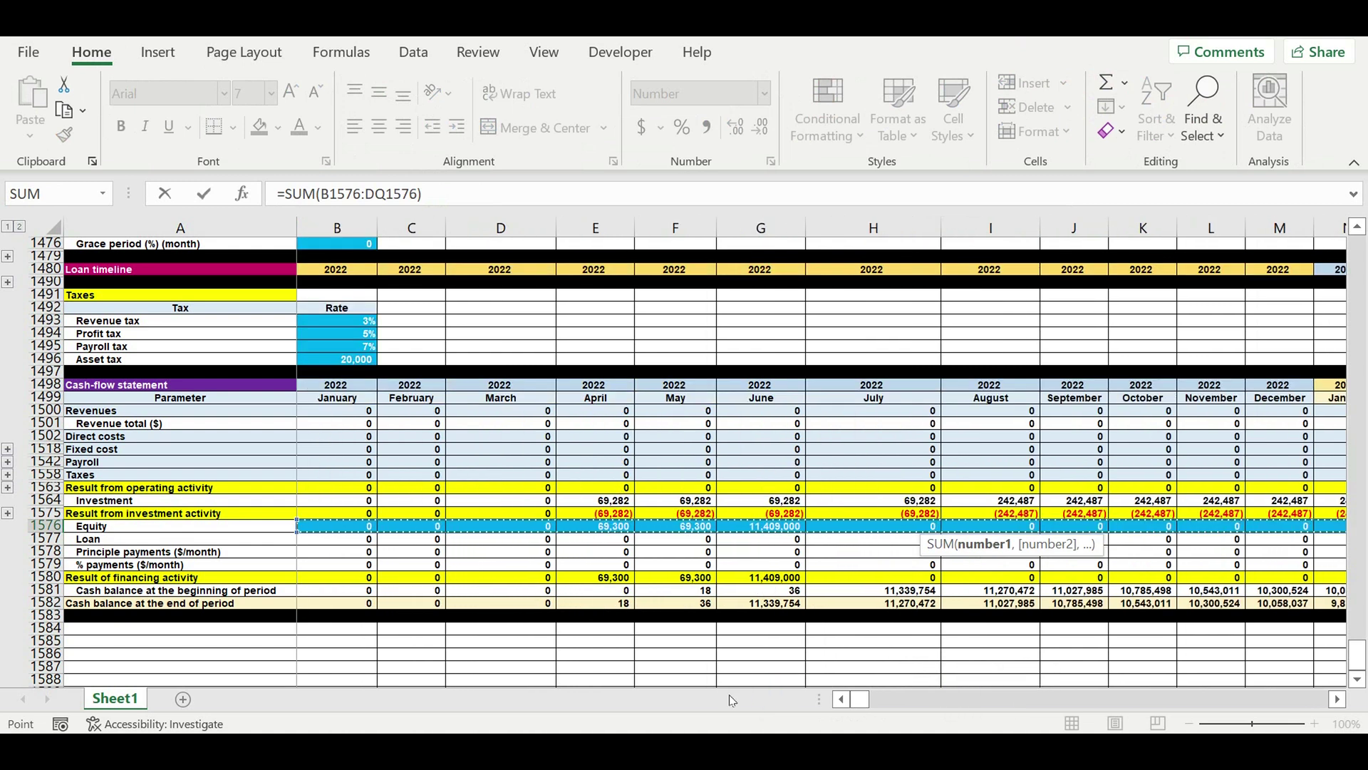
key(Return)
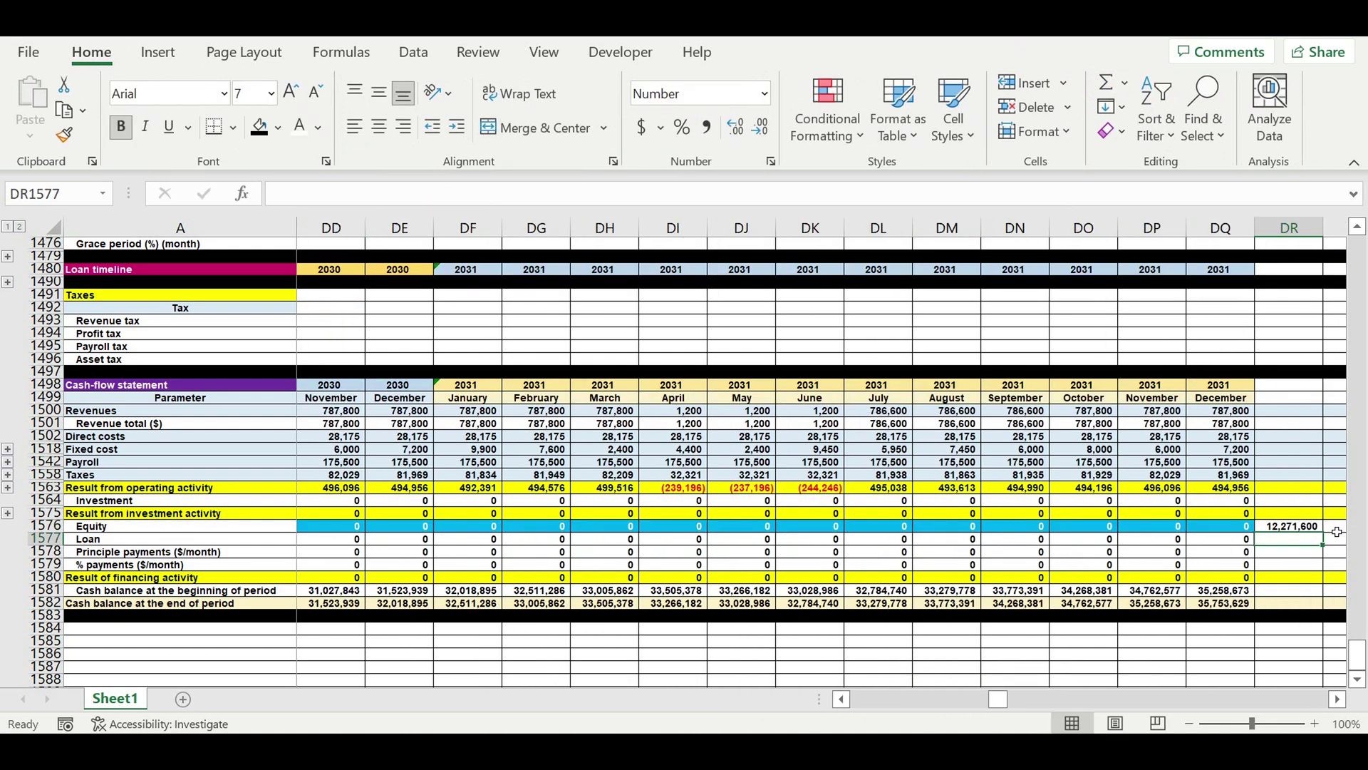
Copy the equity total formula down into the Loan row's total cell, DR1577.
click(1298, 532)
drag(1325, 538, 1289, 541)
click(1282, 577)
click(1289, 530)
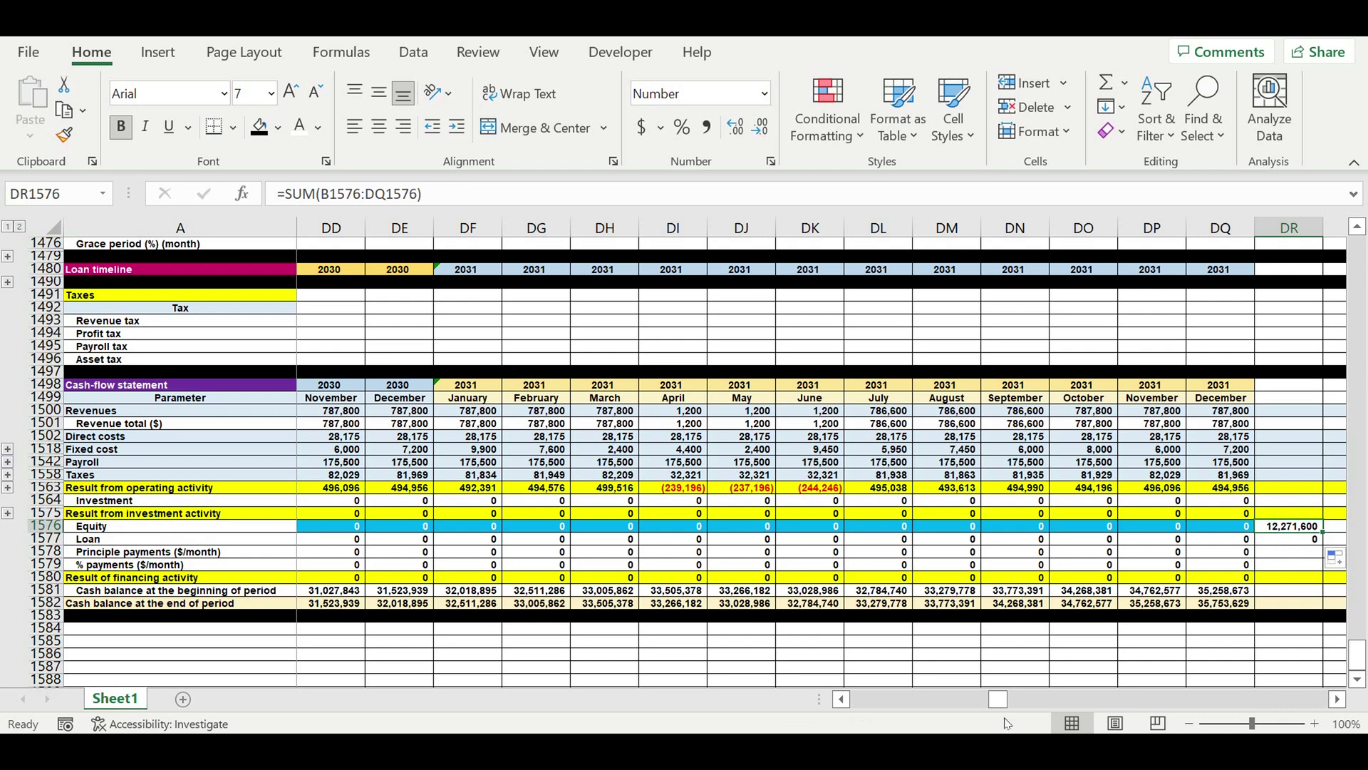
Reset the equity amounts to 0 by filling March 2022's zero across the row through September 2024.
drag(998, 699, 725, 718)
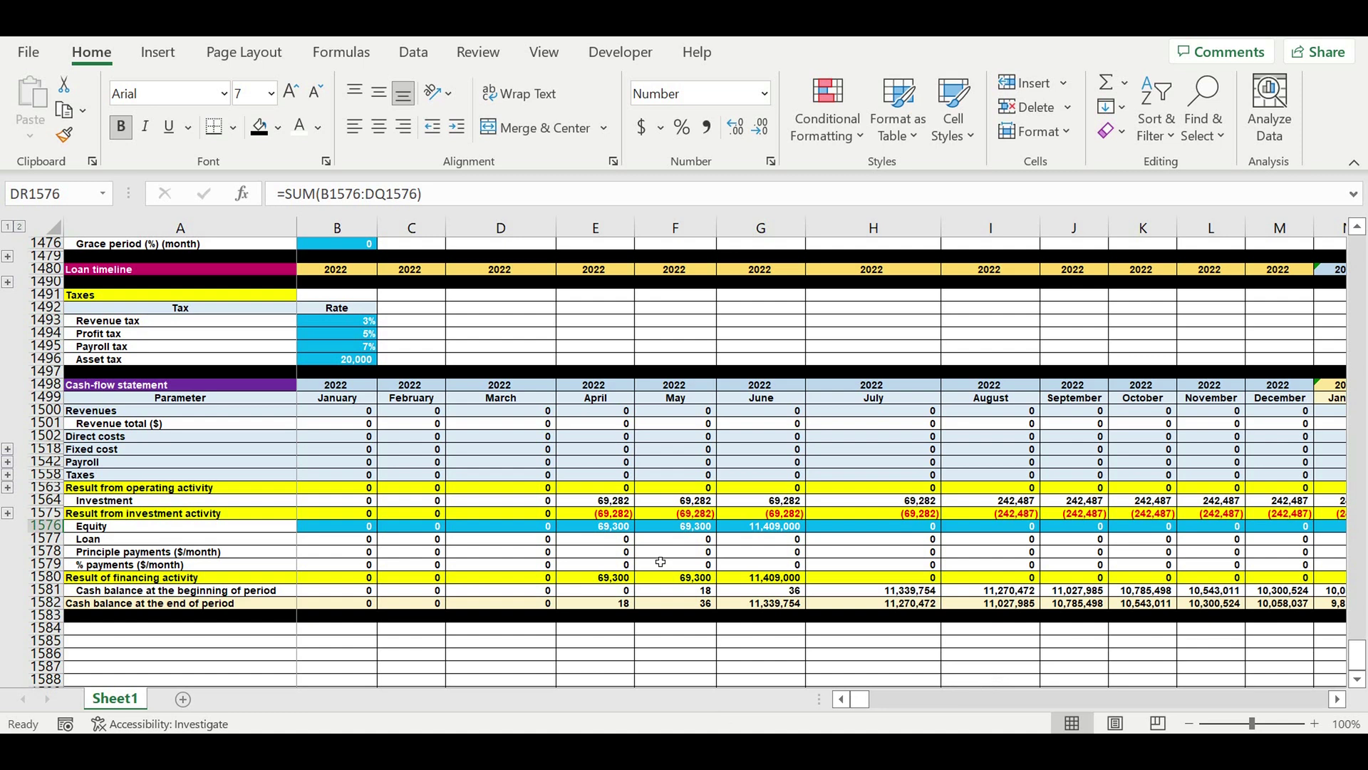
click(549, 532)
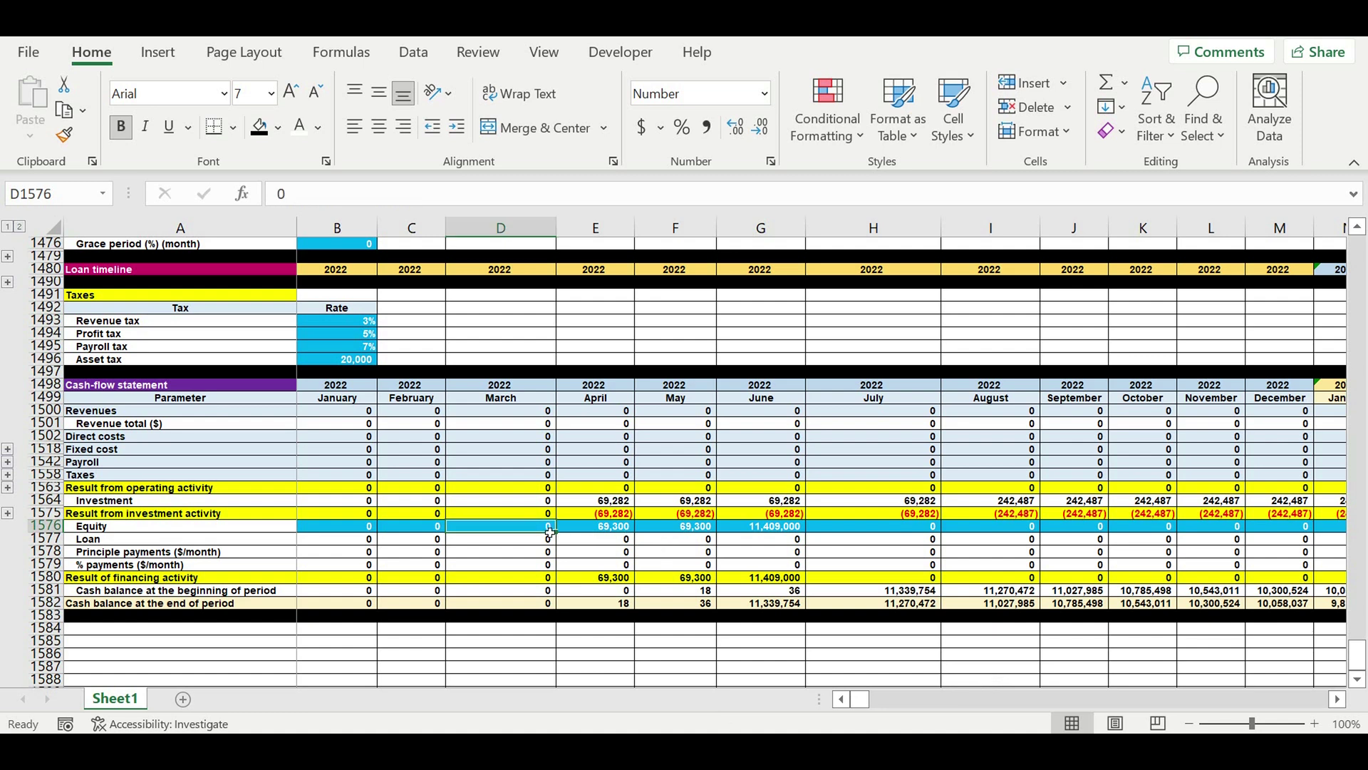
drag(562, 538, 1176, 545)
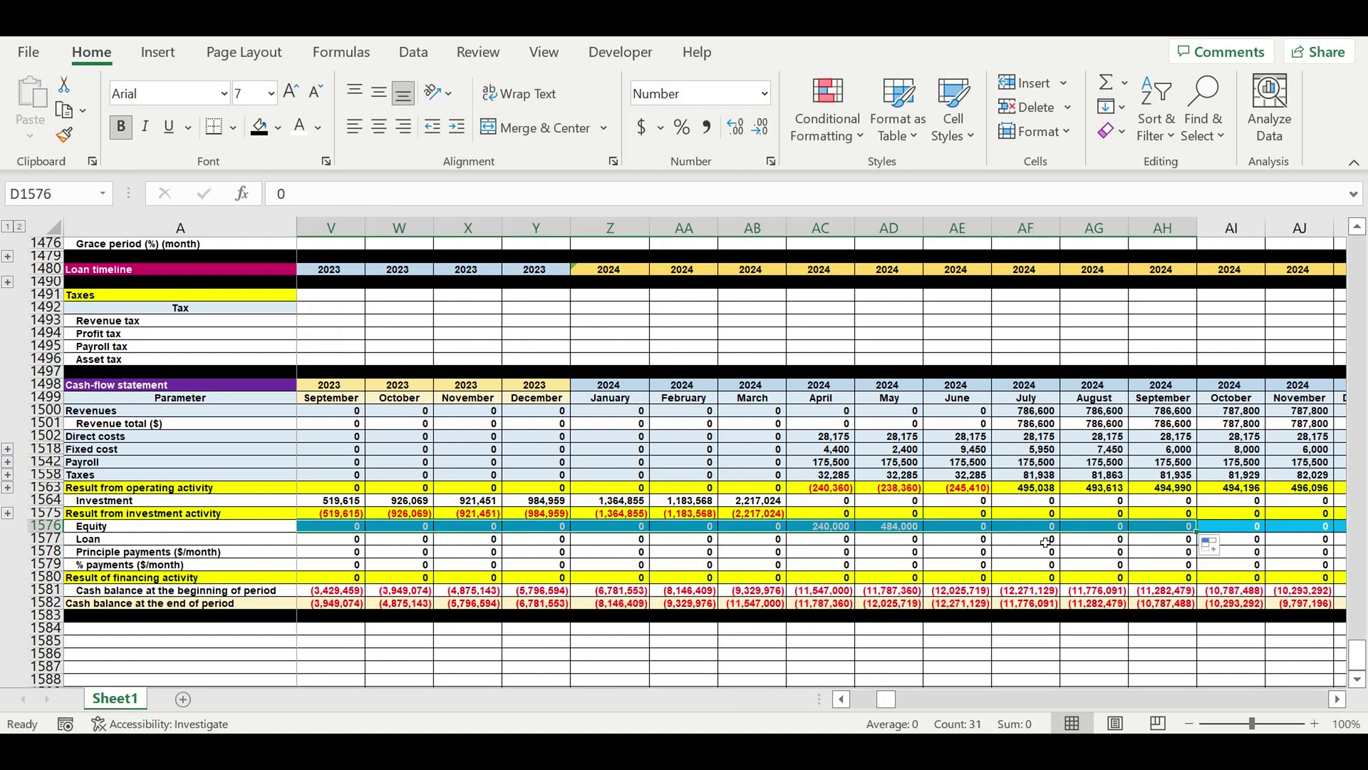
click(1040, 543)
drag(887, 701, 744, 704)
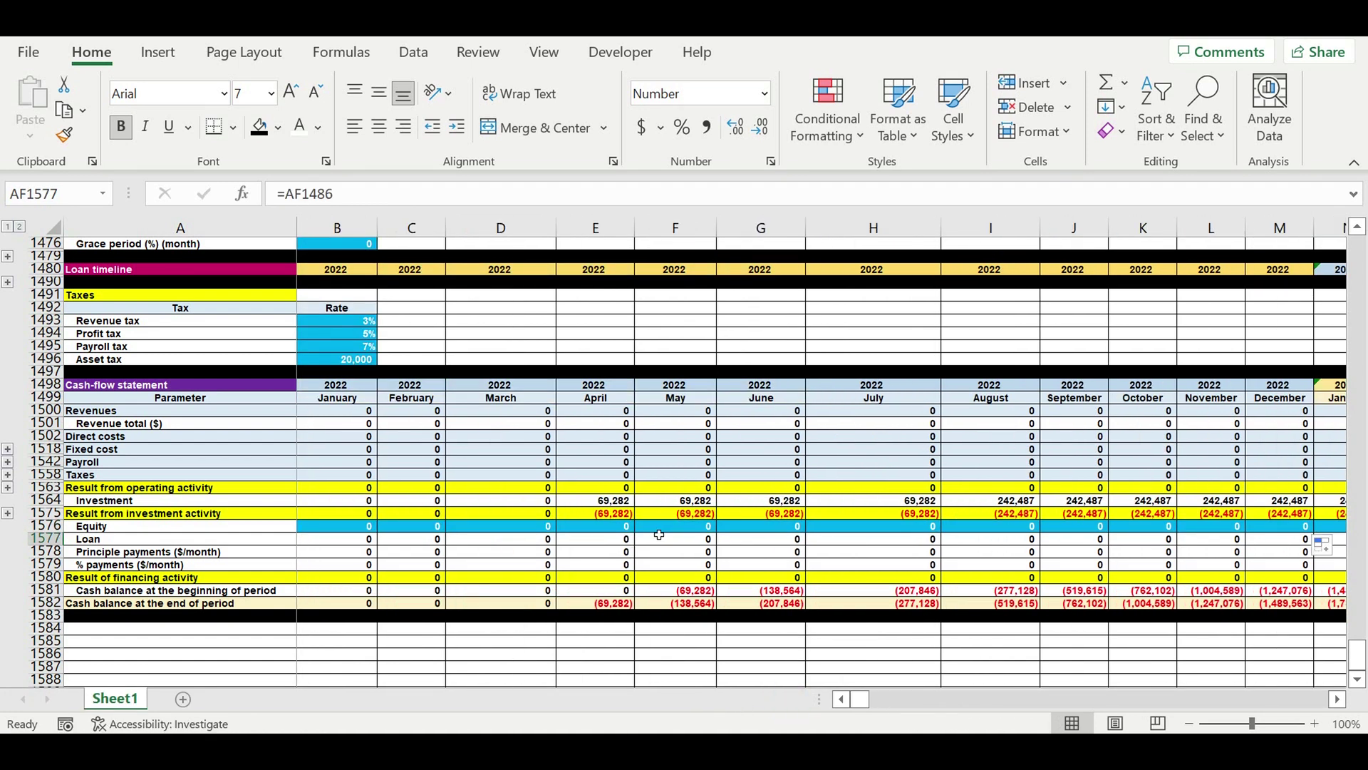
Set the month in the Loan parameters to April, keeping the year 2022.
click(610, 530)
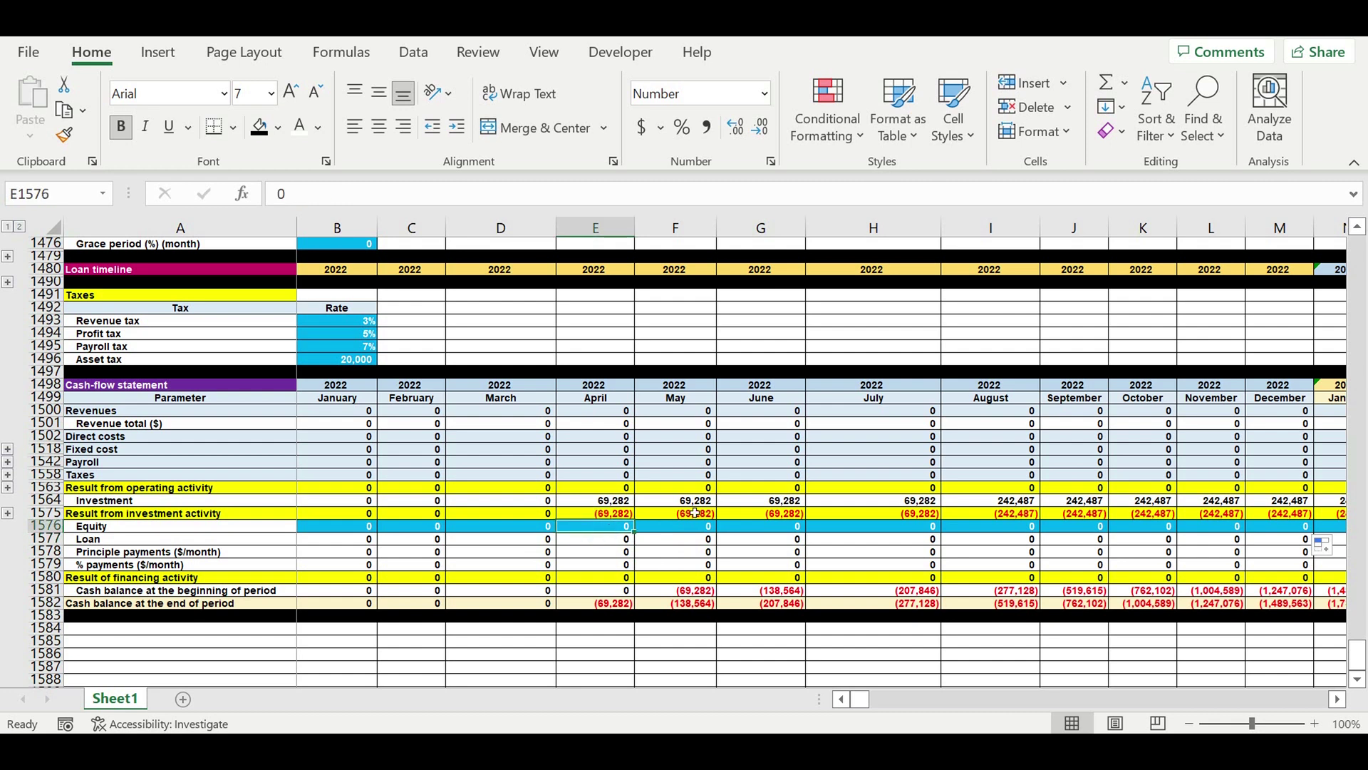
scroll(632, 505, up, 1)
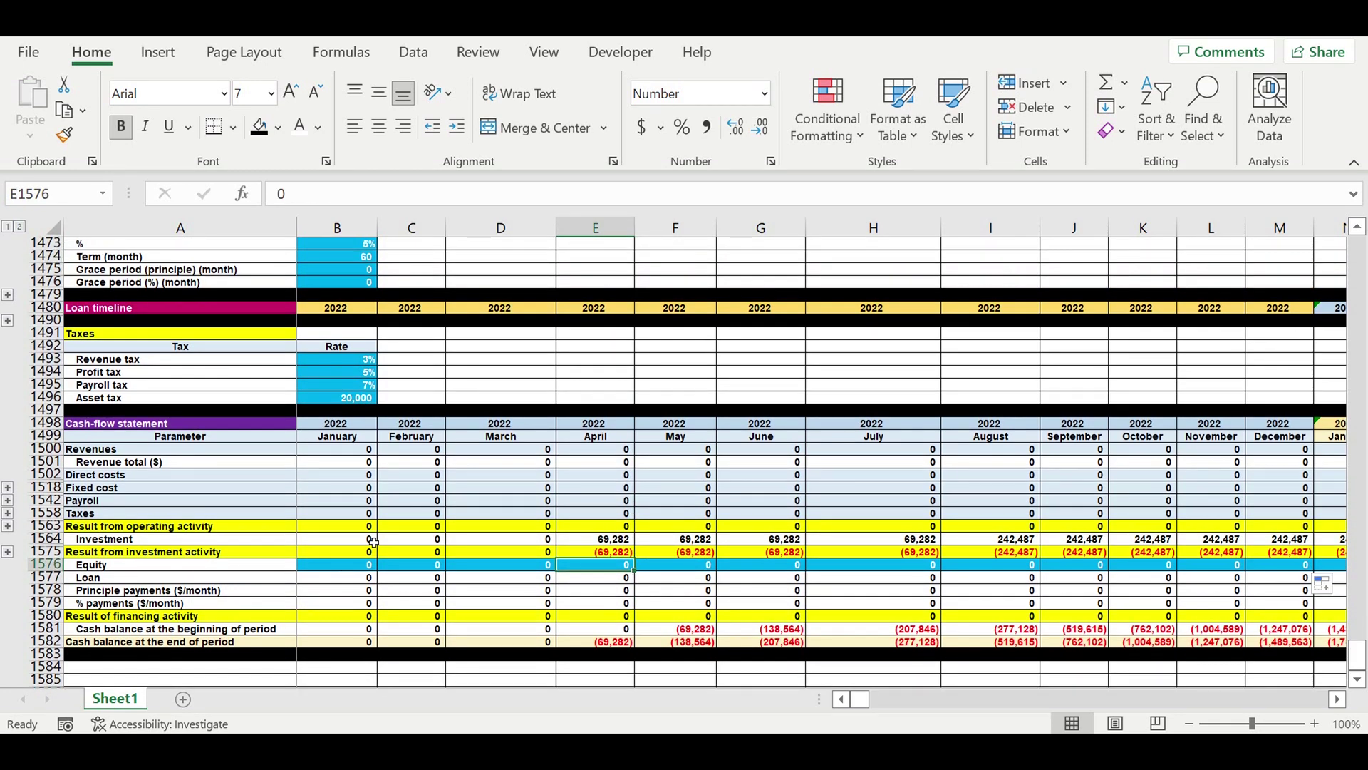
click(367, 539)
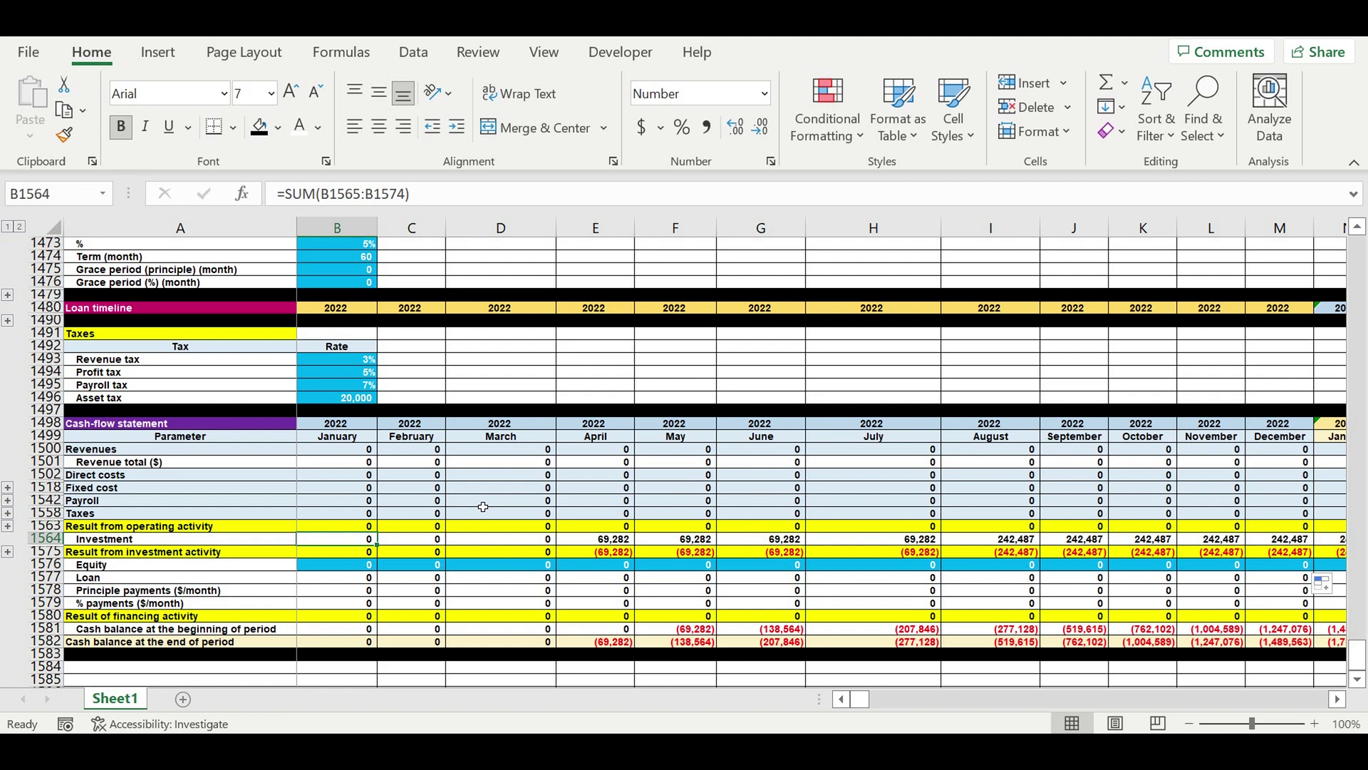
scroll(483, 507, up, 2)
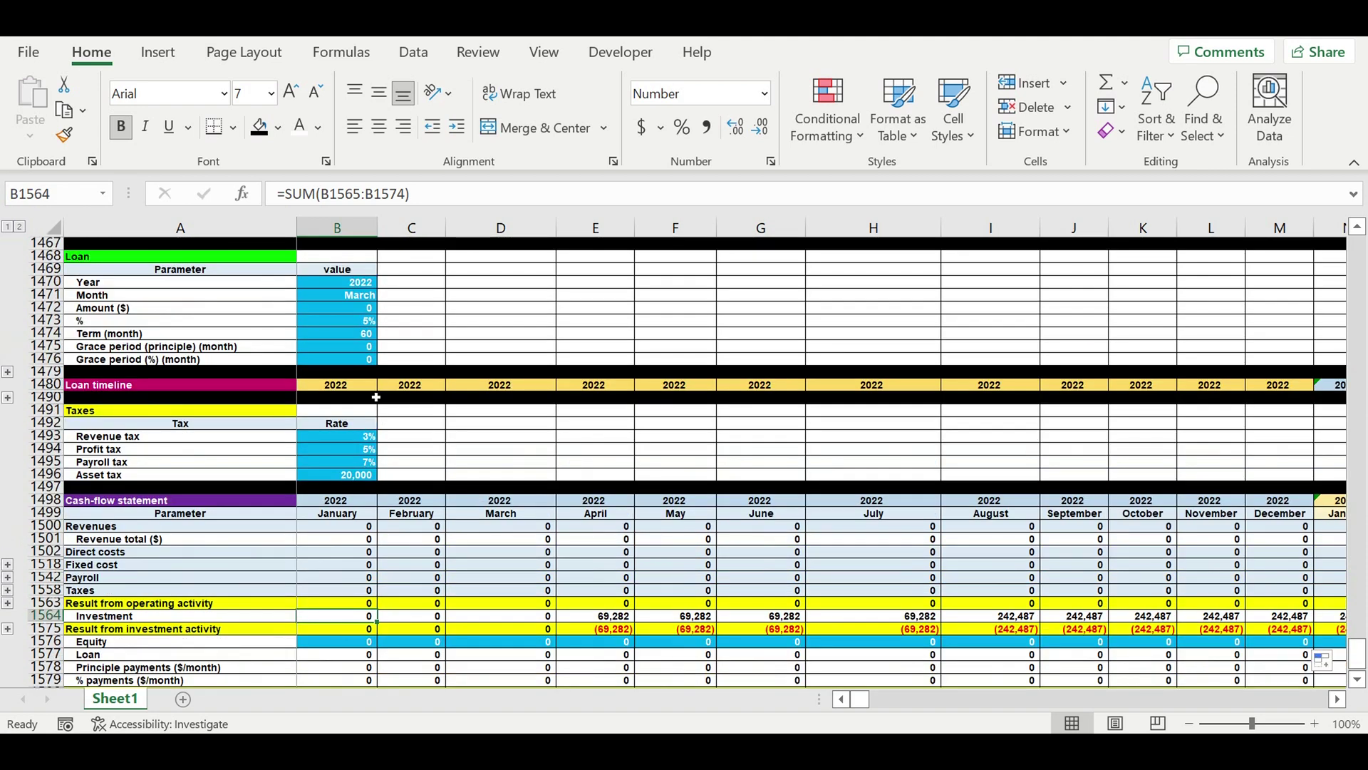
scroll(687, 545, down, 1)
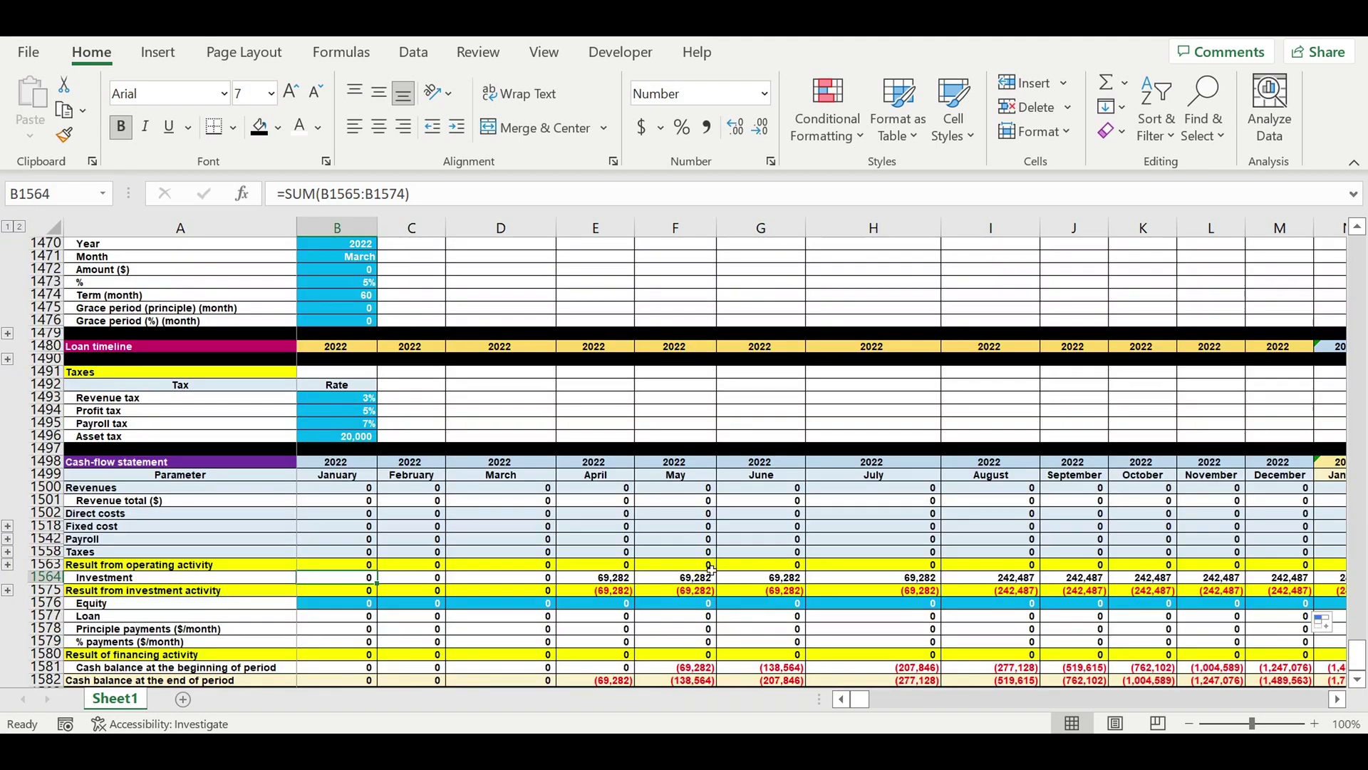
scroll(392, 320, up, 1)
click(357, 284)
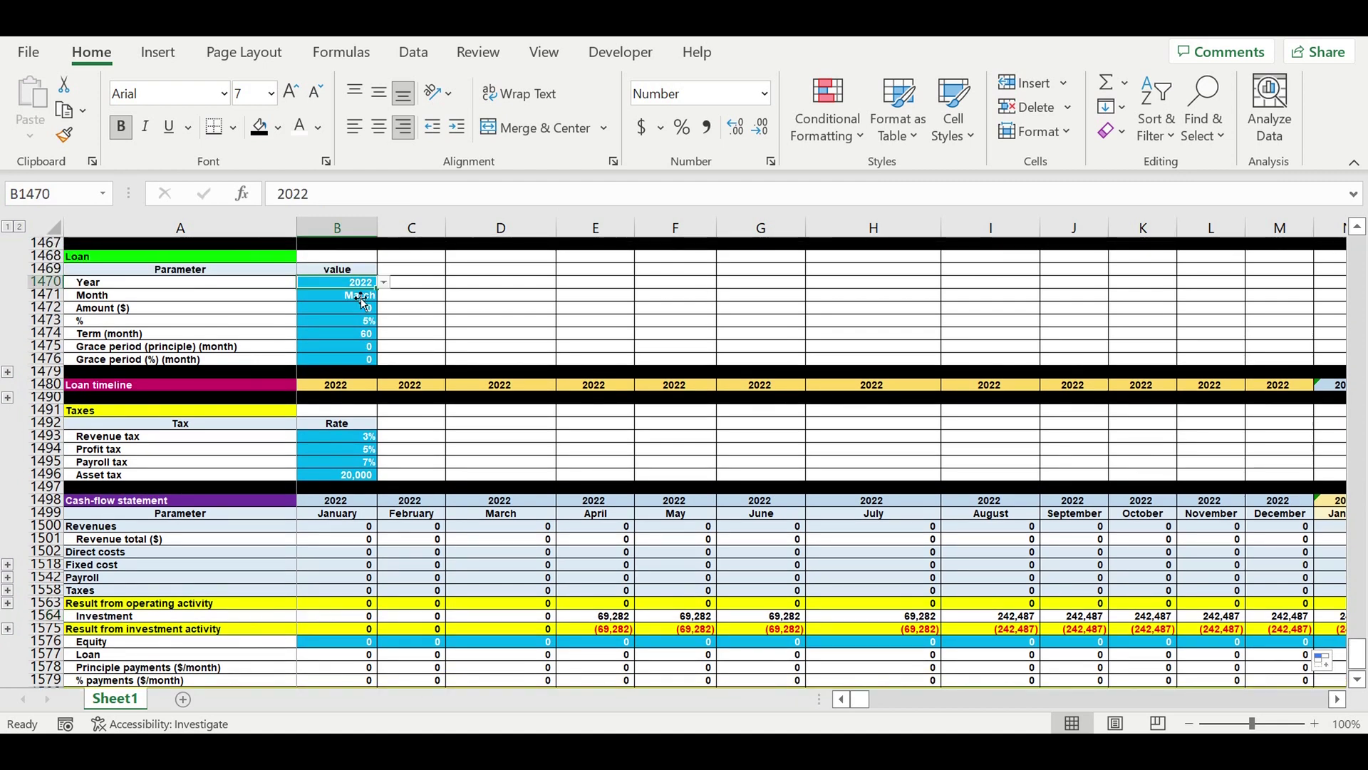
click(355, 297)
click(384, 295)
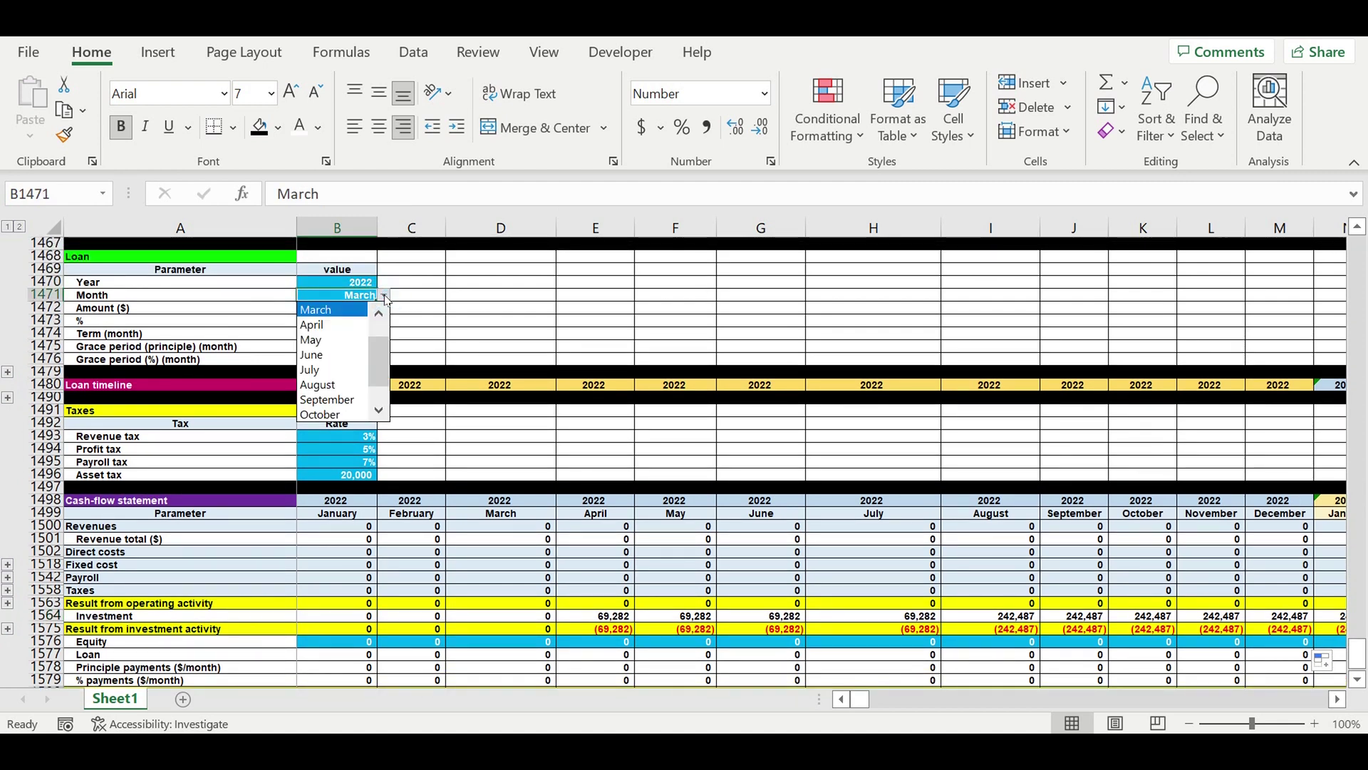
click(354, 332)
Set the loan amount to 4,000,000 in the Loan parameters.
click(344, 312)
text(4)
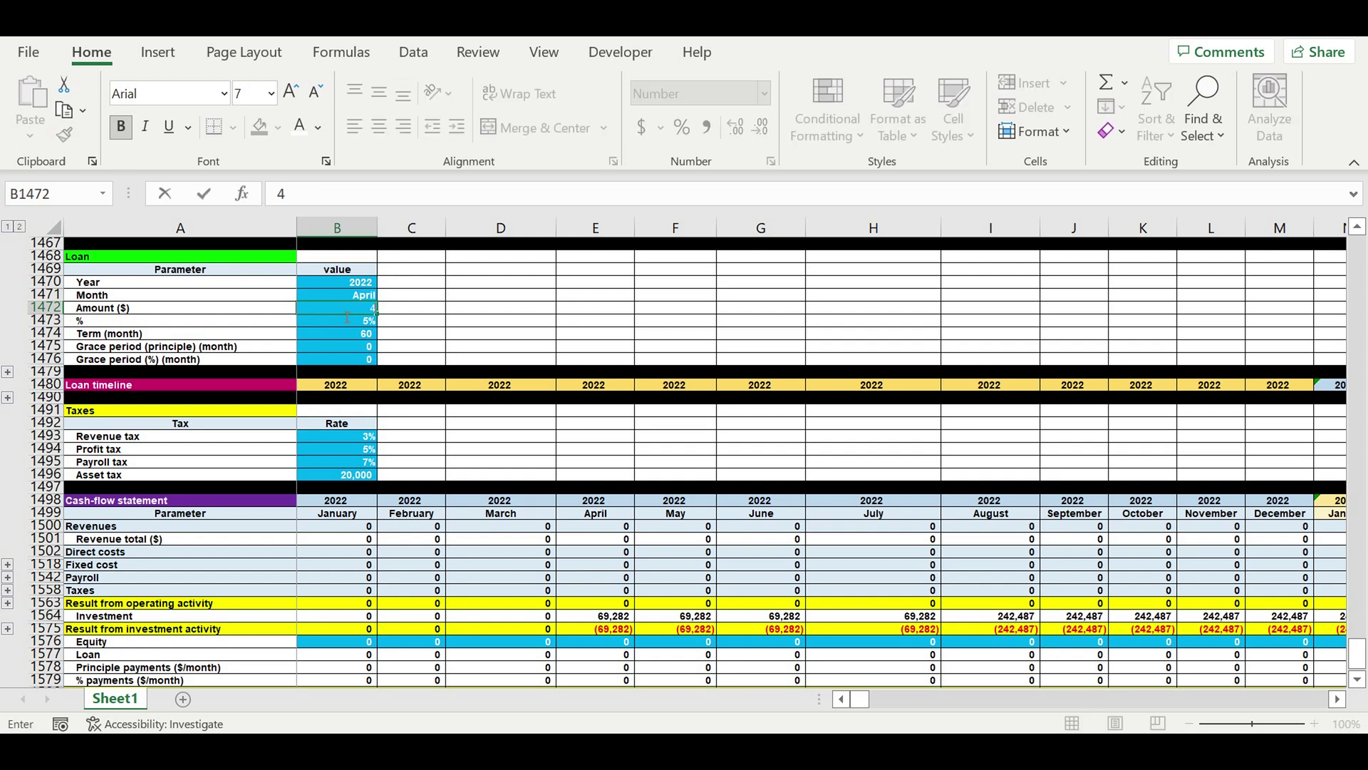
text(000000)
key(Return)
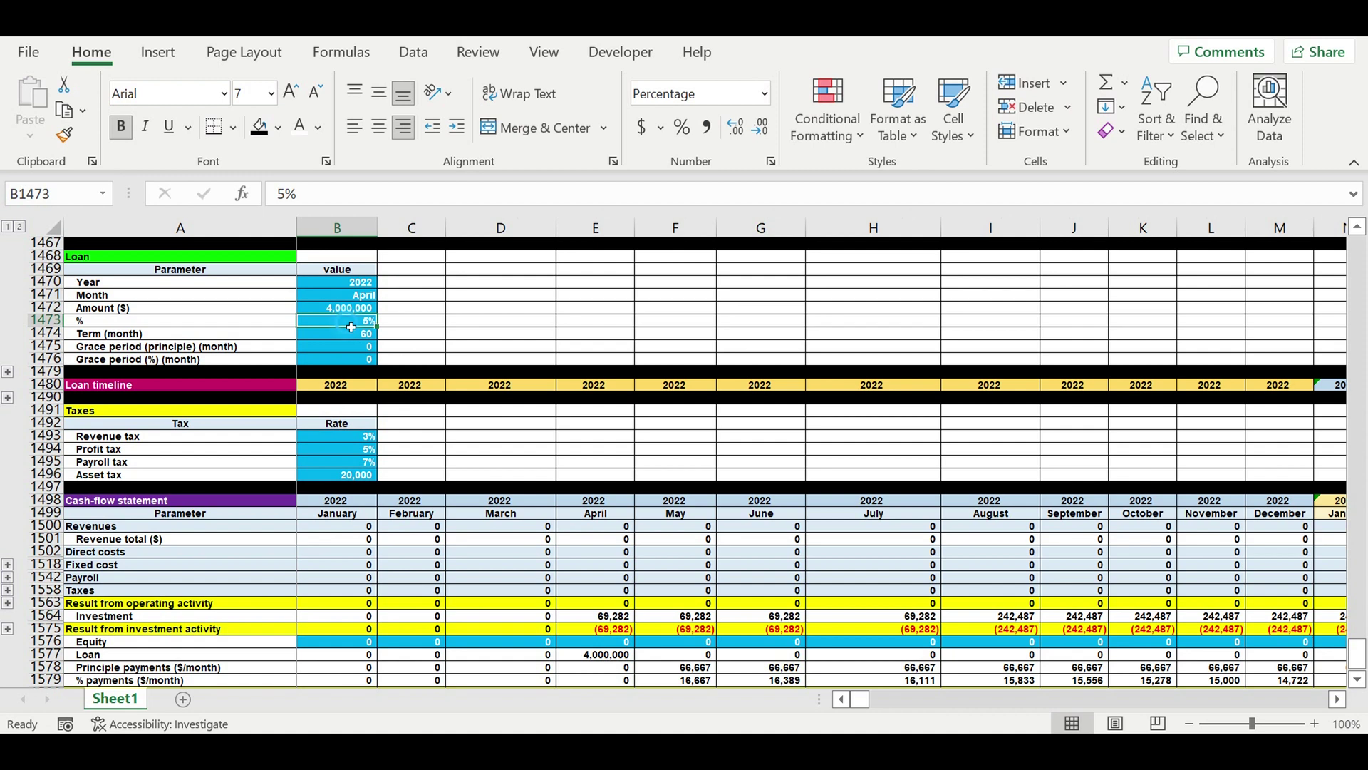
Check the loan's term and grace periods, and its April 2022 inflow and monthly payments in the cash-flow statement.
click(350, 338)
drag(350, 352, 353, 361)
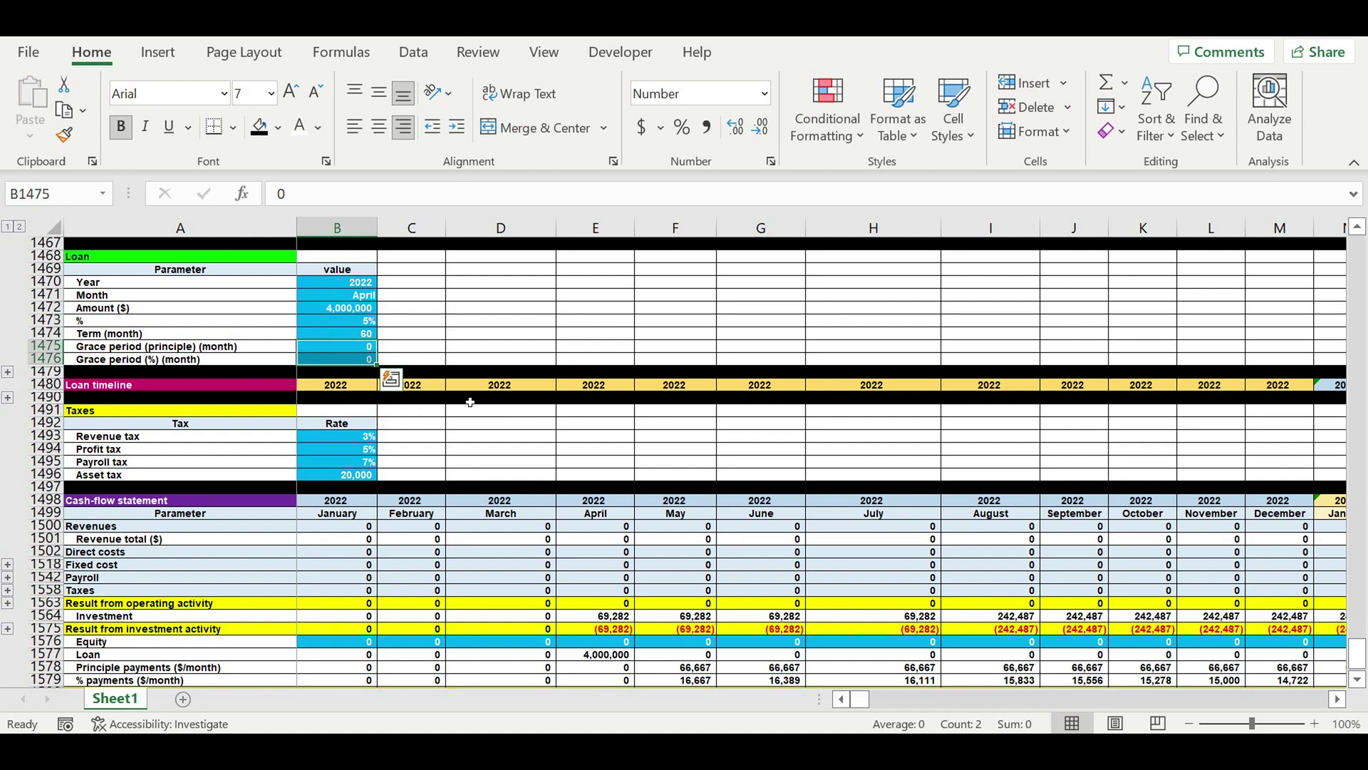
scroll(710, 564, down, 2)
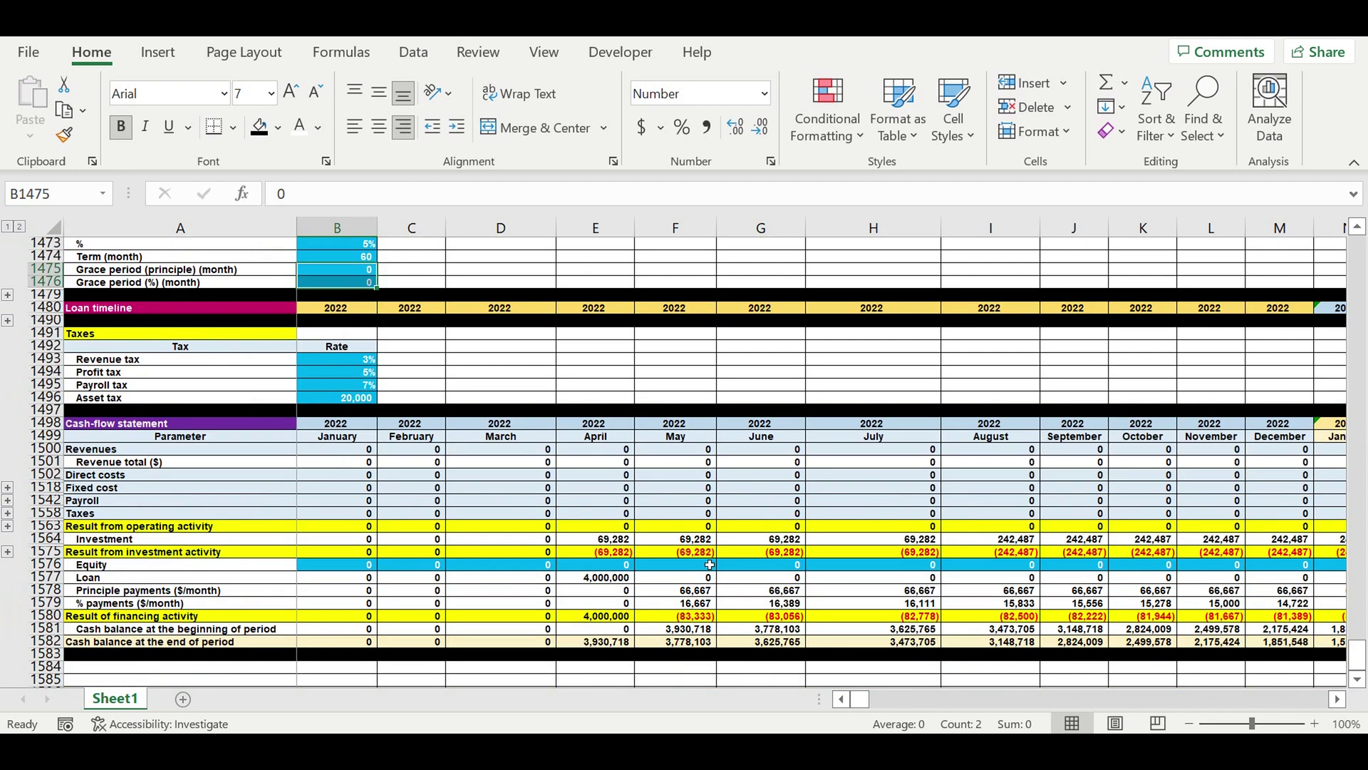
scroll(710, 564, down, 1)
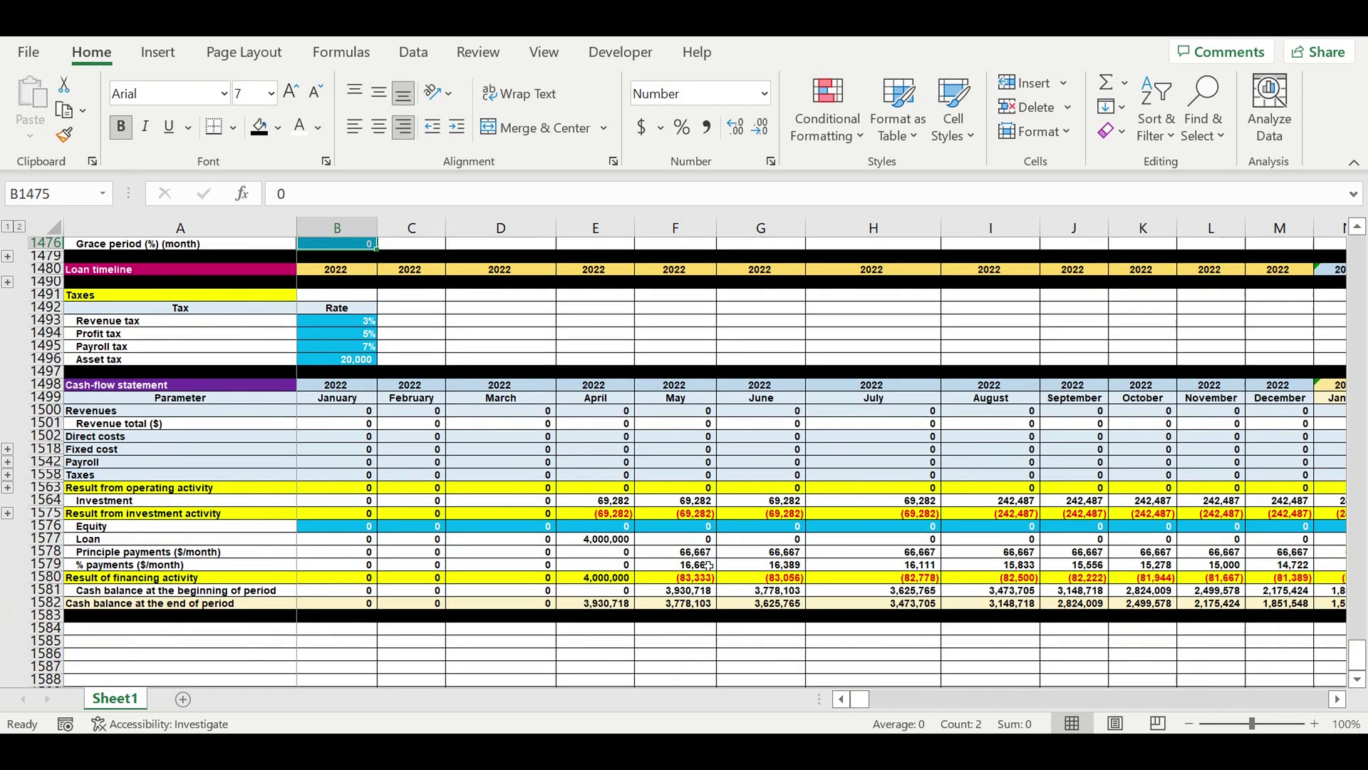
click(609, 540)
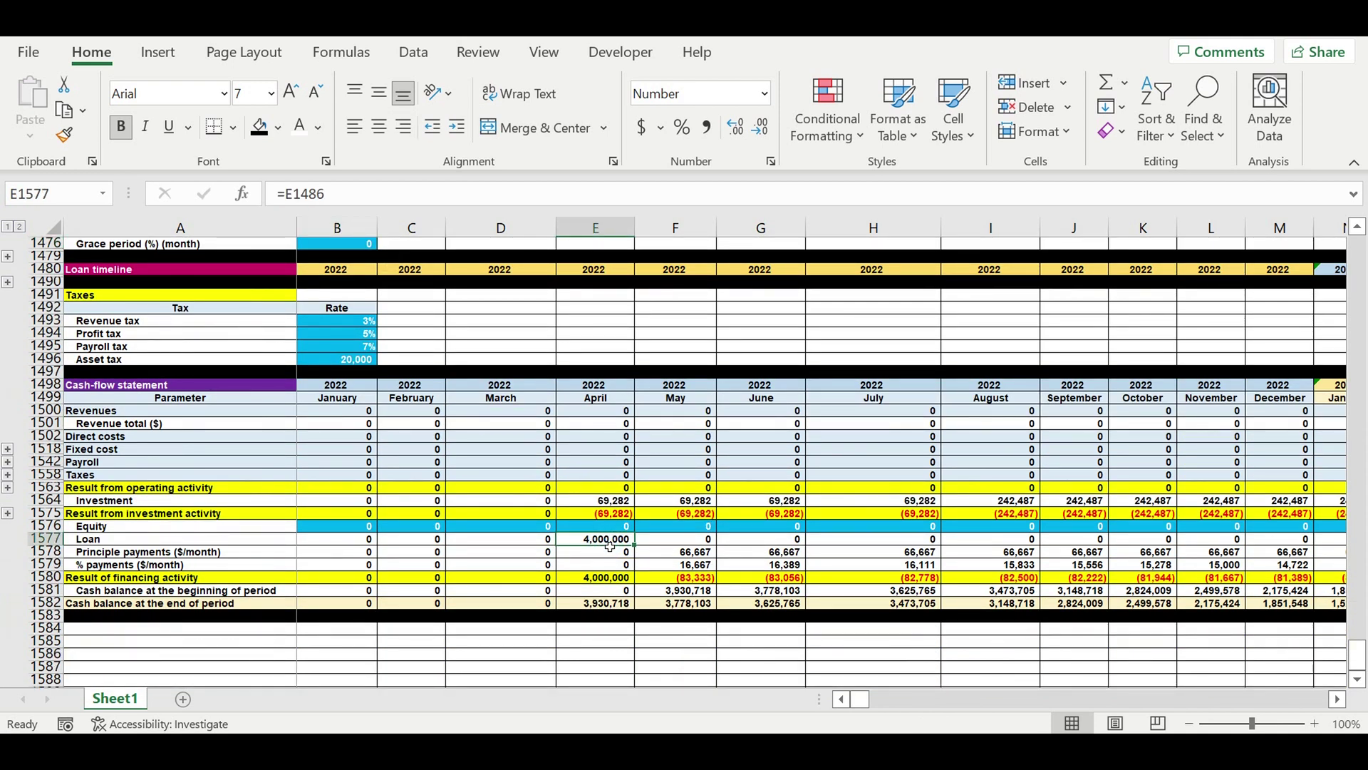
drag(682, 553, 1330, 568)
Examine the end-of-period cash balances from April 2022 through December 2024 to find where they turn negative.
drag(605, 608, 1318, 606)
click(1083, 665)
drag(672, 604, 1334, 606)
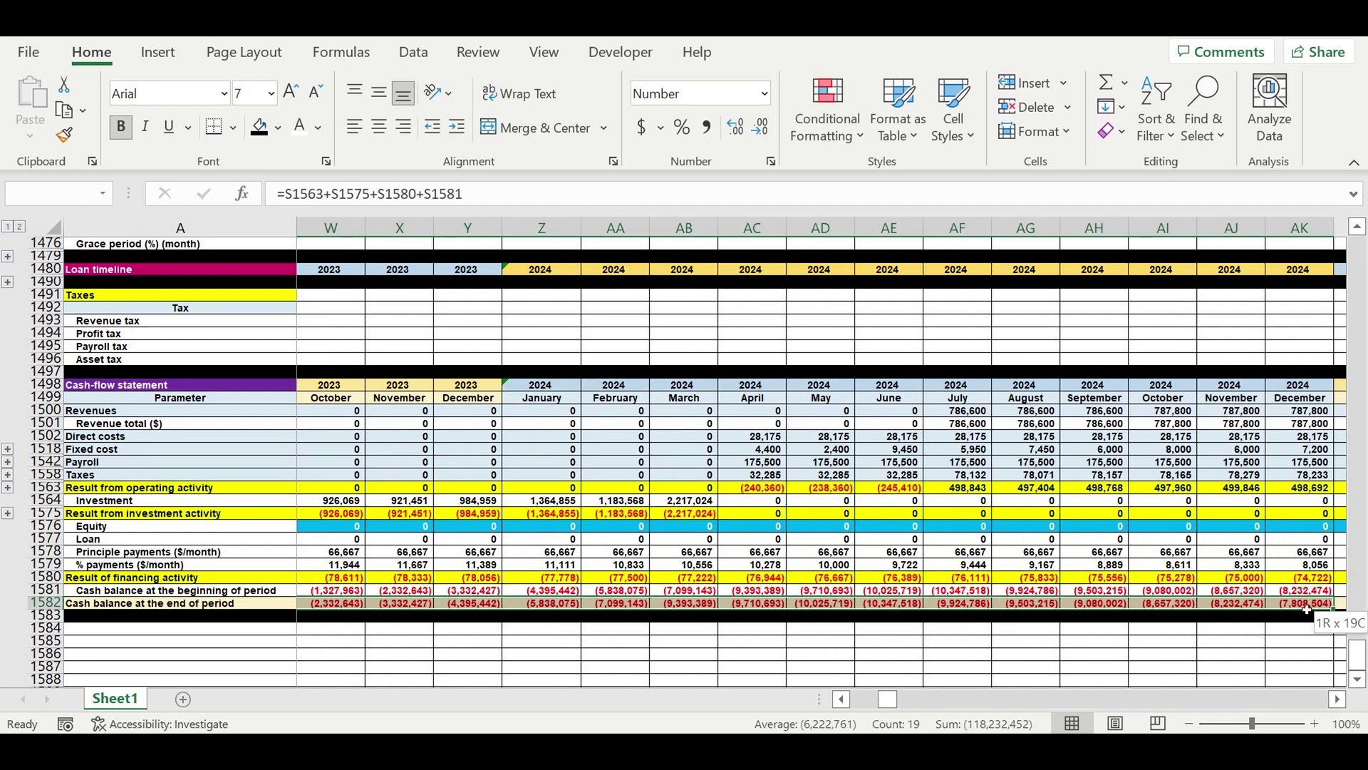
click(911, 656)
Set the June 2023 equity amount to 86,000 in the cash-flow statement.
scroll(908, 659, right, 1)
drag(866, 707, 881, 707)
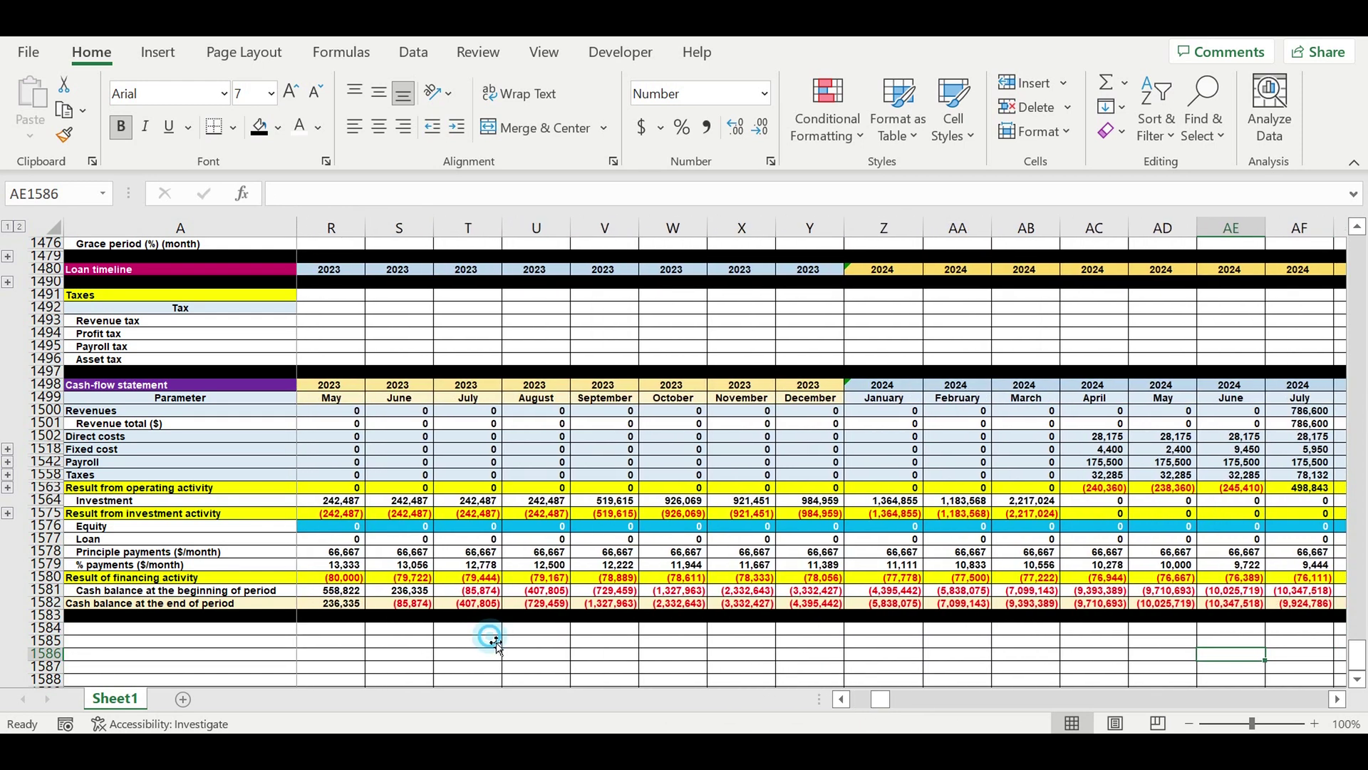
click(487, 641)
click(411, 532)
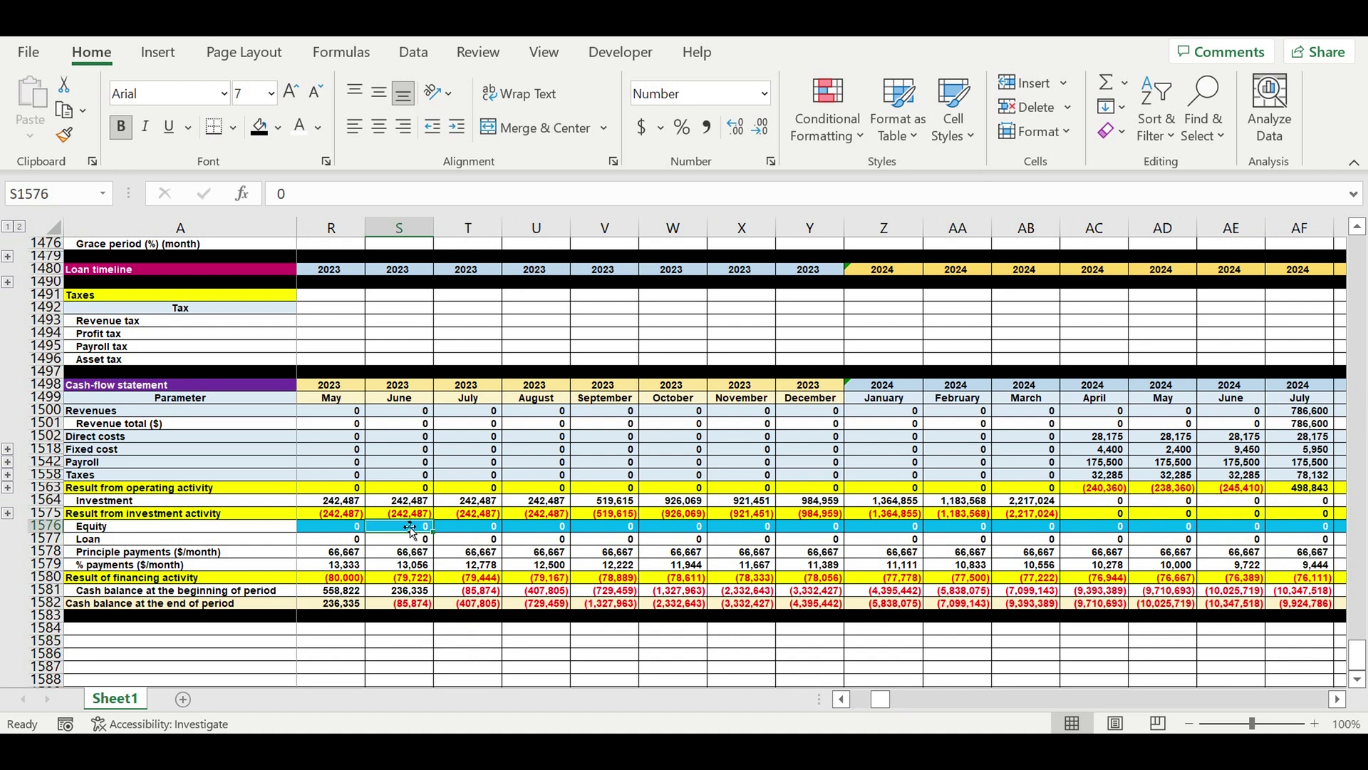
text(86)
key(Return)
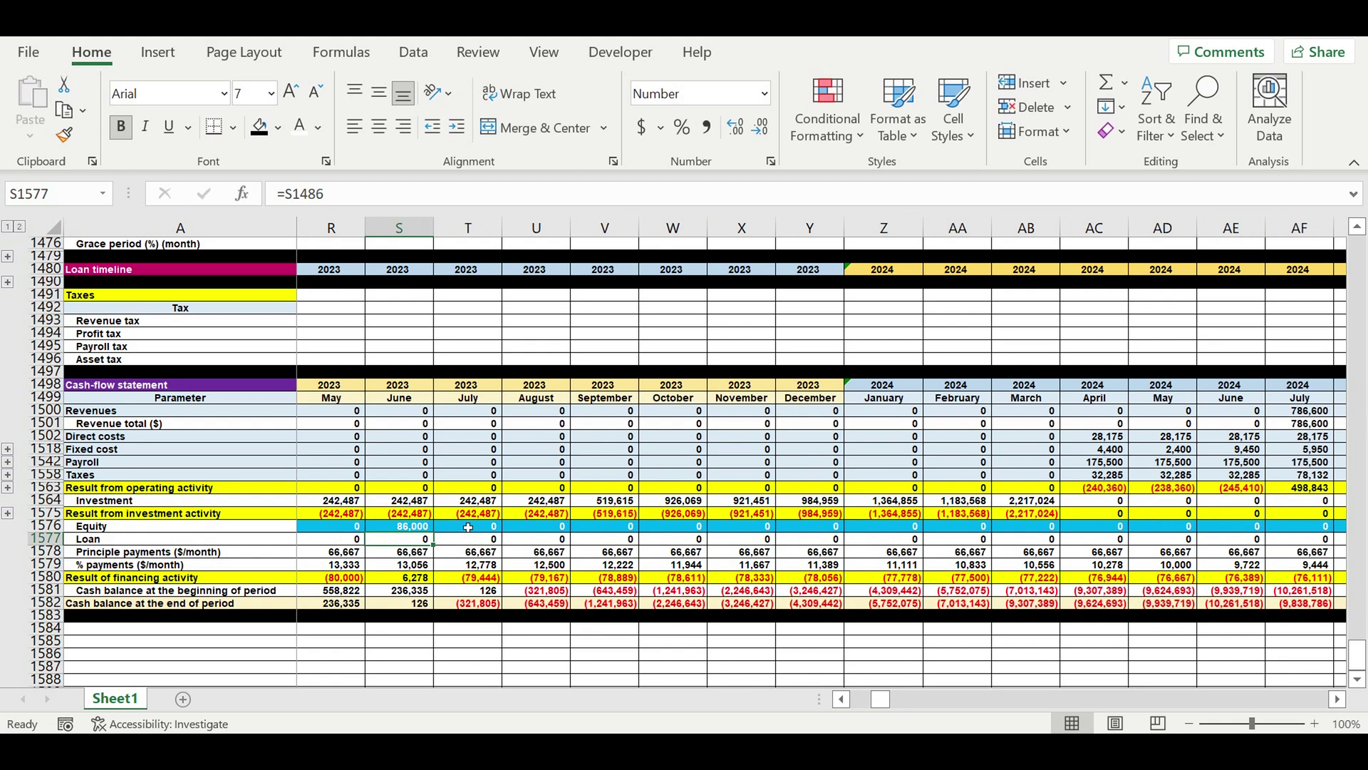
Set the July 2023 equity amount to 10,300,000, sized against June 2024's end-of-period cash balance.
click(468, 526)
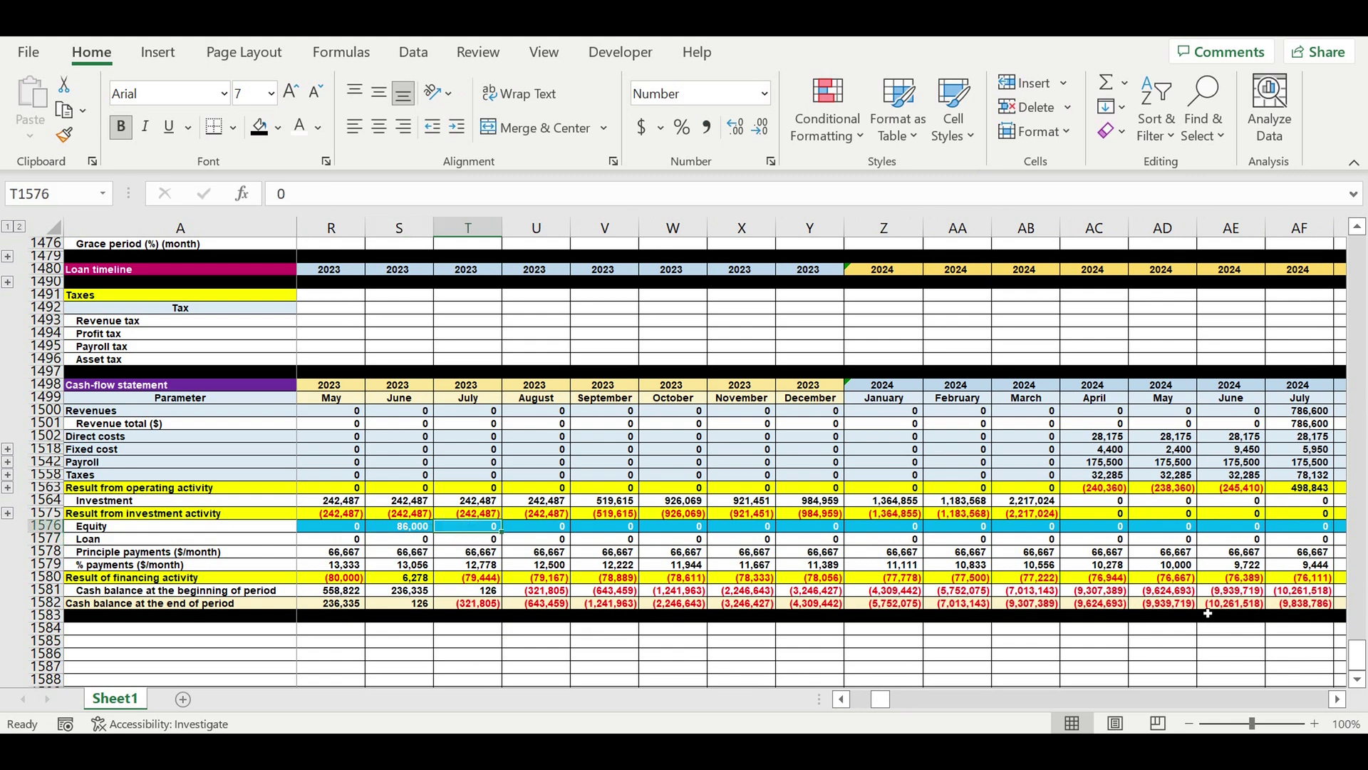
click(1246, 604)
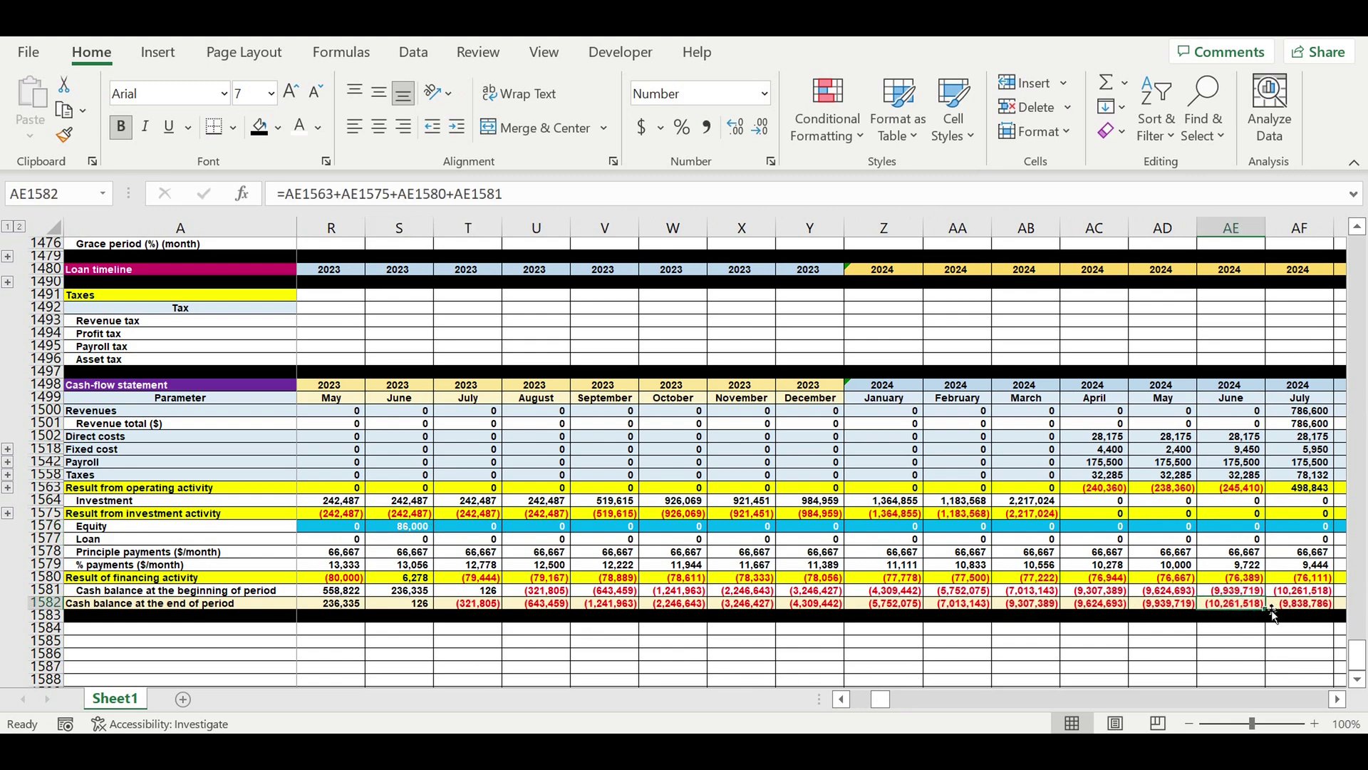
click(458, 526)
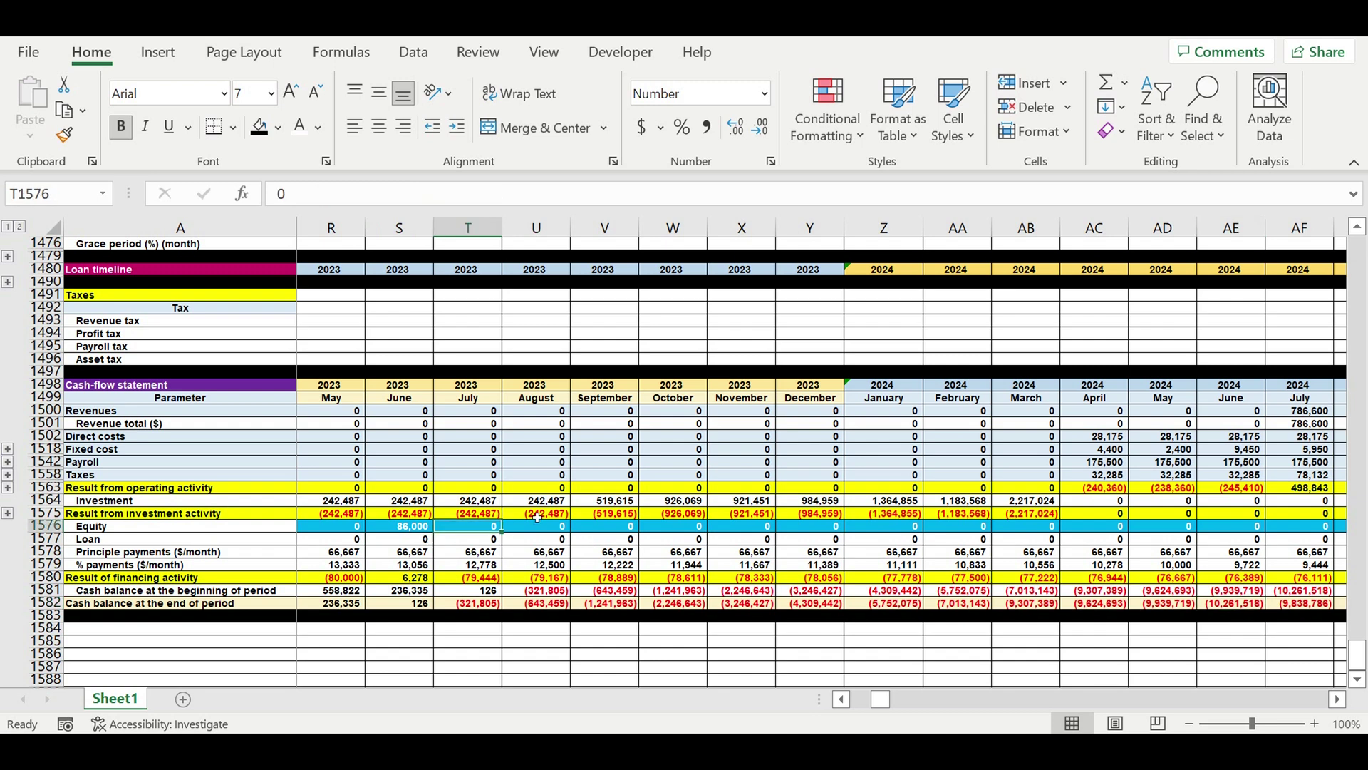
text(10300000)
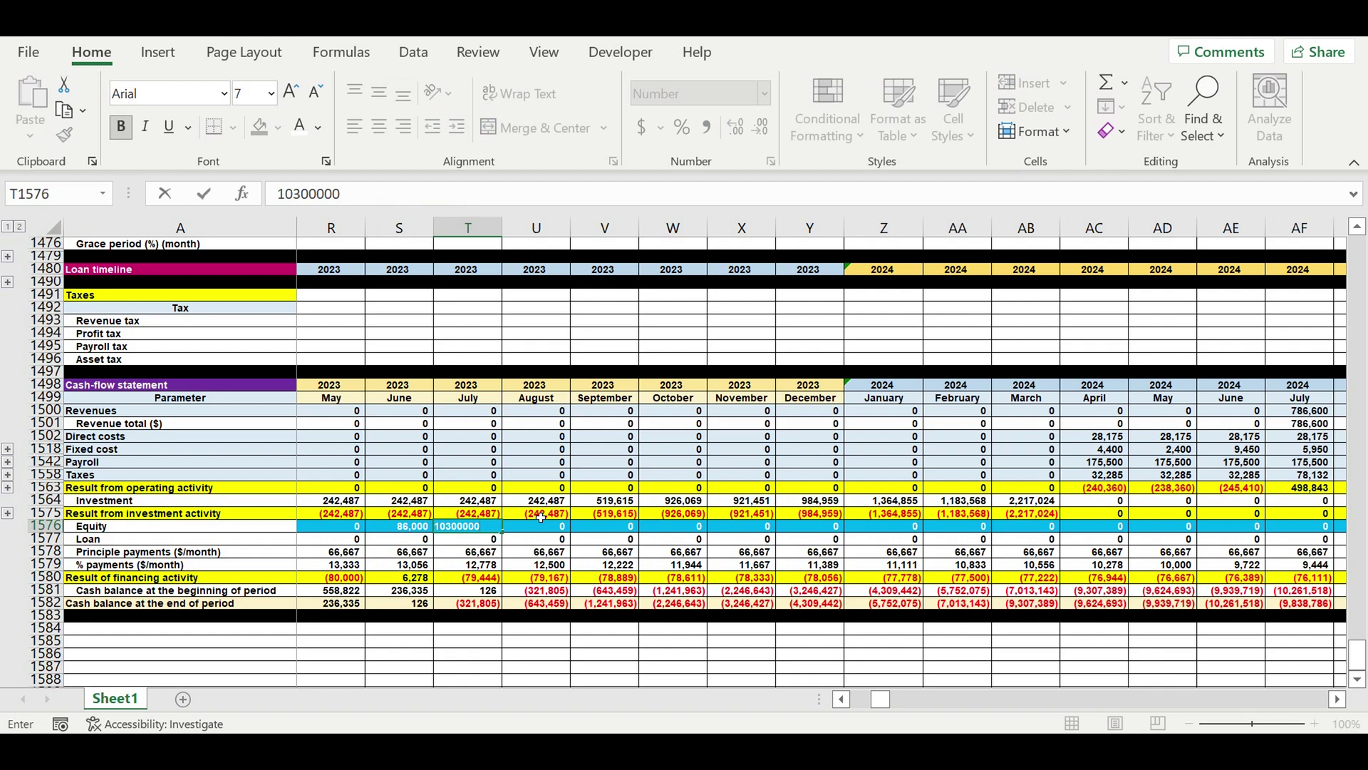
key(Return)
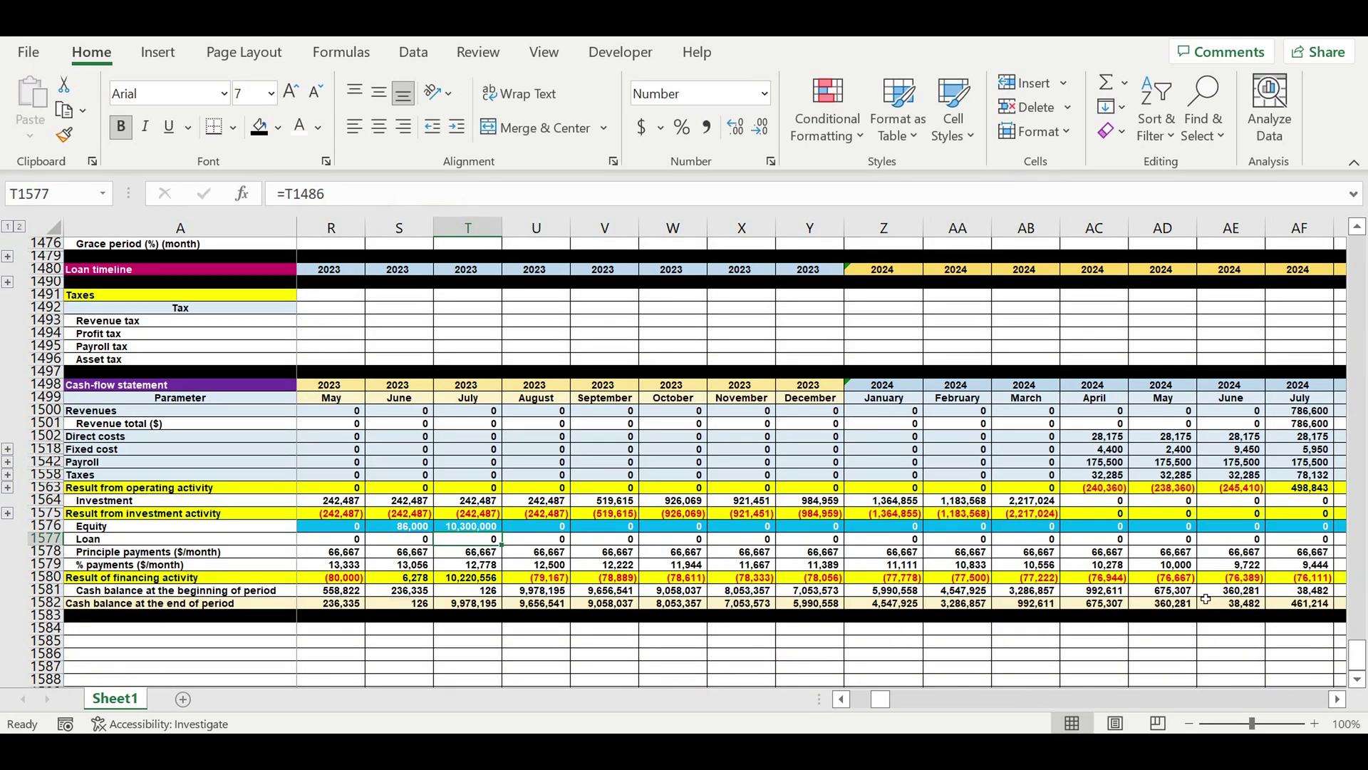
Check the end-of-period cash balances around June 2024 and back through 2022 and 2023.
click(1227, 604)
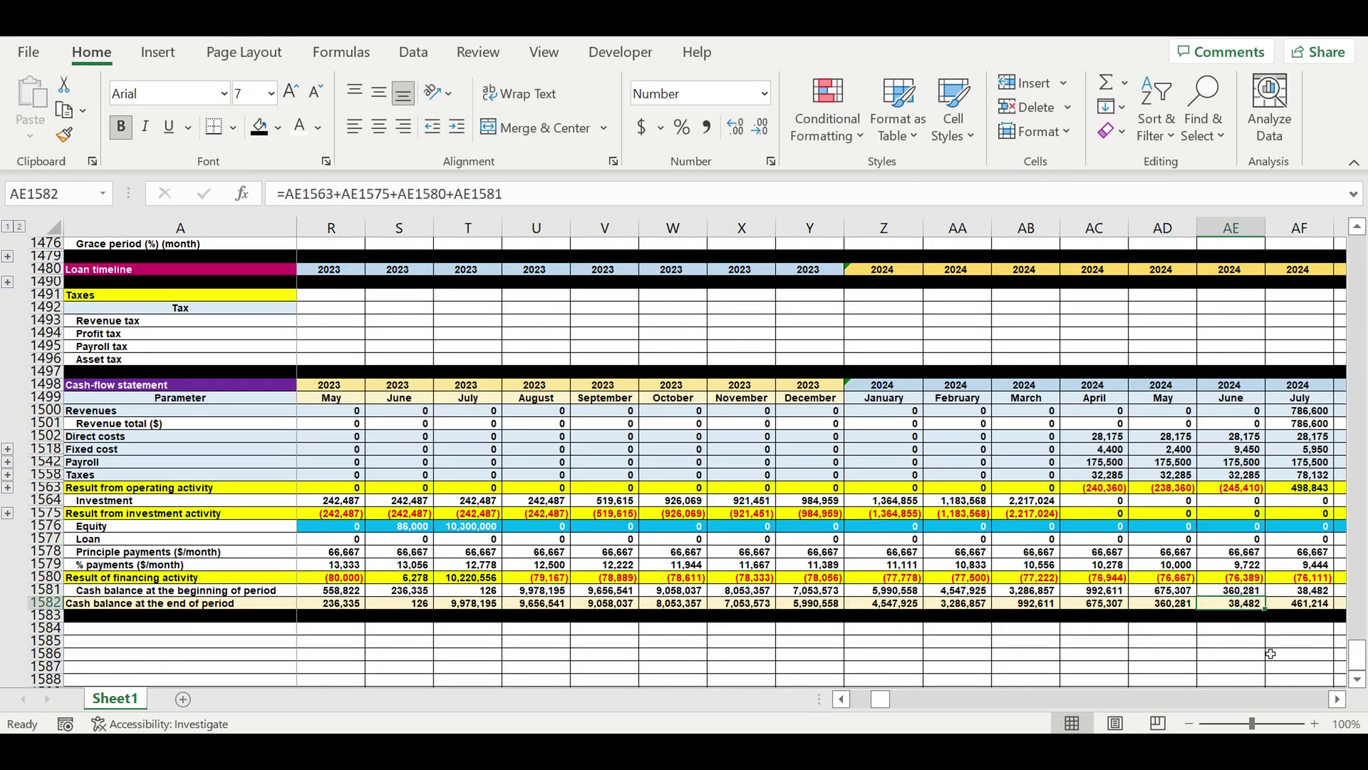
click(1337, 700)
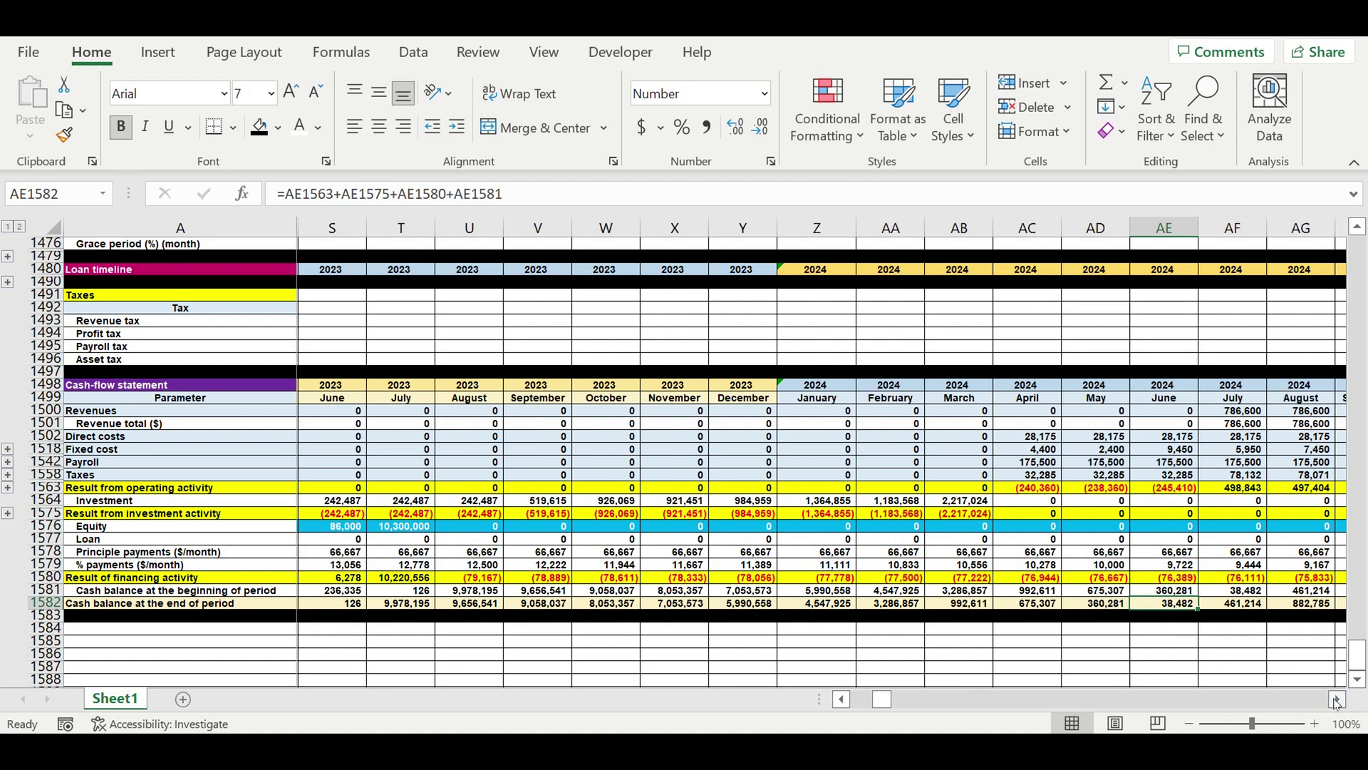
click(1337, 700)
click(1338, 700)
click(1337, 699)
click(1337, 700)
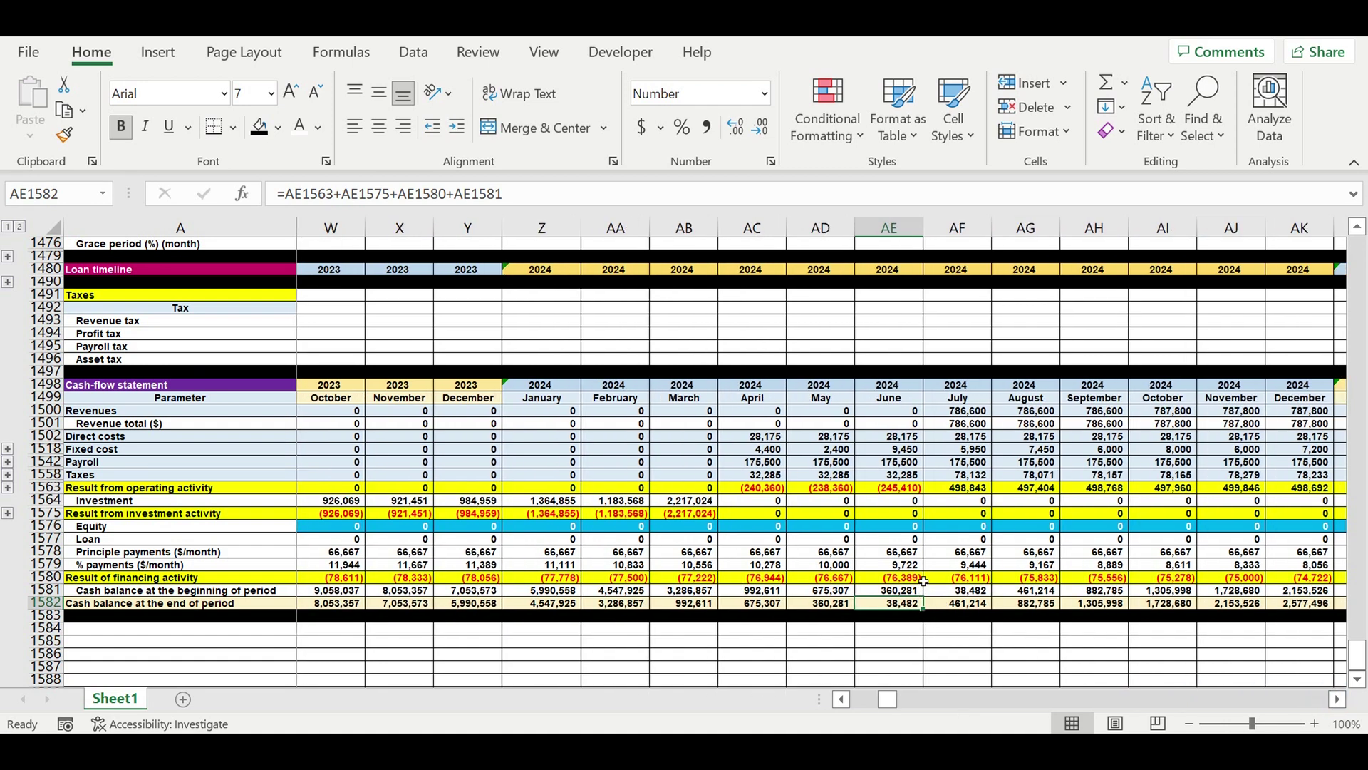
drag(888, 699, 866, 700)
scroll(633, 536, right, 1)
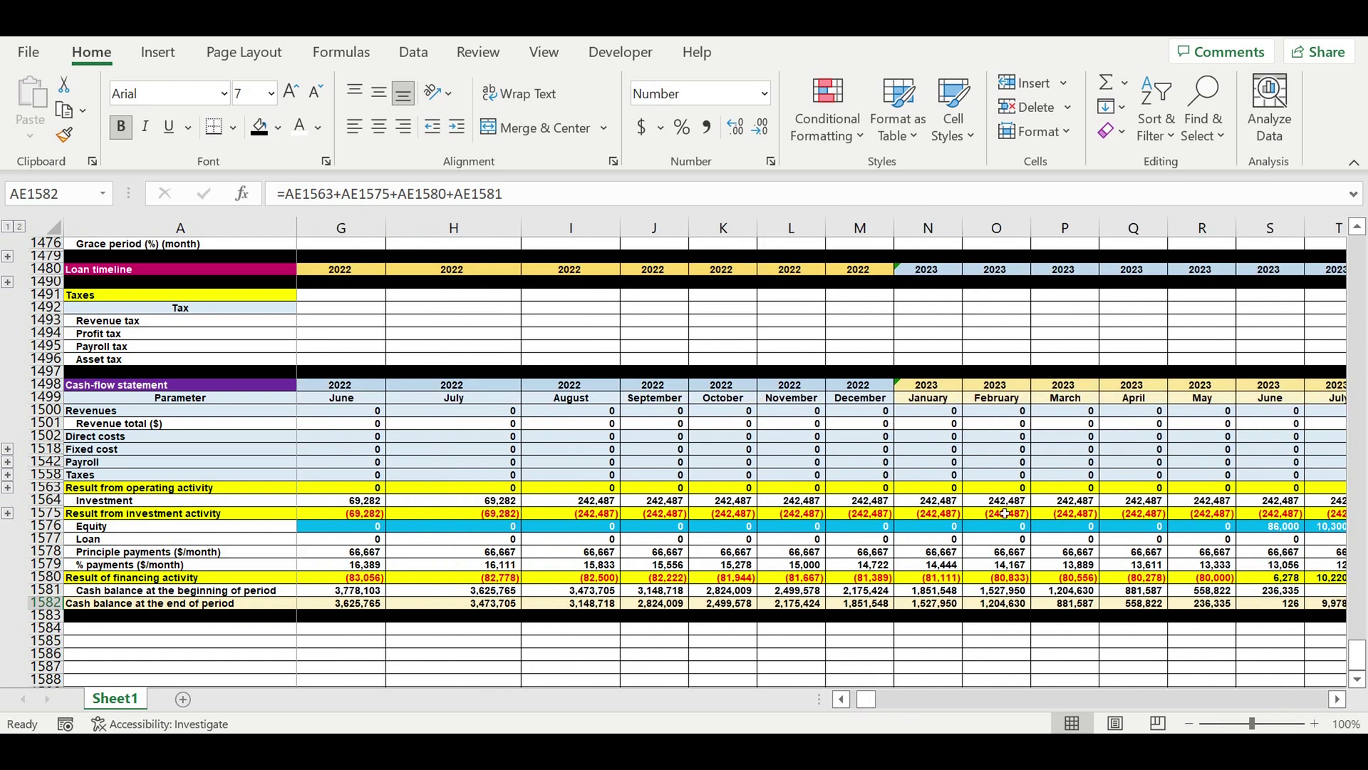
click(1335, 700)
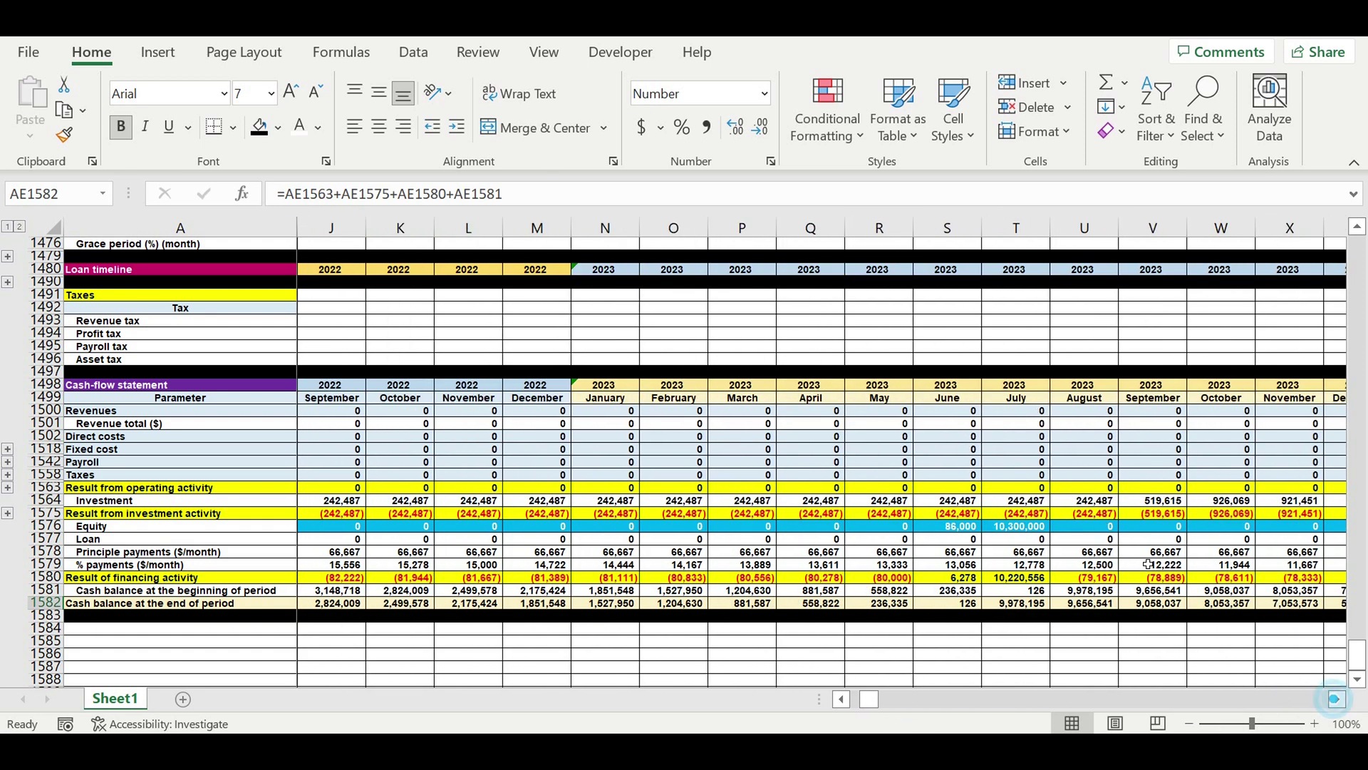
click(1034, 531)
click(388, 190)
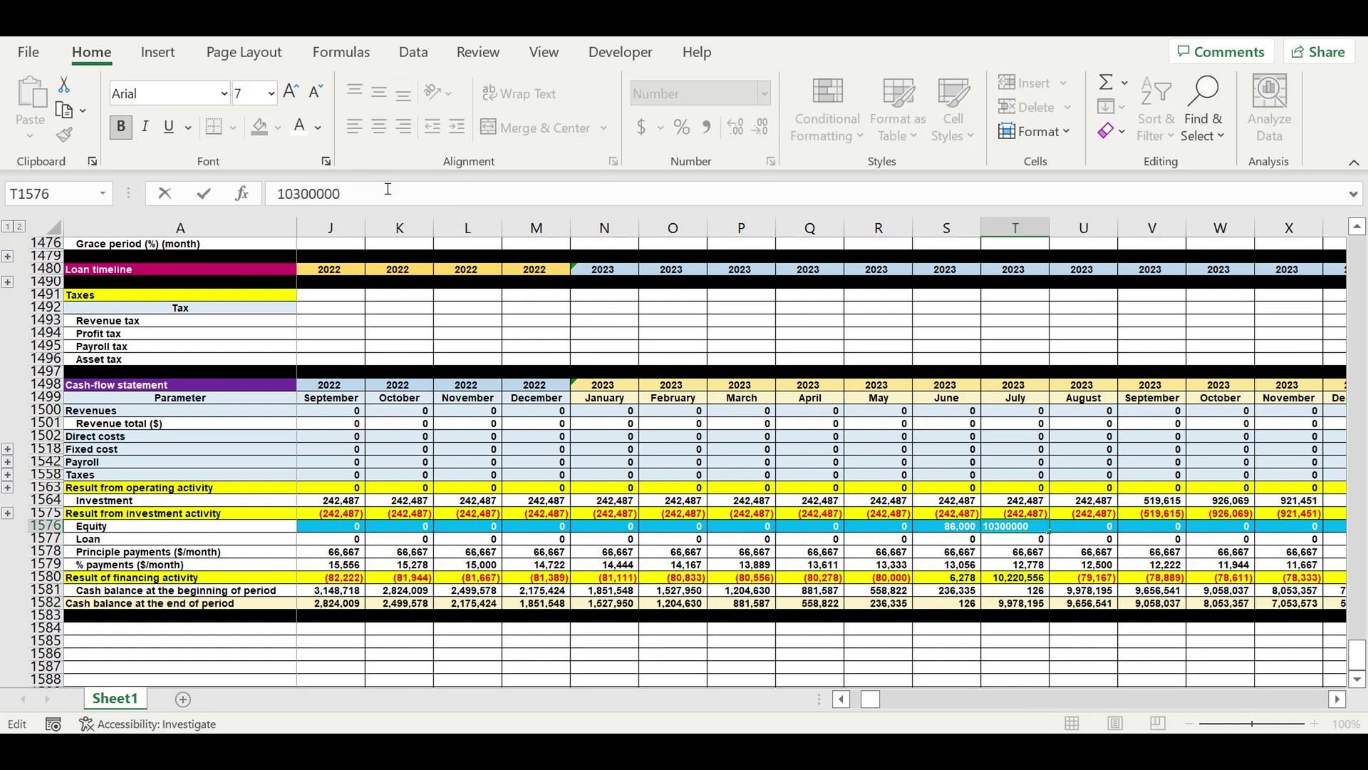
text(-3800)
click(275, 194)
text(=)
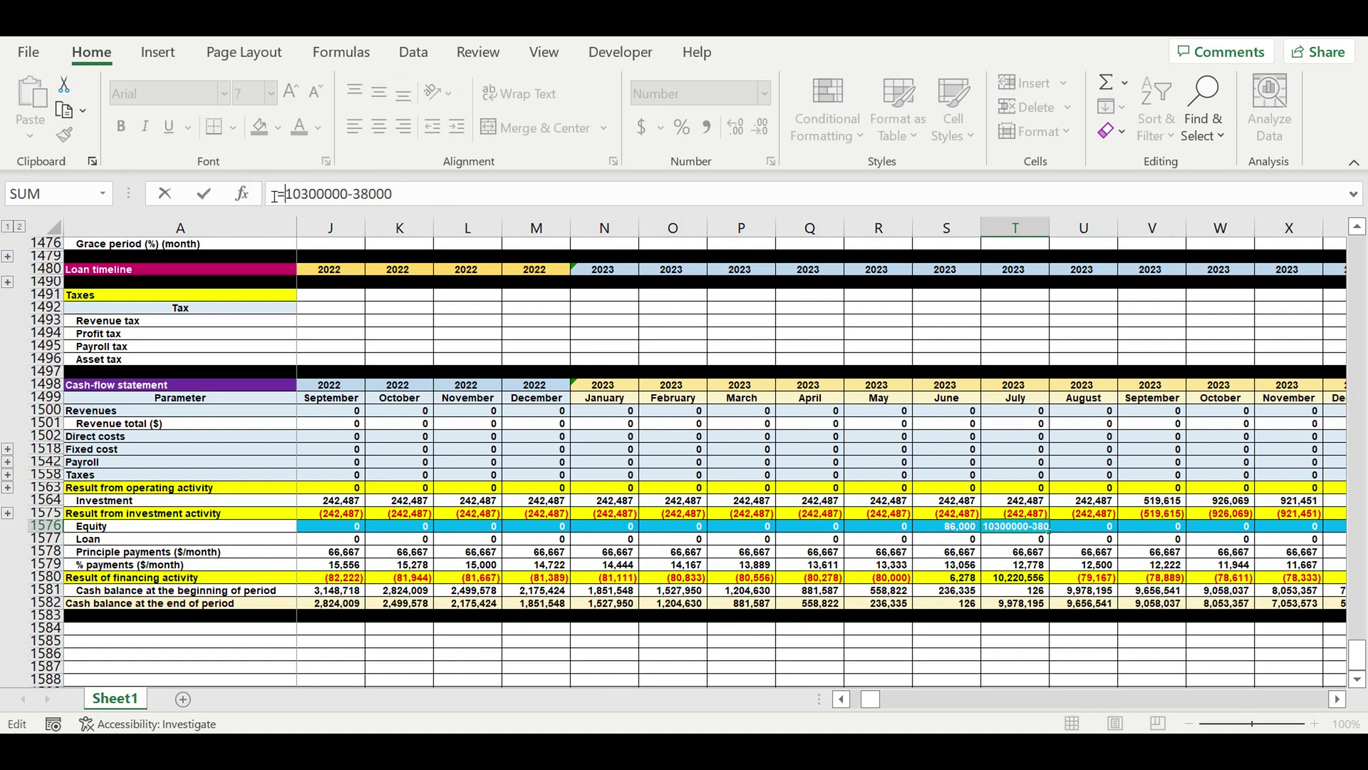
key(Return)
Review the end-of-period cash balances from July 2023 through August 2026 for any remaining shortfall.
click(1026, 603)
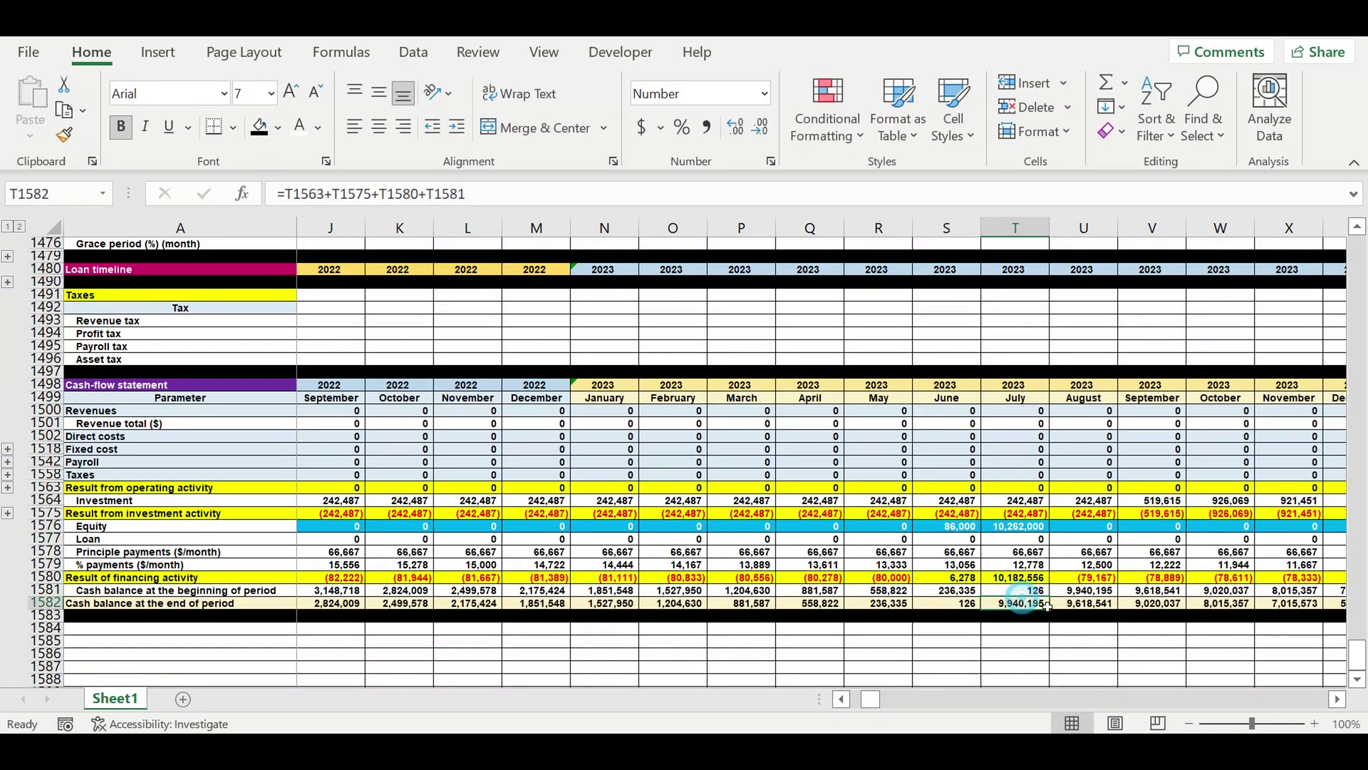
click(1339, 699)
click(1340, 699)
click(1339, 699)
click(1340, 699)
click(1339, 699)
click(1337, 700)
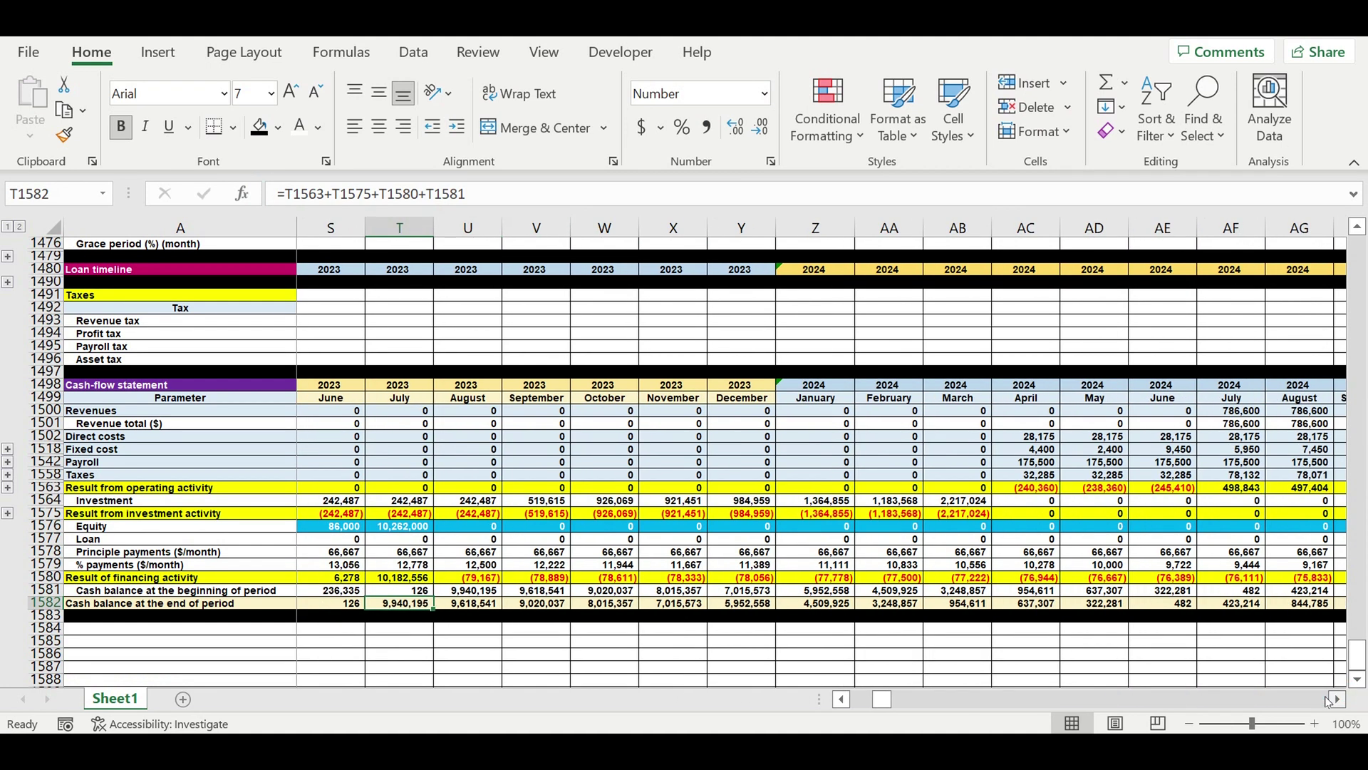
click(1171, 604)
mouse_move(1244, 607)
mouse_down()
mouse_move(1365, 605)
mouse_move(1240, 604)
mouse_up()
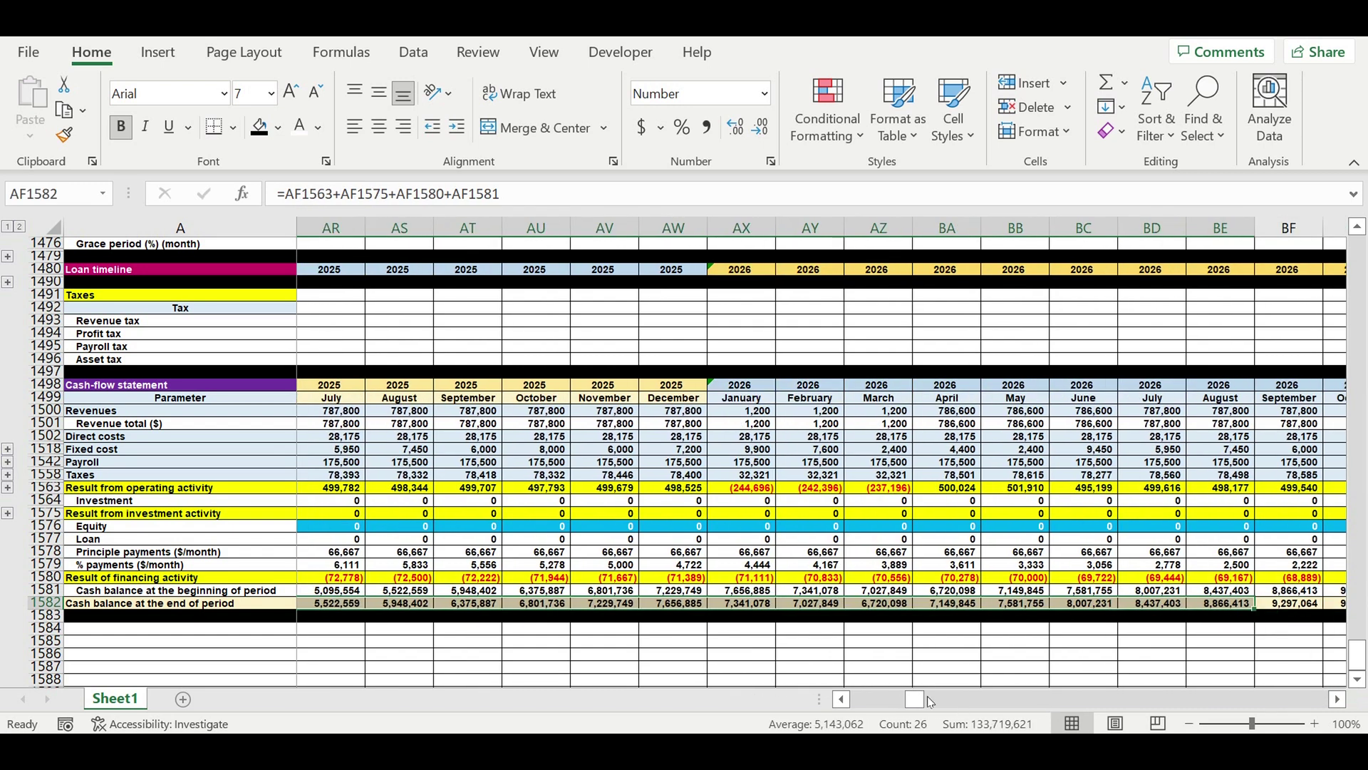
Inspect the Equity and Loan row totals in DR1576 and DR1577.
drag(914, 699, 1017, 706)
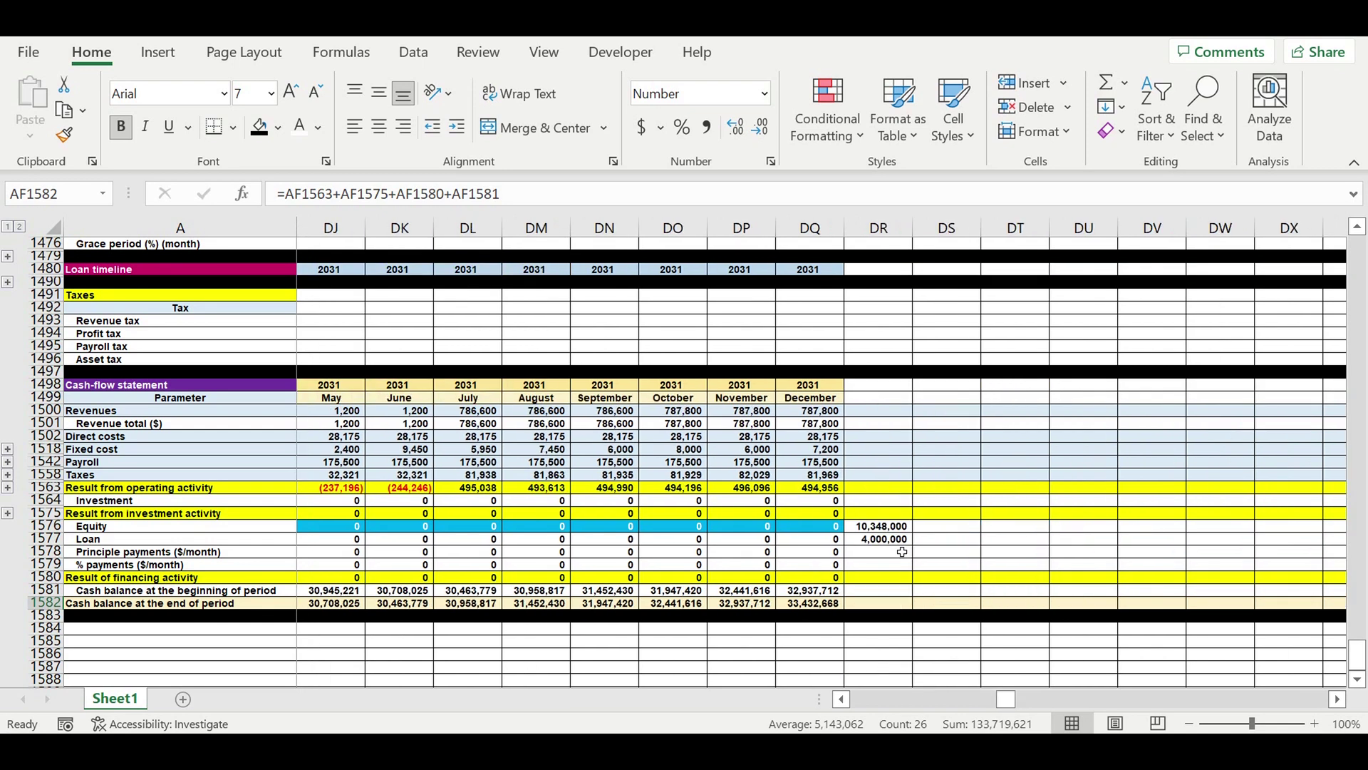
click(876, 528)
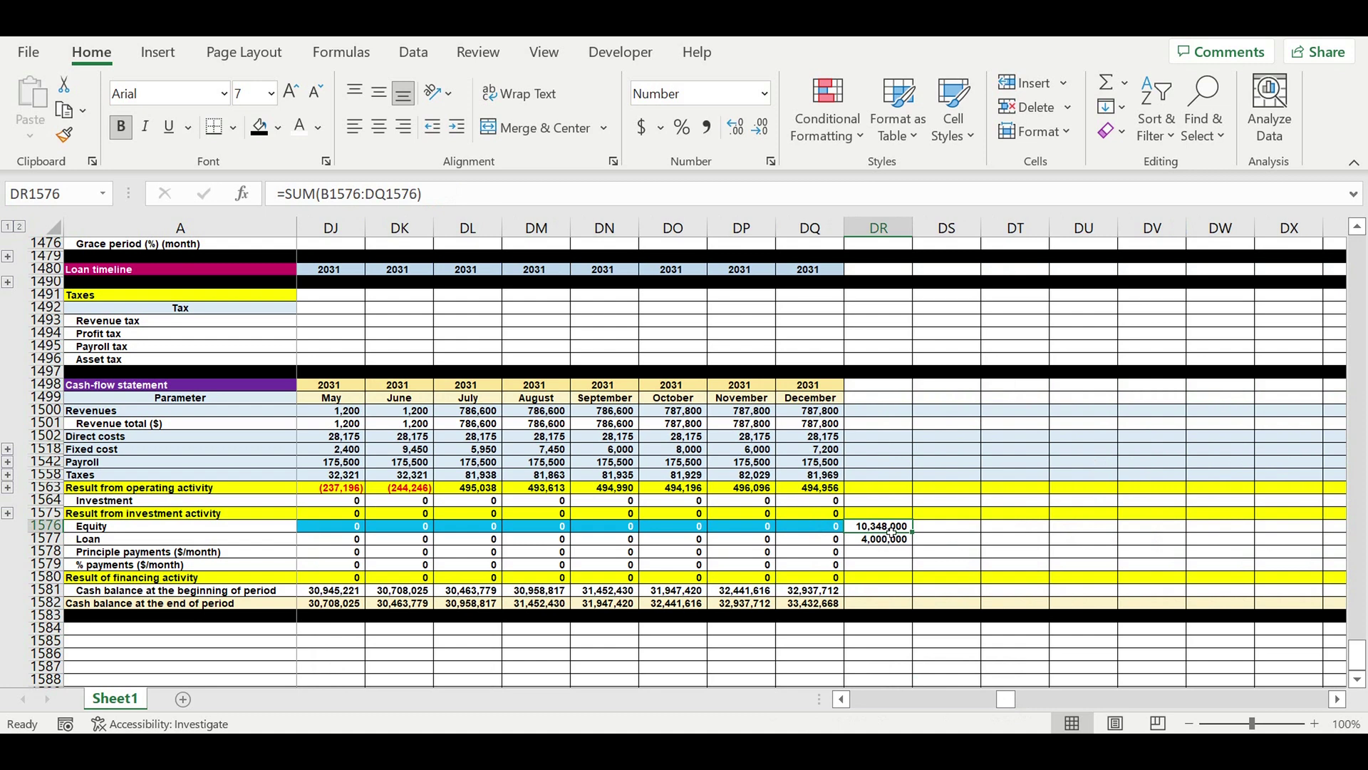
click(883, 543)
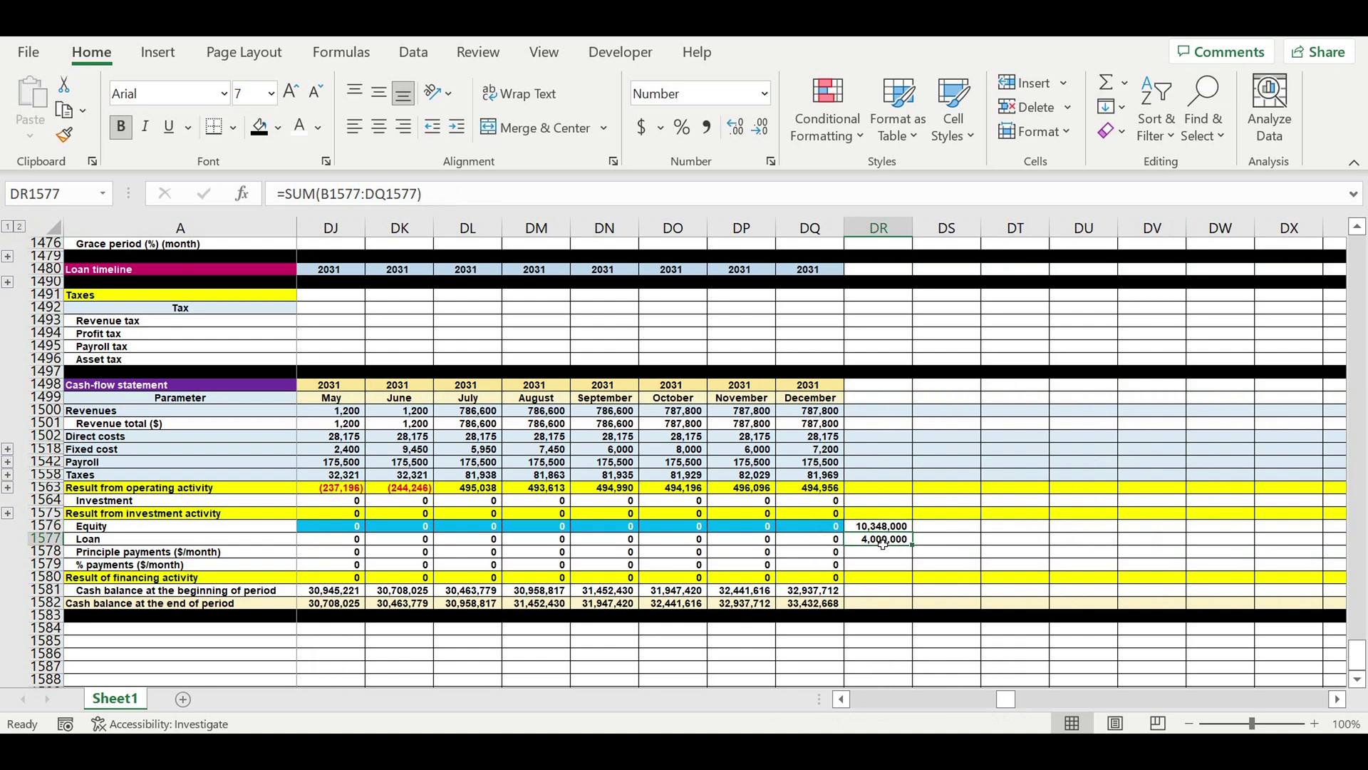
Enter the labels Financing, Equity, Loan and Total financing in cells A1584 to A1587 below the cash-flow statement.
drag(1001, 702, 799, 701)
scroll(289, 588, down, 2)
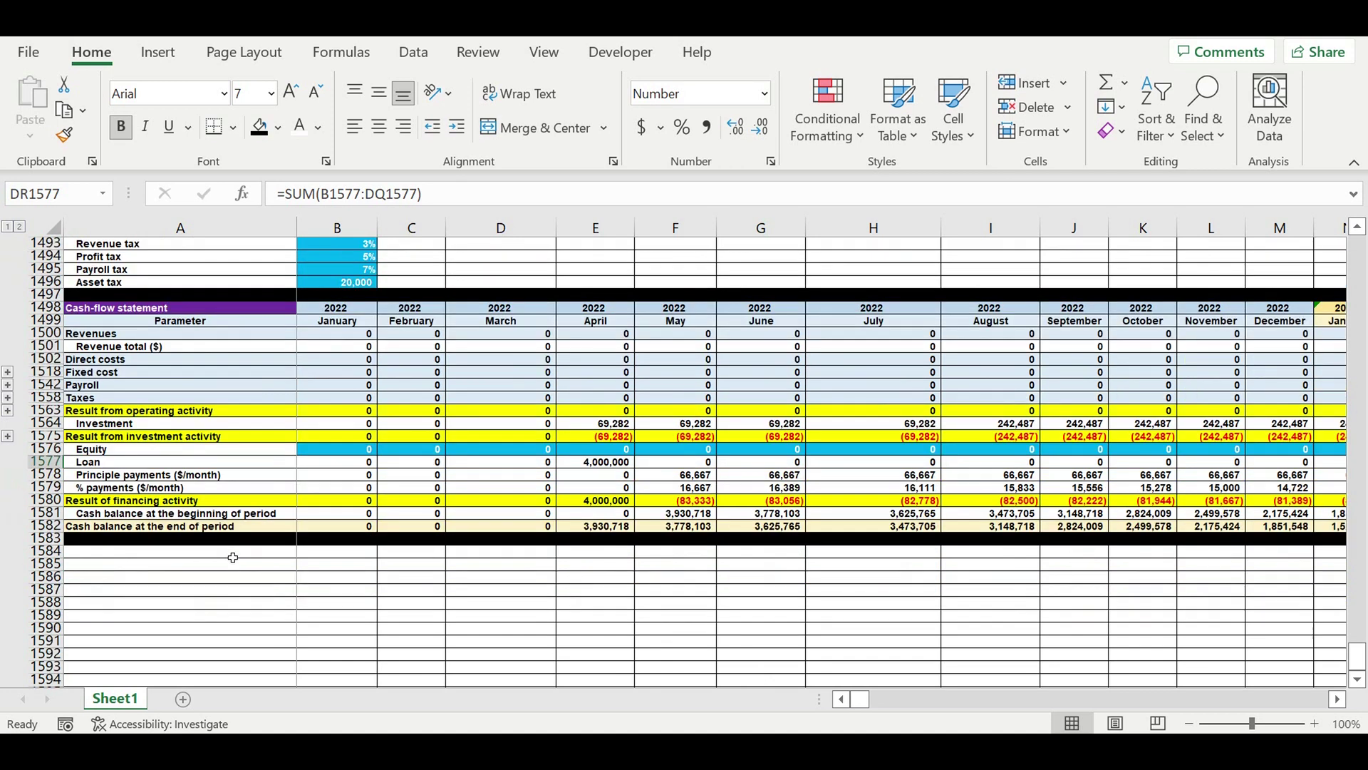
click(233, 557)
text(Financing)
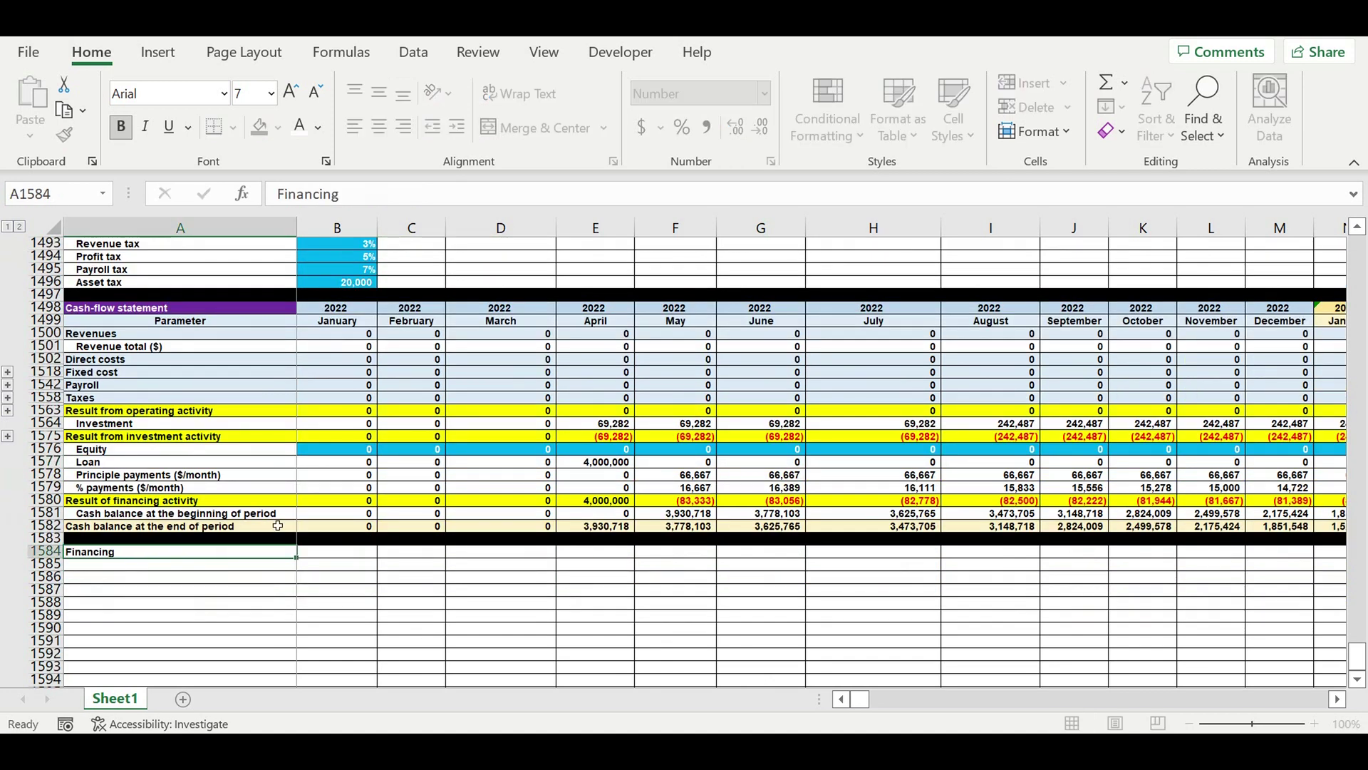
key(Return)
text(Equity)
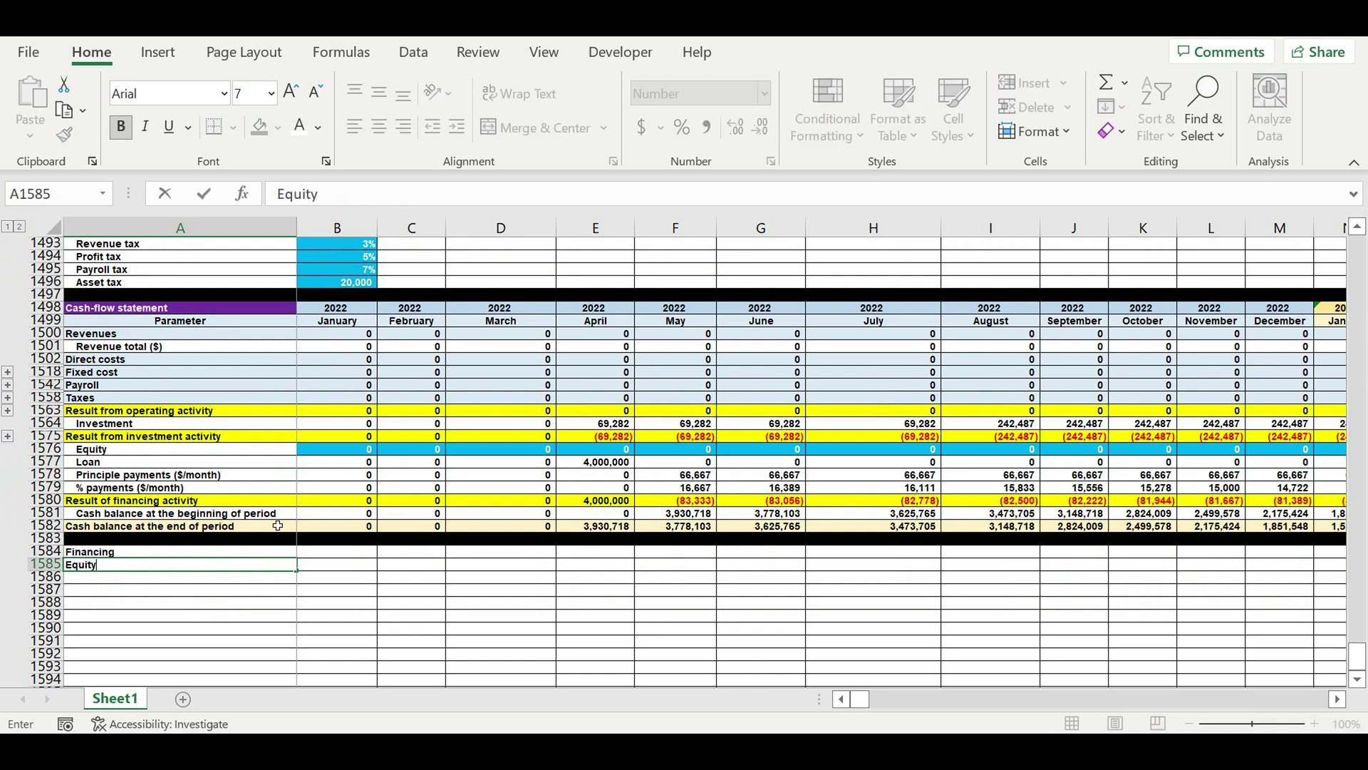
key(Return)
text(Lo)
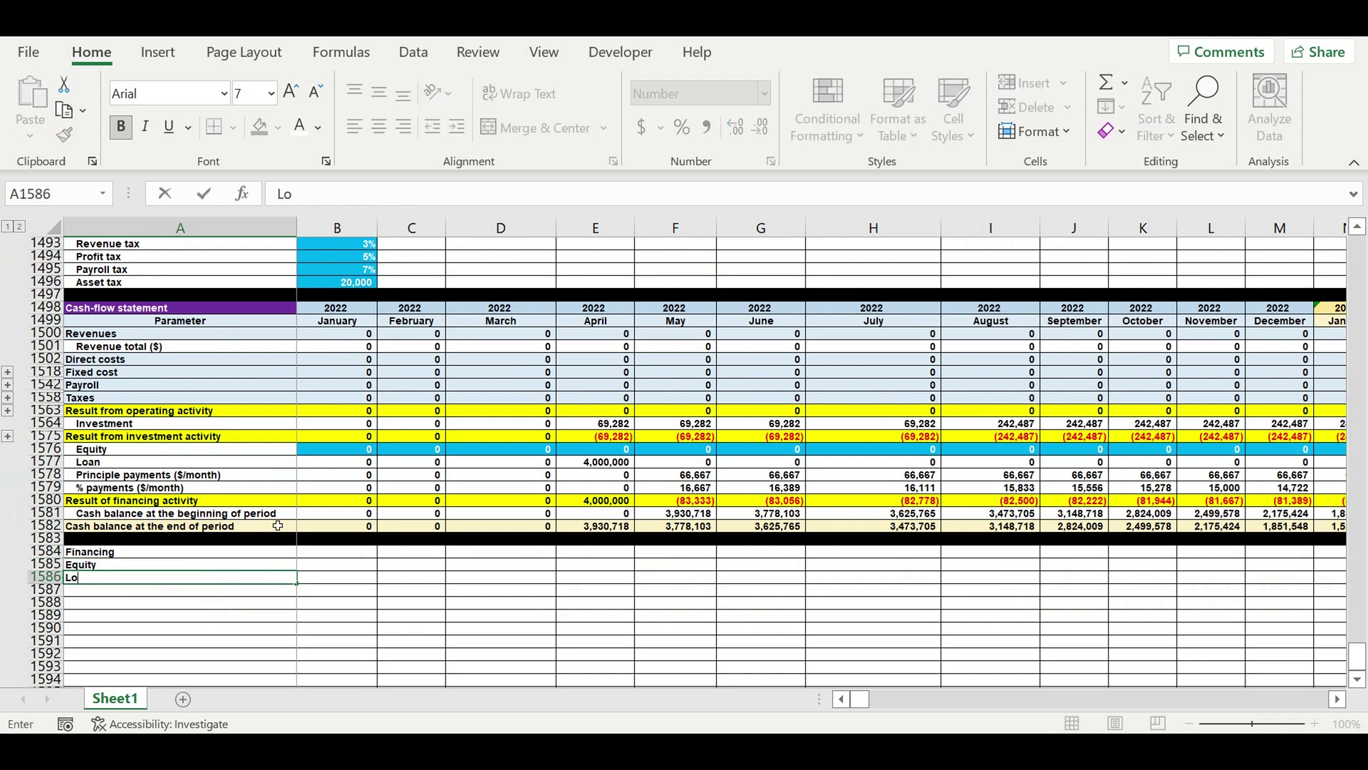
text(T)
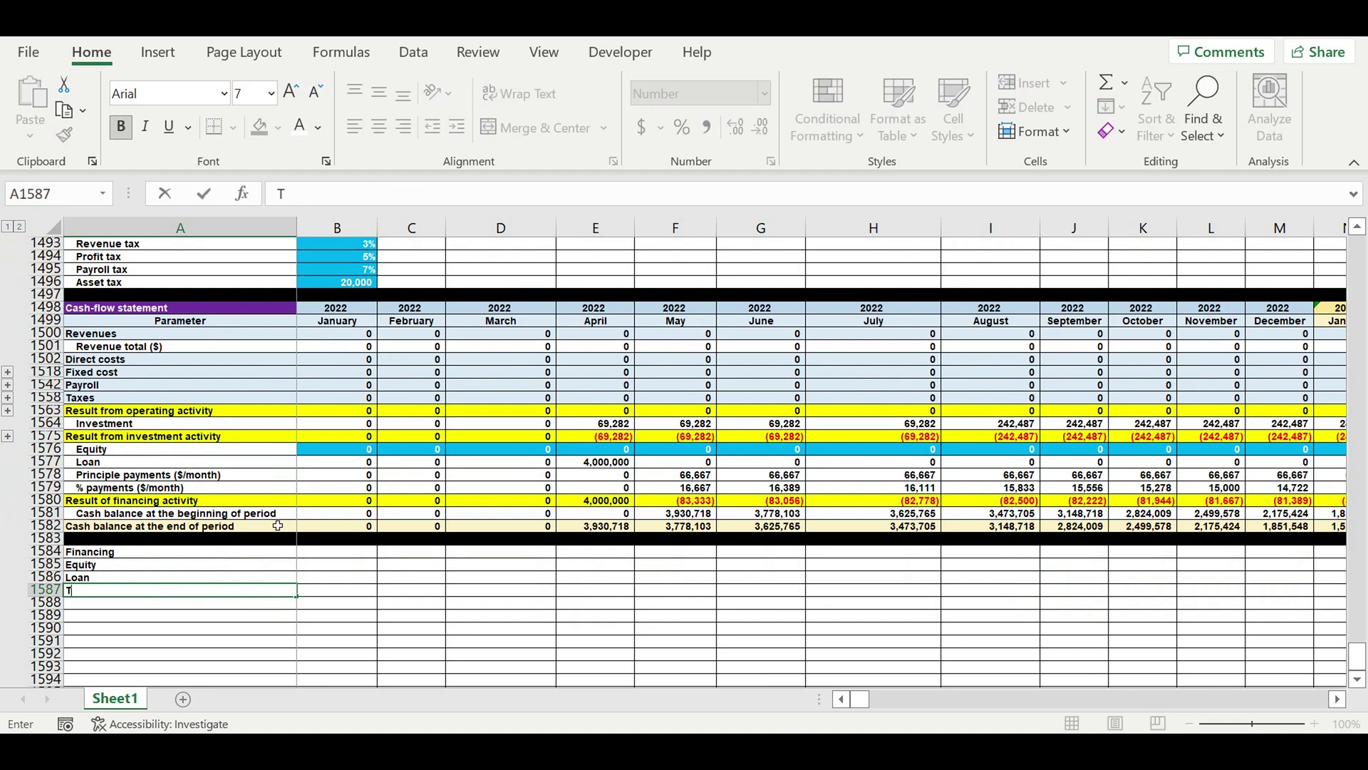
text(otal financing)
key(Return)
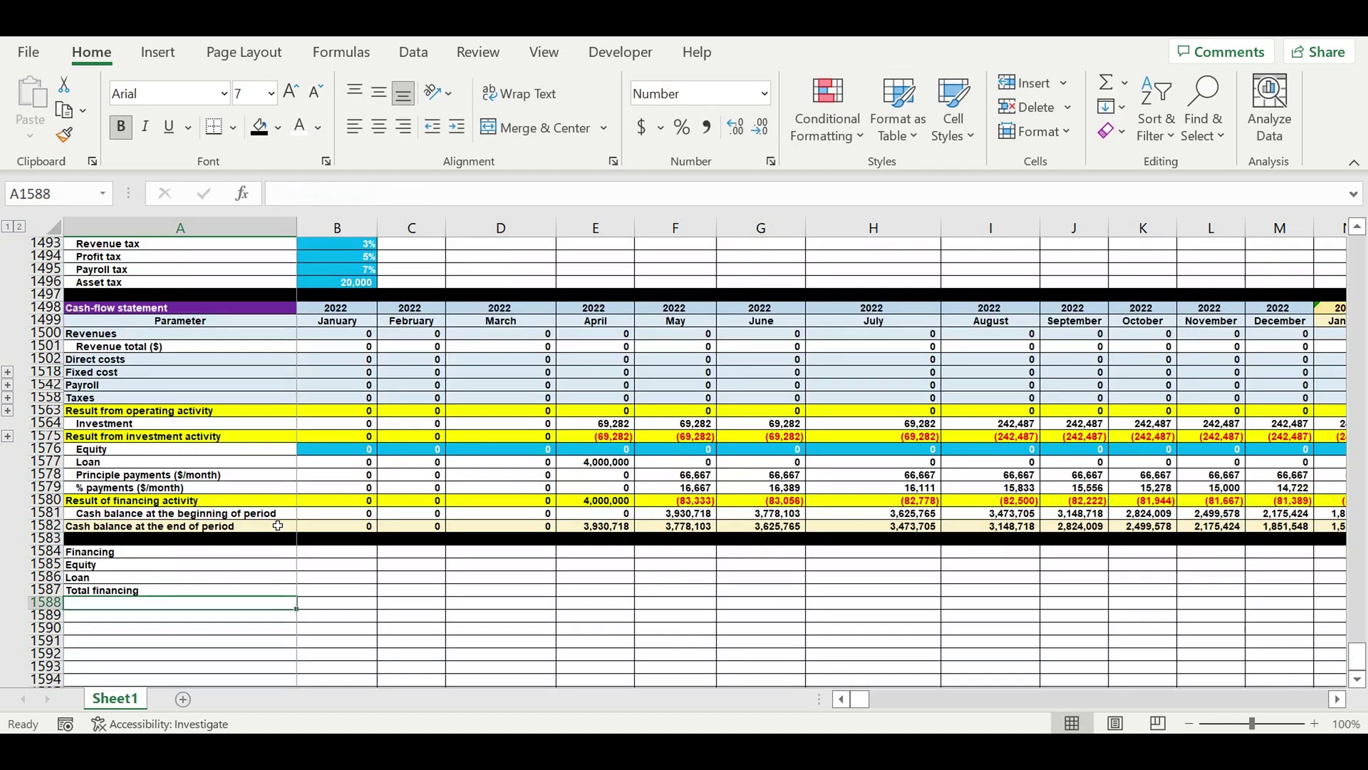
Insert a blank row above the Equity label in the Financing block and select its cell A1585.
click(45, 564)
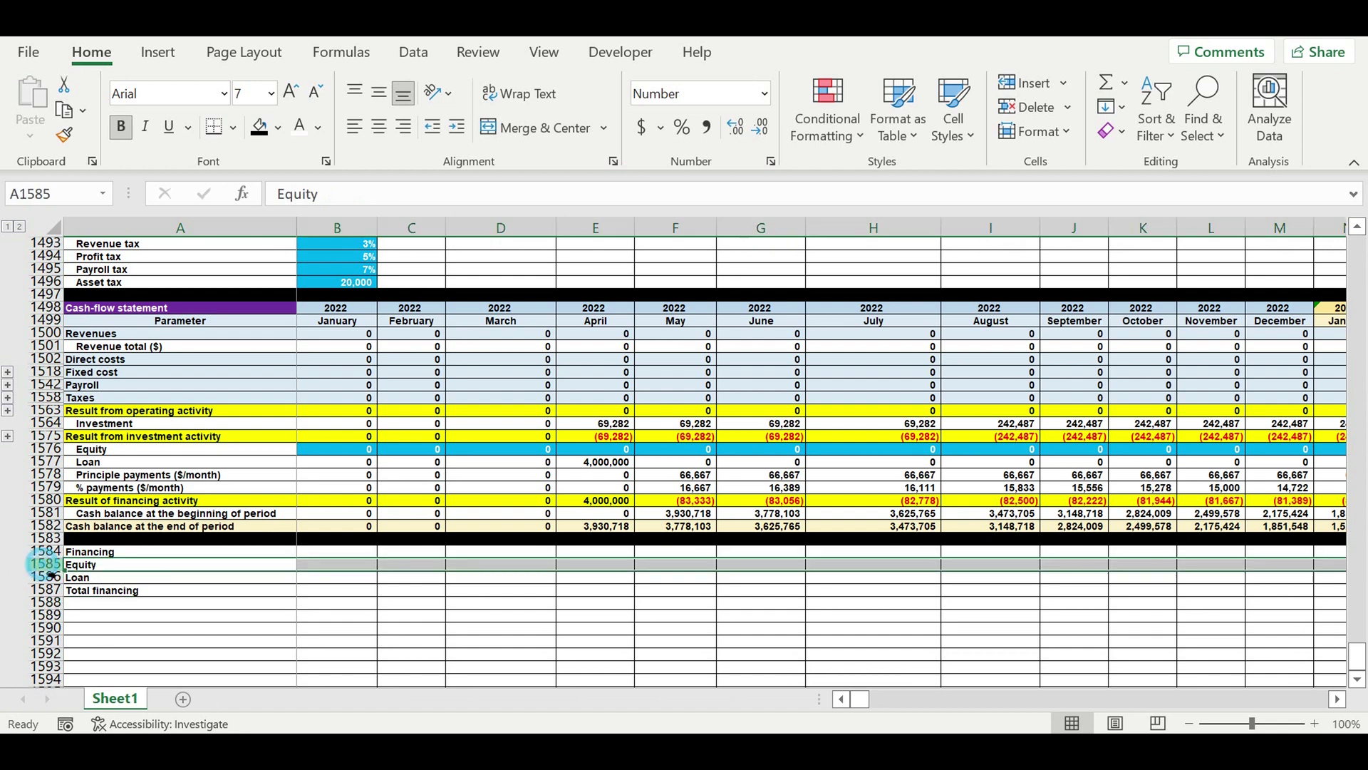
right_click(45, 563)
click(95, 358)
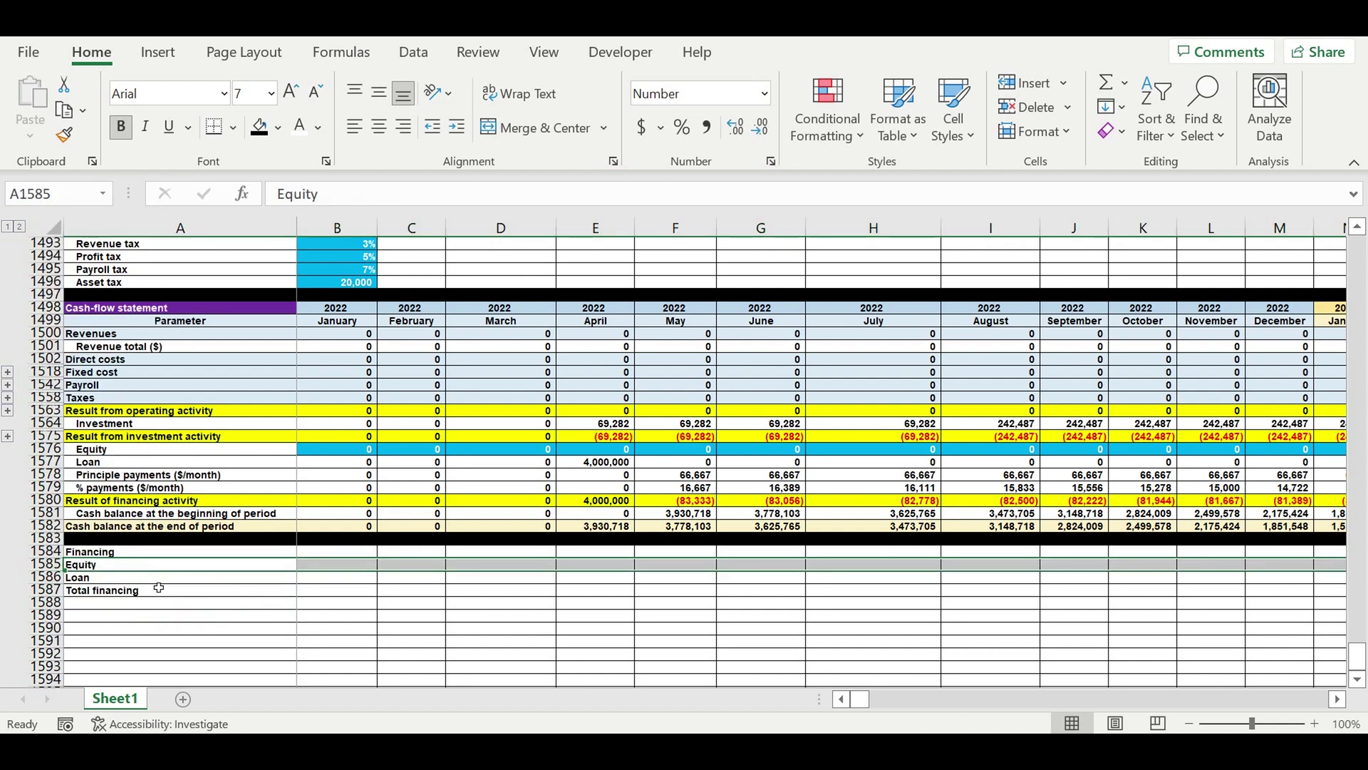
click(155, 590)
click(136, 565)
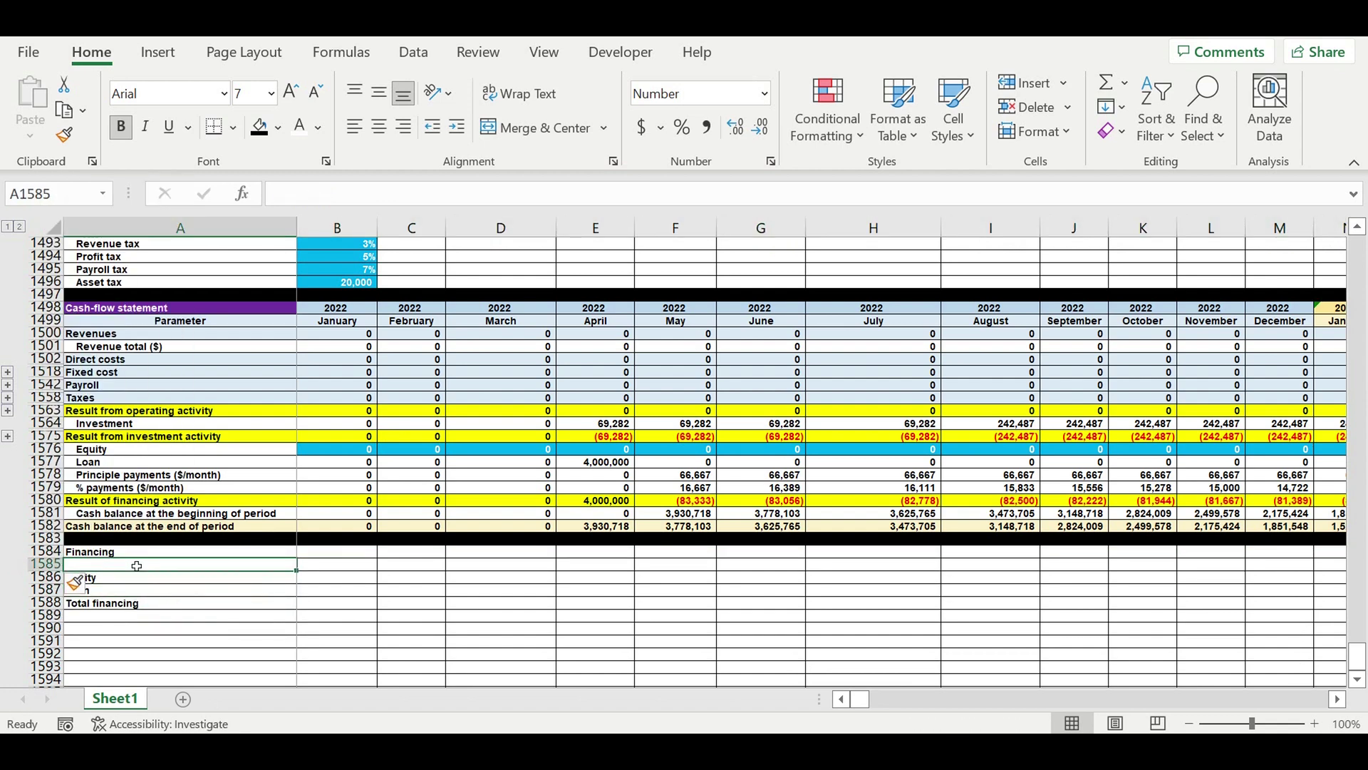
Enter the column headings Parameter in A1585 and Value in B1585 of the Financing block.
text(Parameter)
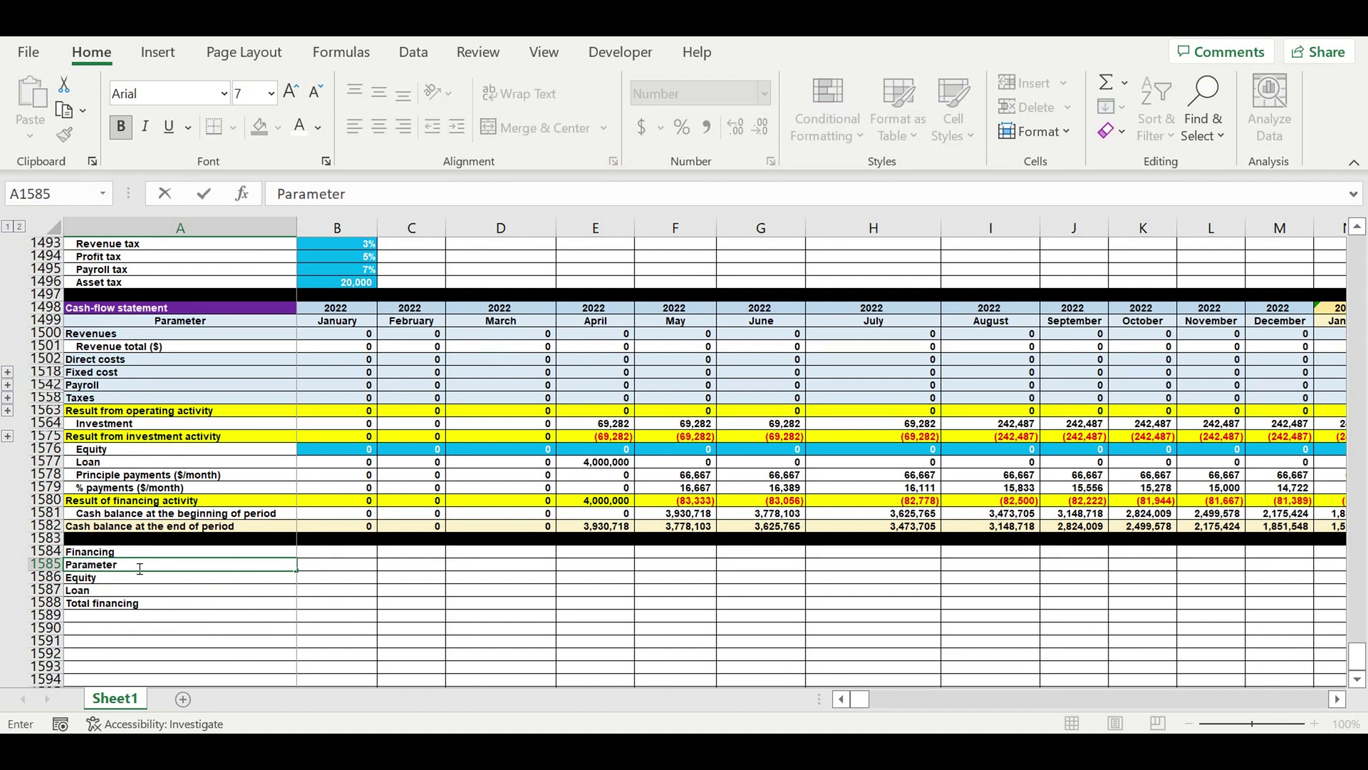
key(Tab)
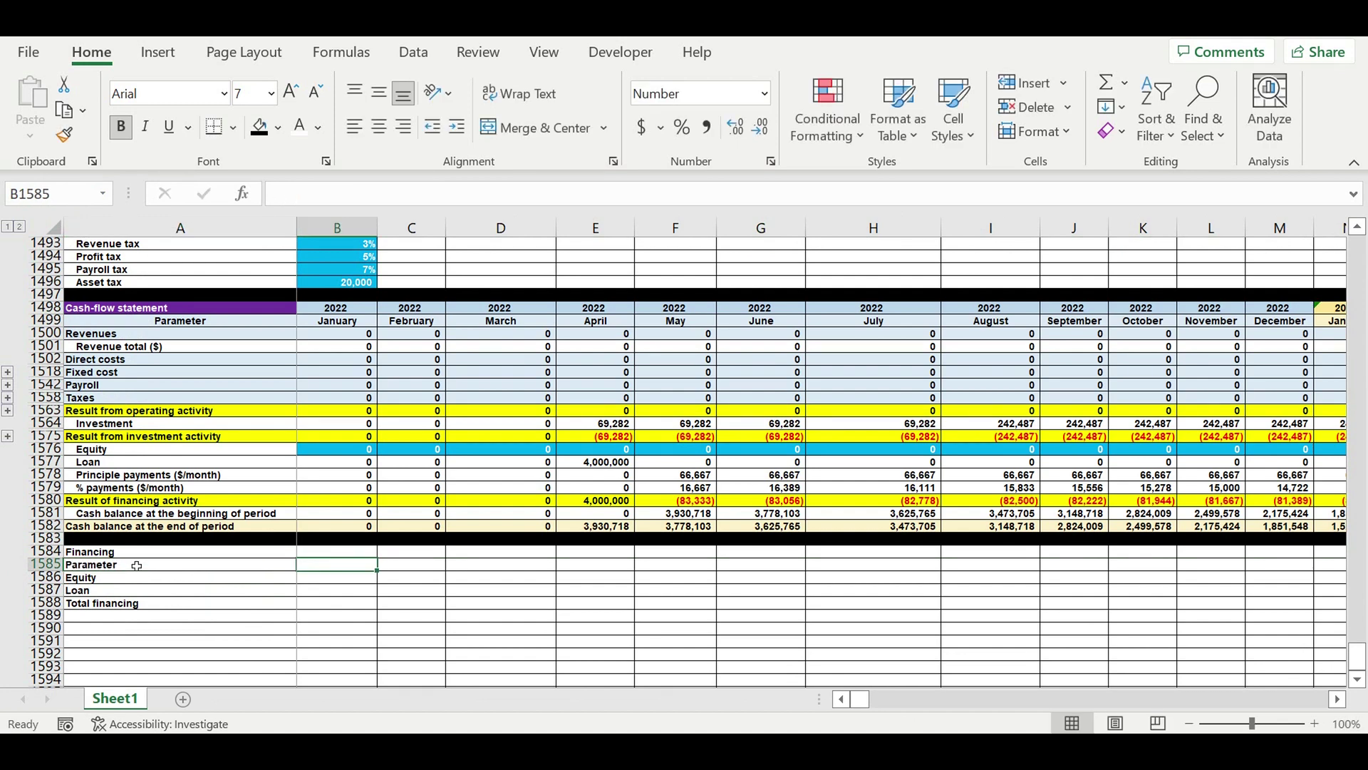
text(Value)
key(Return)
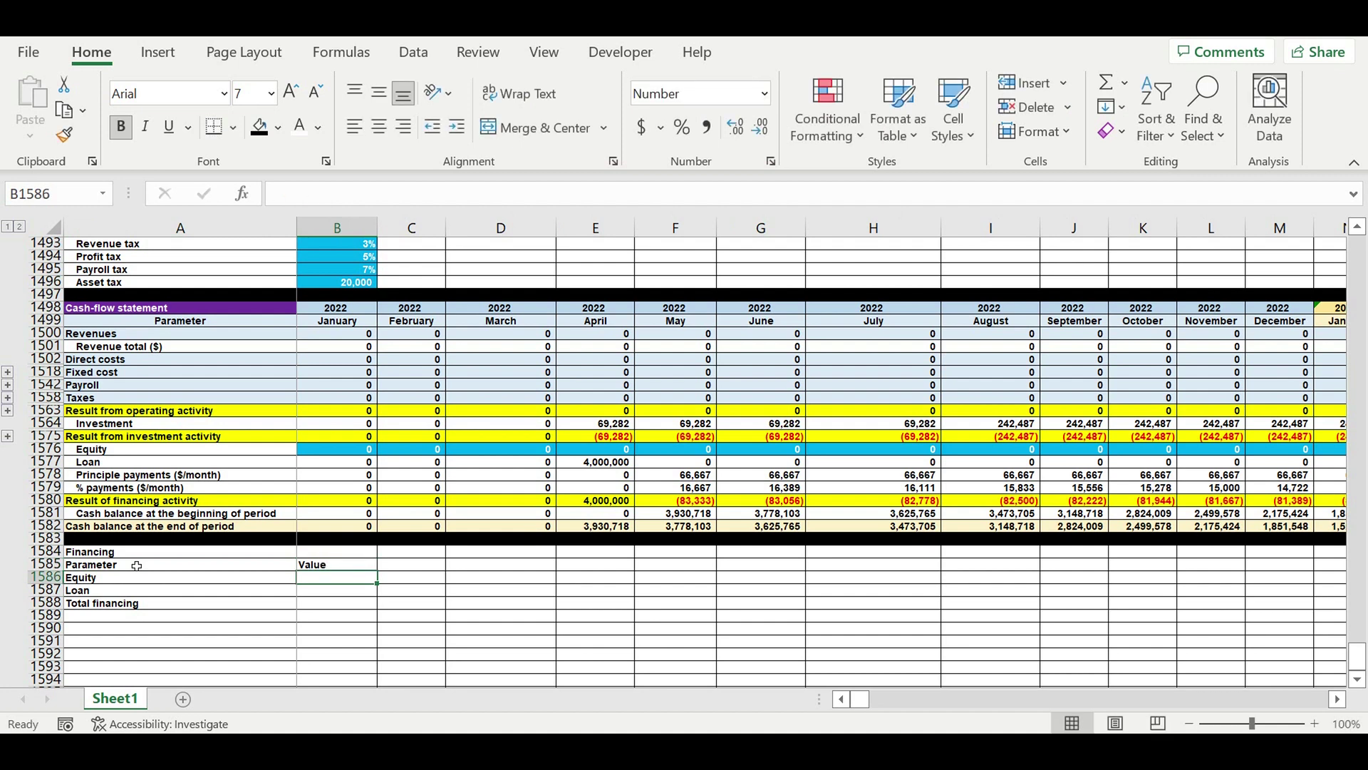
Fill the Financing title cell A1584 with the recently used magenta colour.
click(118, 553)
click(278, 128)
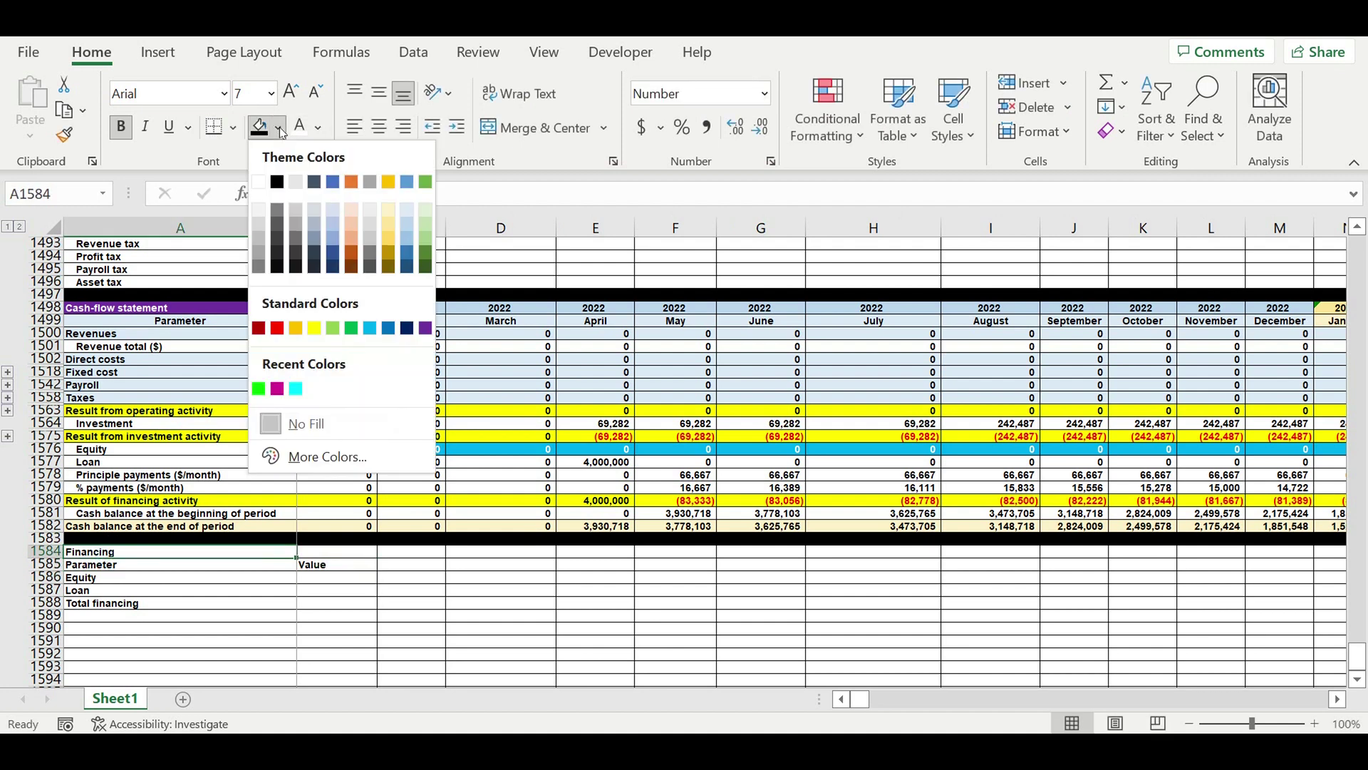
click(277, 390)
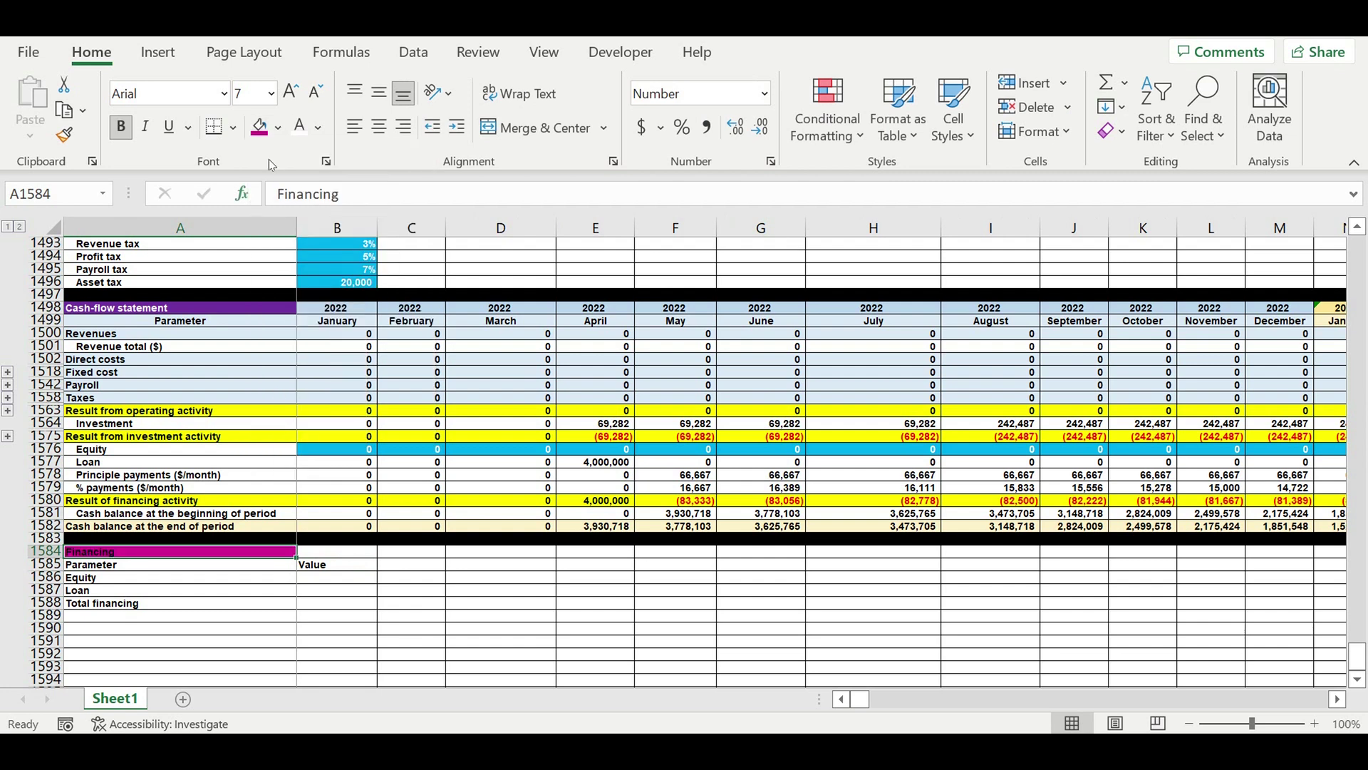
Centre the Parameter and Value headings with a light blue fill, and indent the Equity and Loan labels beneath them.
drag(143, 565, 321, 565)
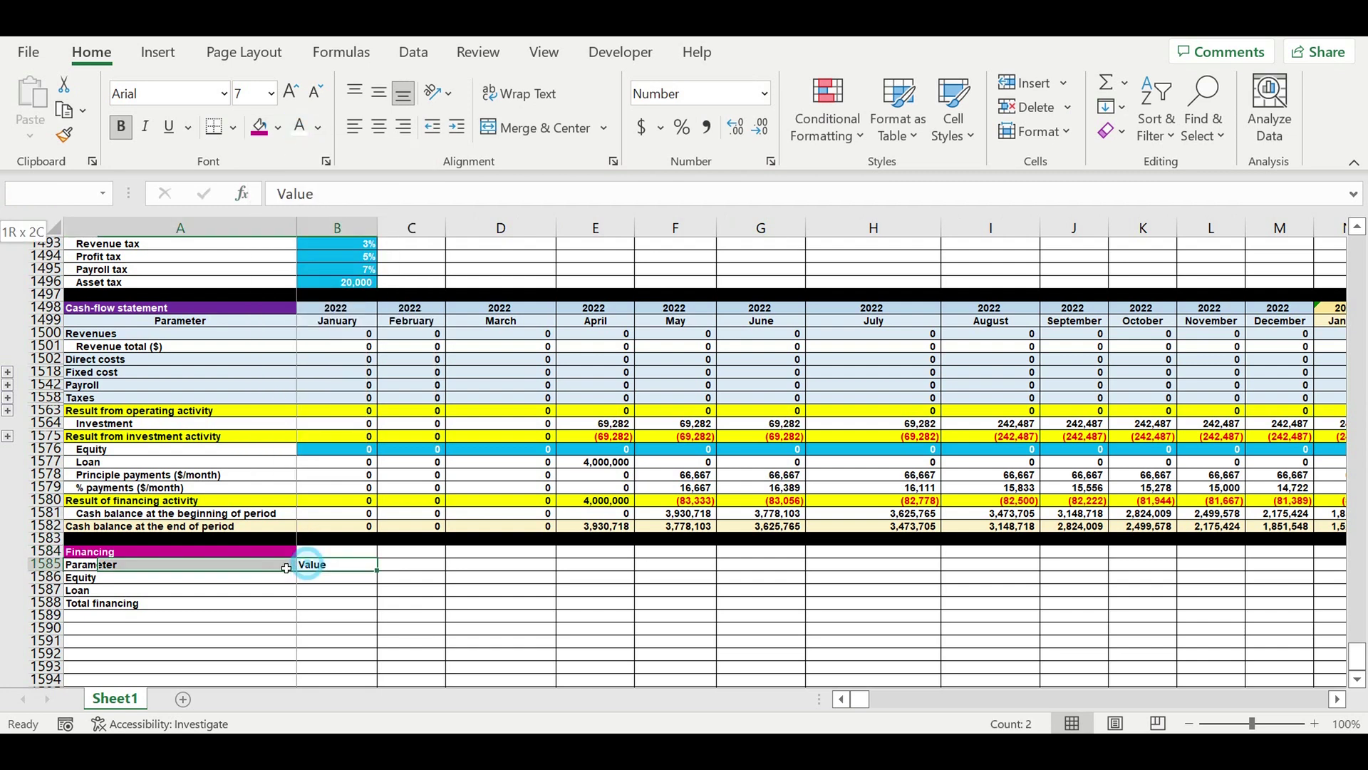
click(379, 127)
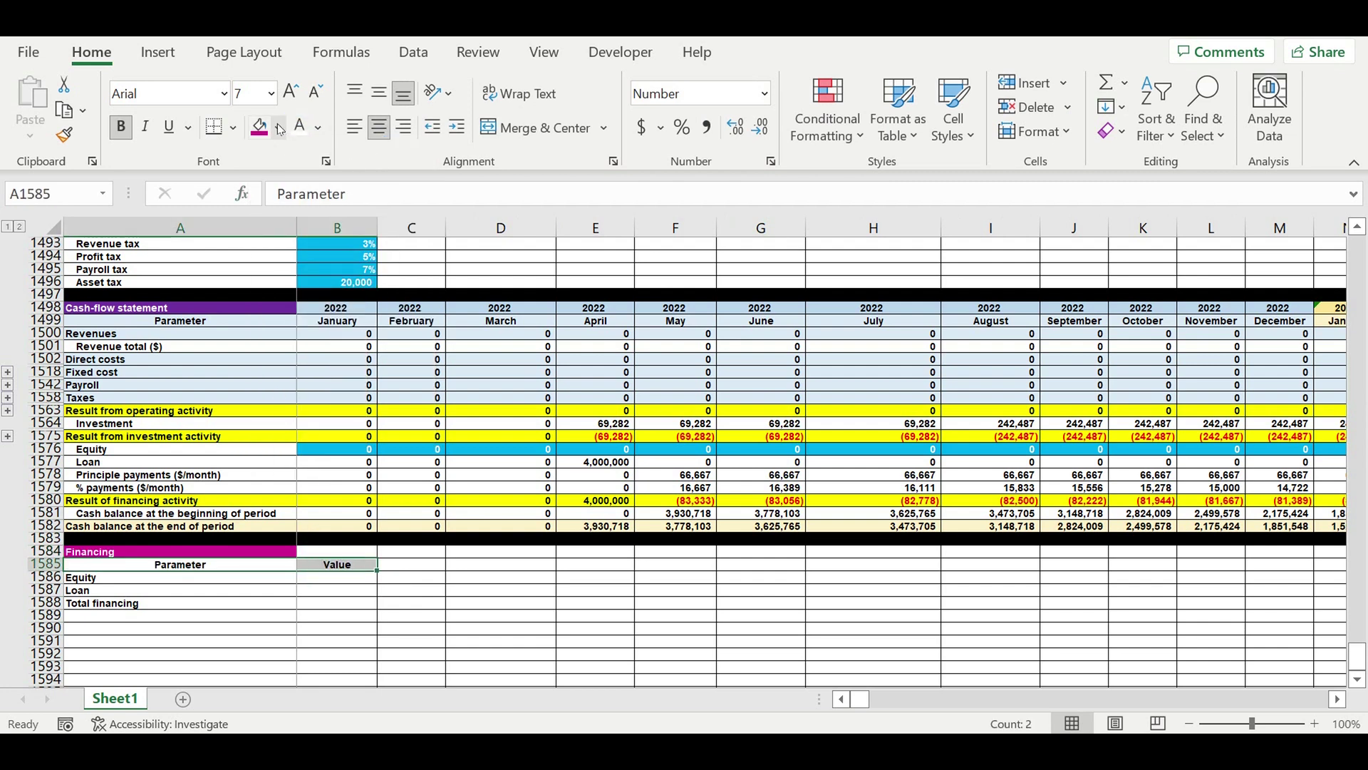
click(277, 127)
click(411, 214)
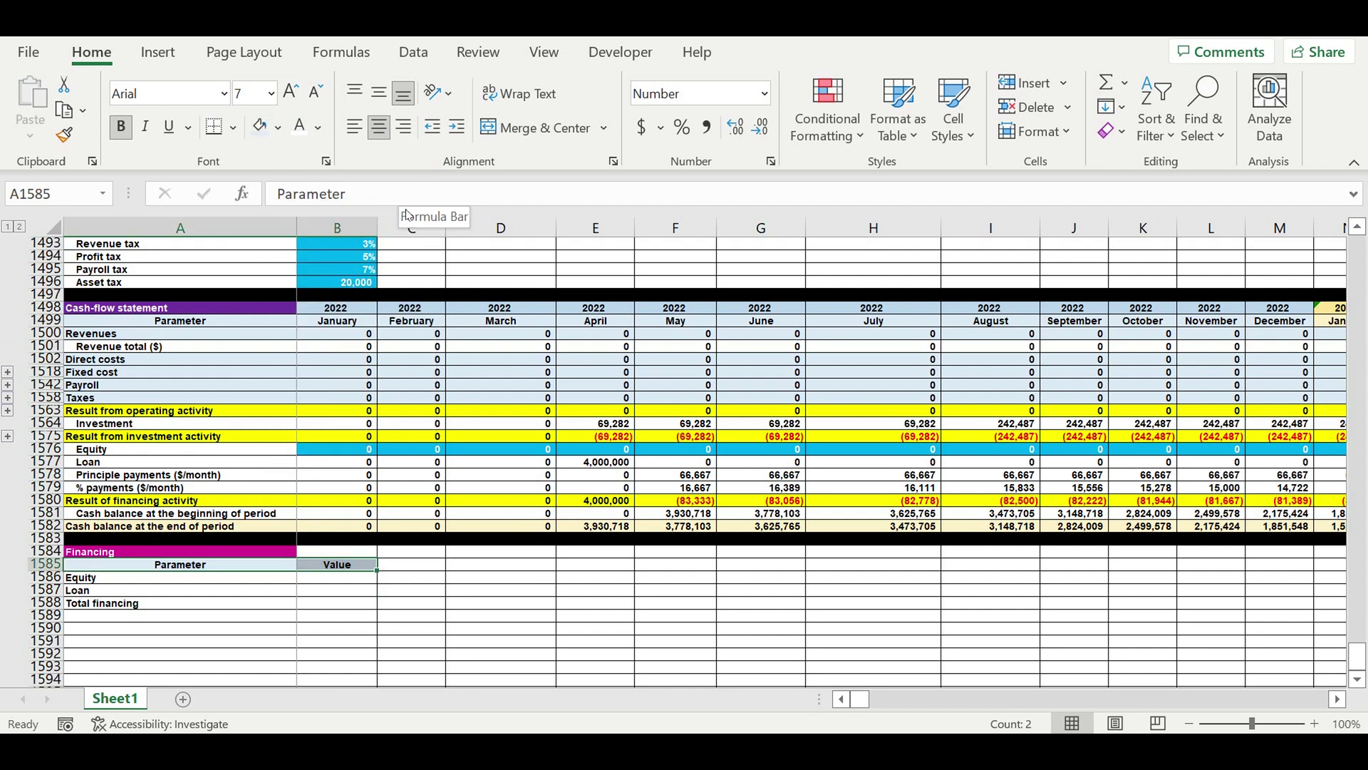
drag(96, 582, 100, 591)
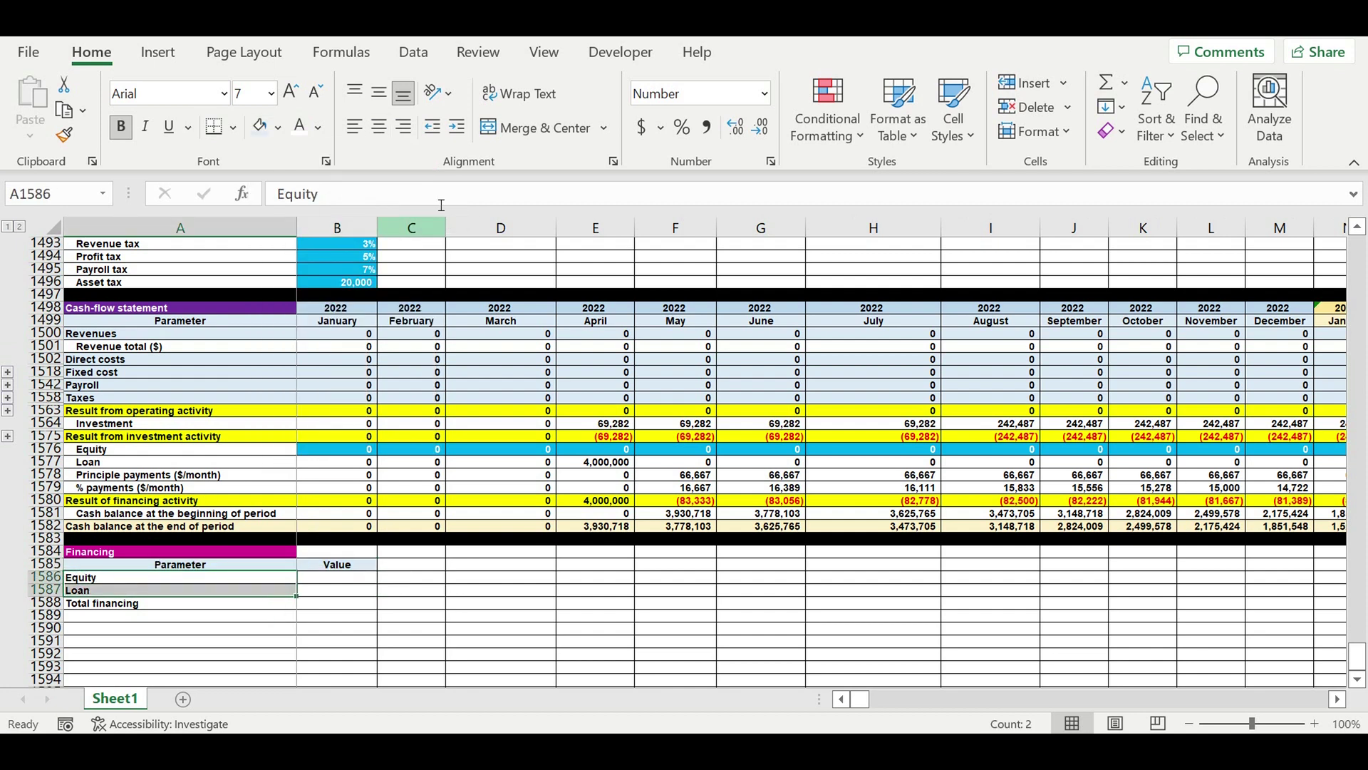
click(456, 127)
Enter the formula =B1586+B1587 in B1588 to sum equity and loan as total financing.
click(335, 606)
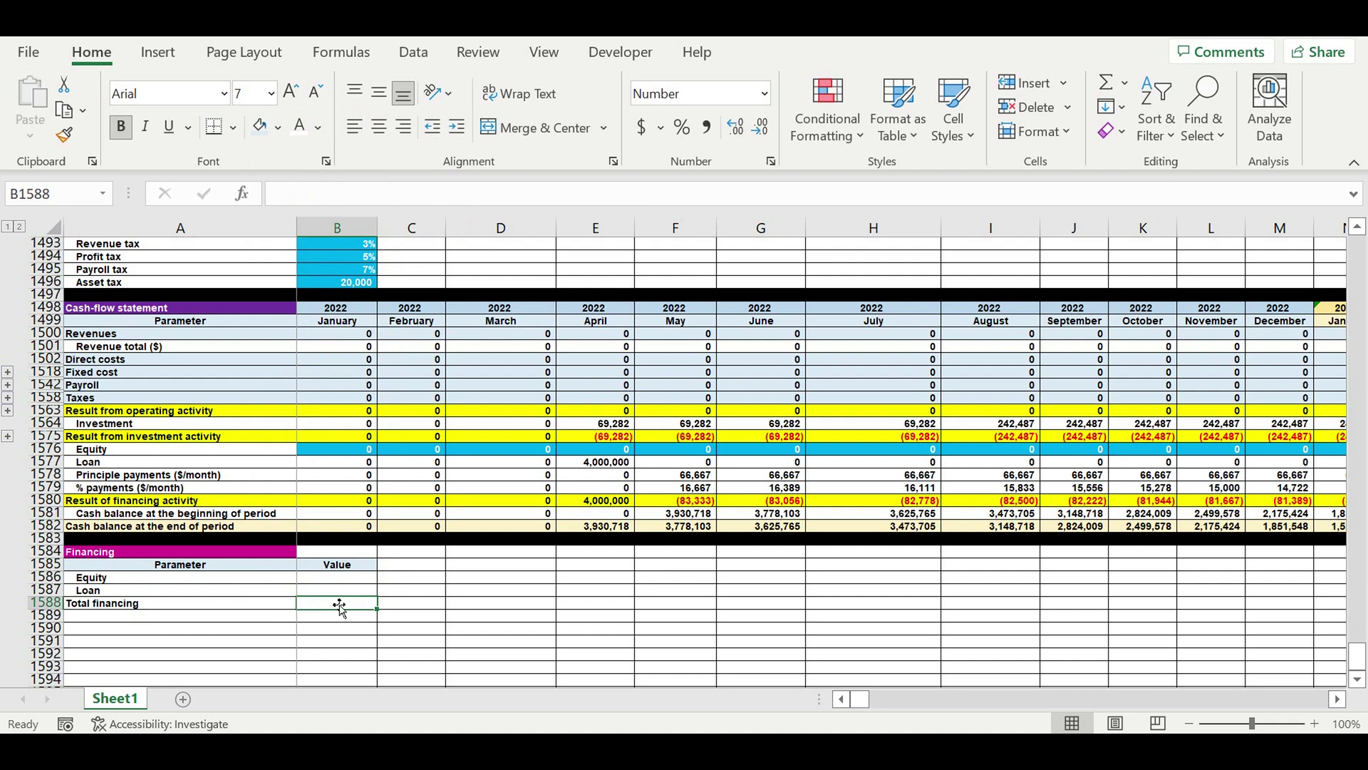
text(=)
click(360, 577)
text(+)
click(344, 592)
key(Return)
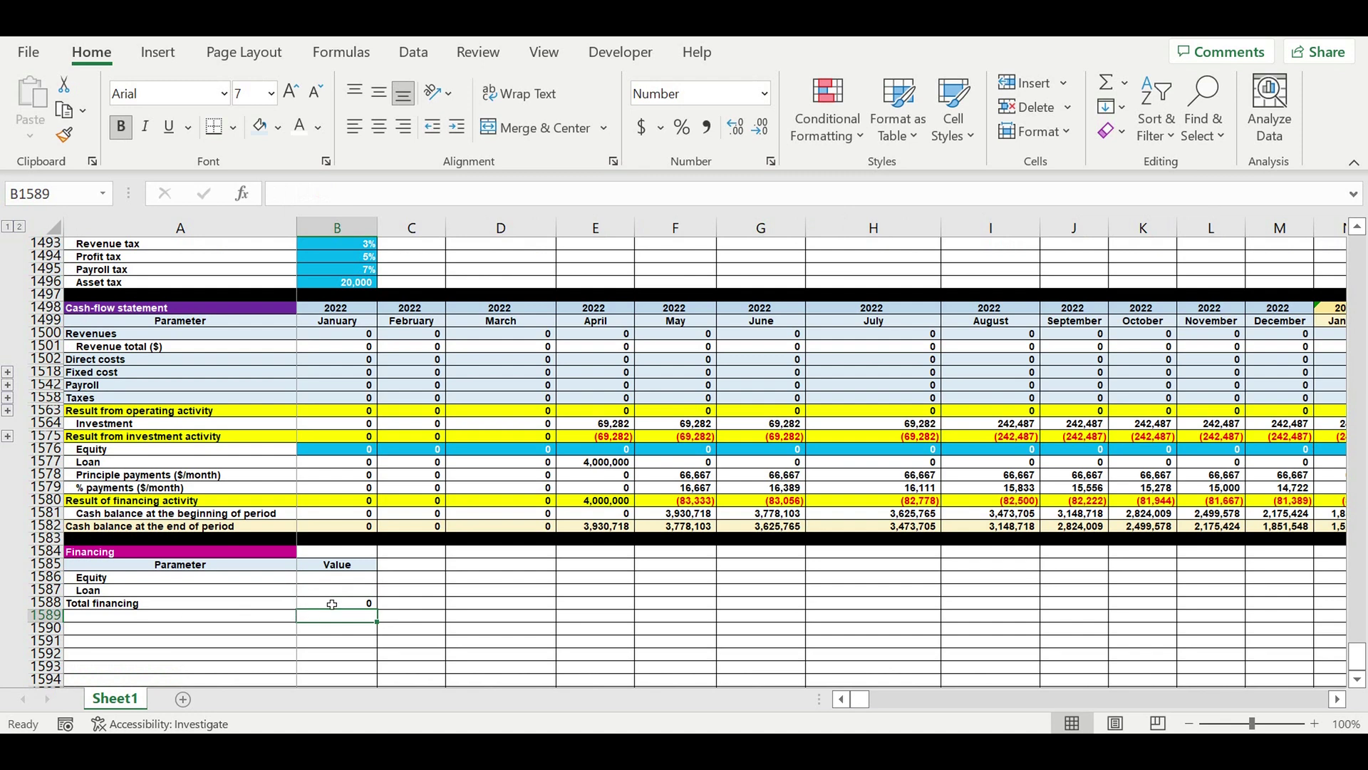
Fill the Total financing cells A1588:B1588 yellow.
drag(329, 604, 289, 603)
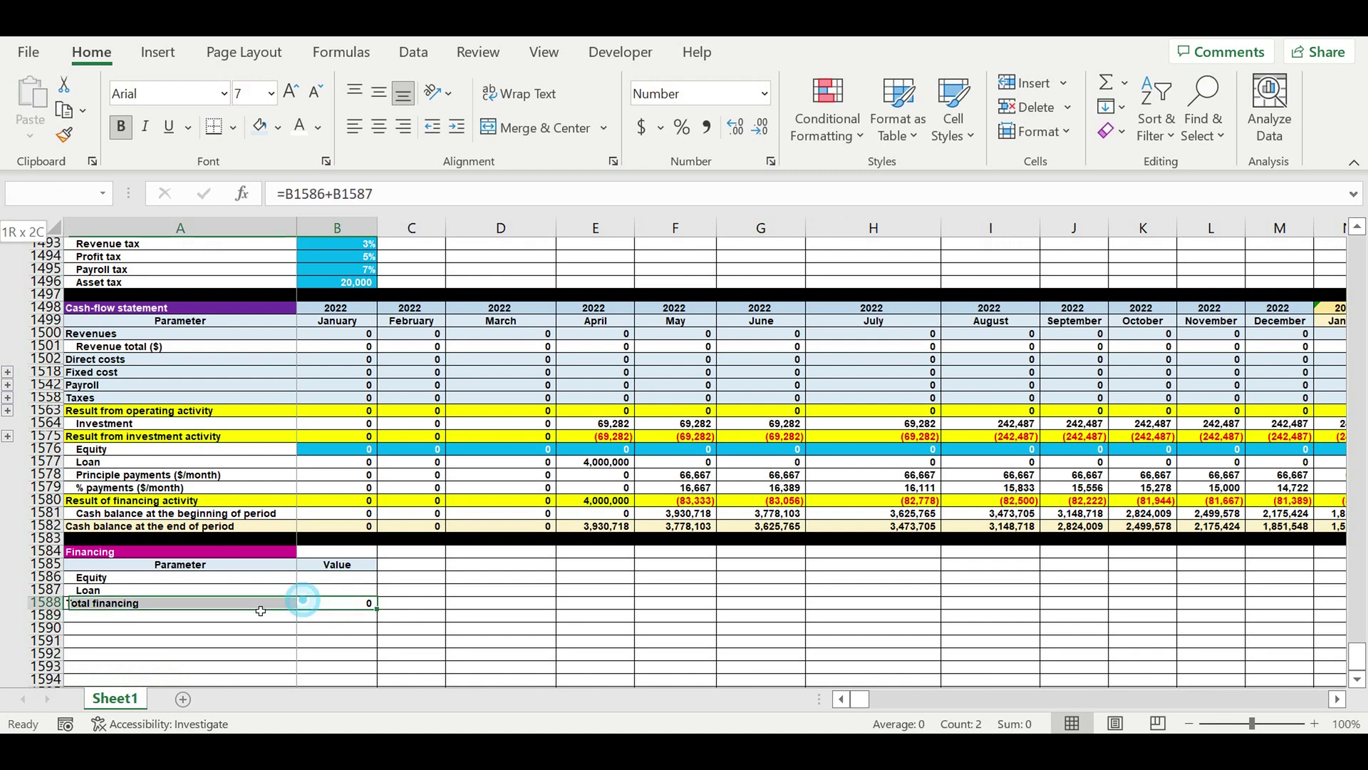
click(277, 127)
click(314, 330)
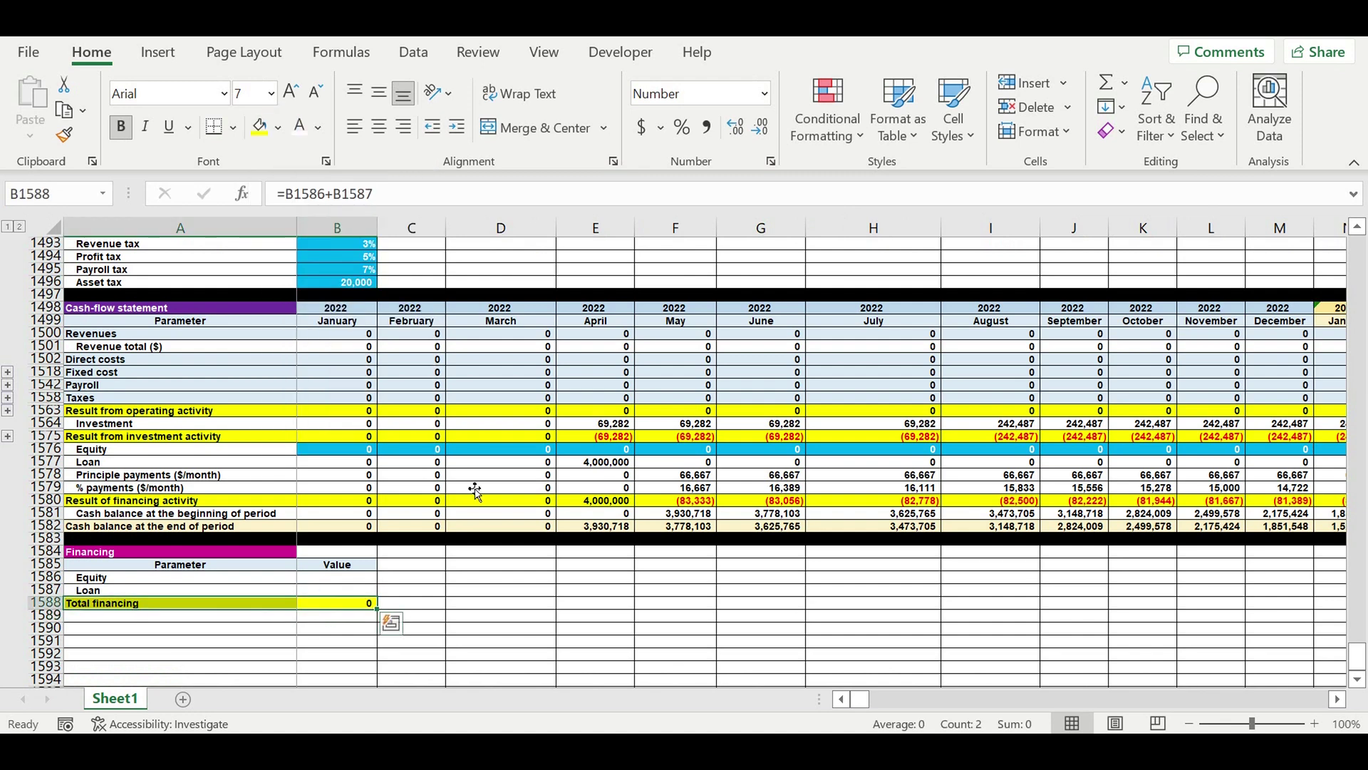
click(492, 488)
Fill the whole of row 1589 black as a divider below the Financing block.
click(66, 614)
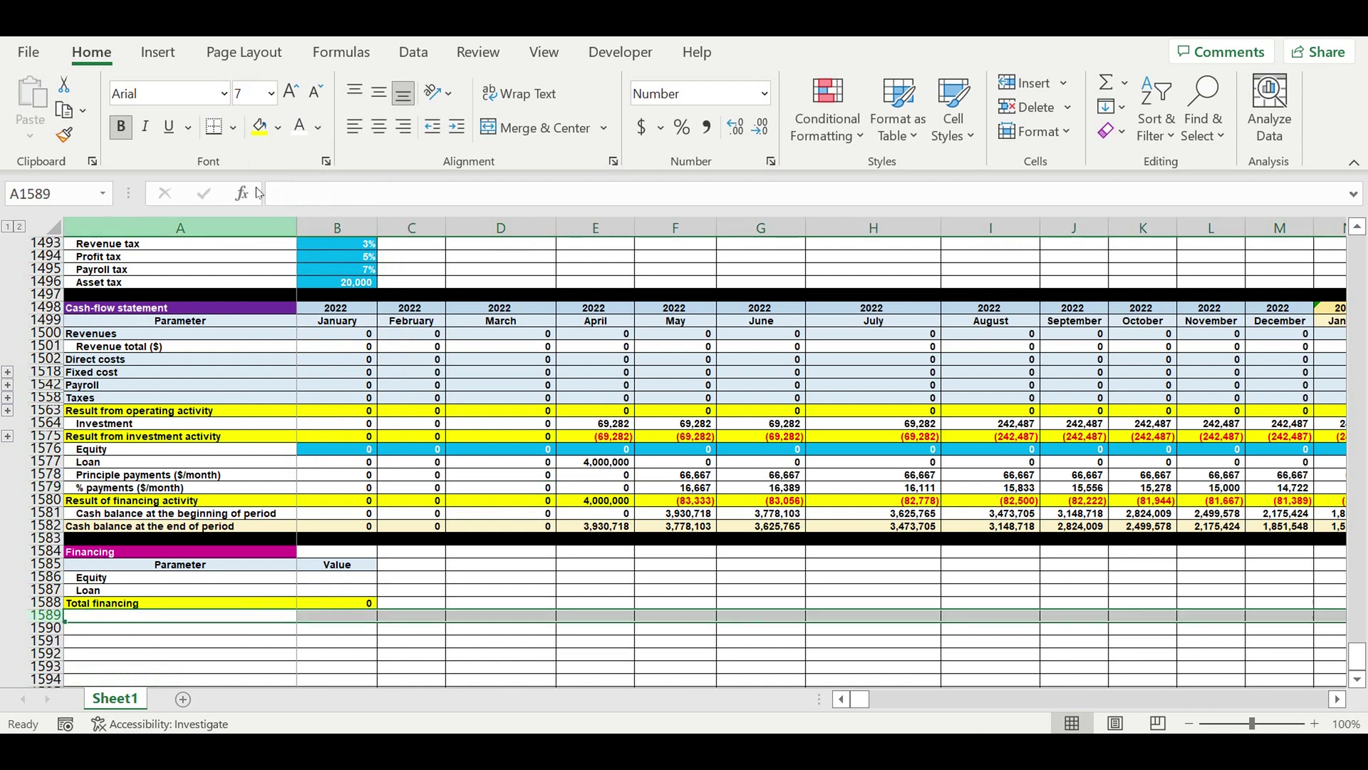
click(278, 127)
click(277, 177)
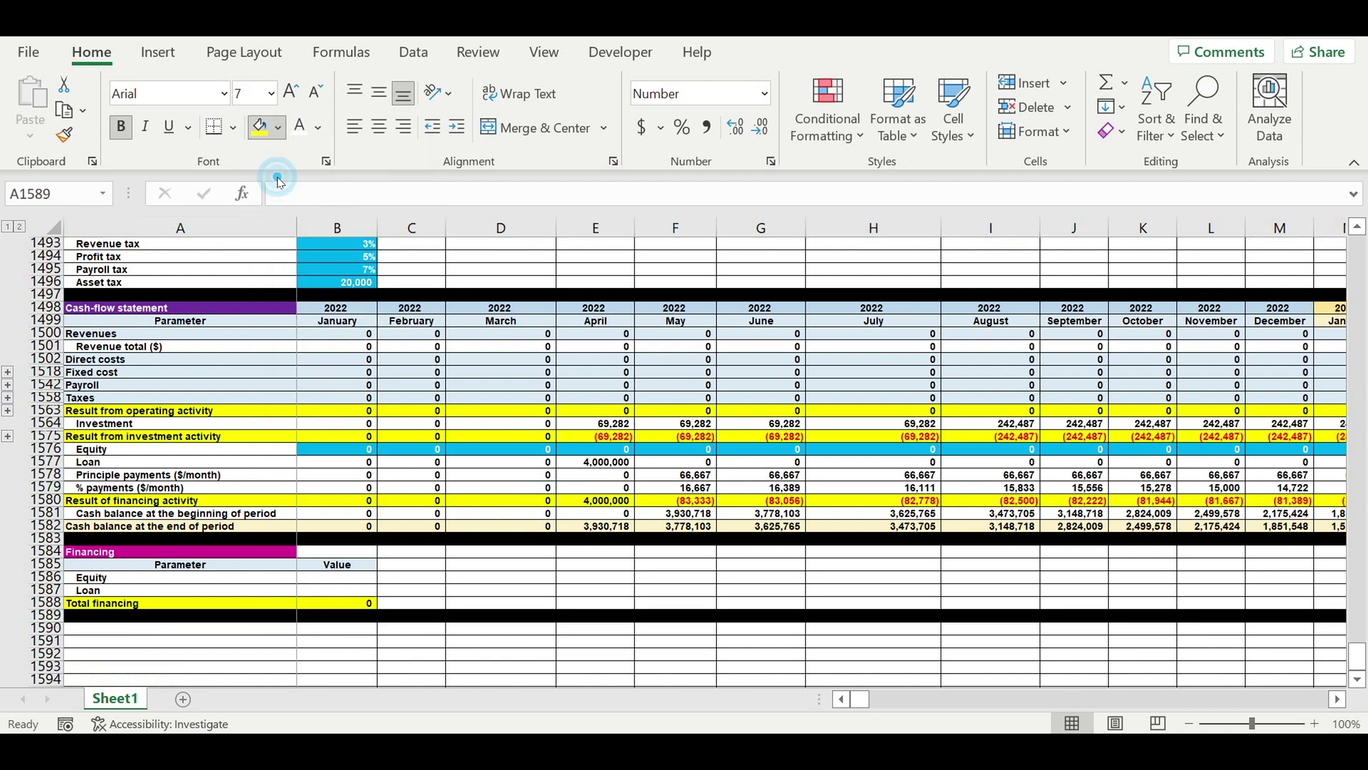
click(595, 578)
Link the Equity value B1586 to the equity total with =DR1576 and fill the formula down to the Loan value B1587.
click(374, 577)
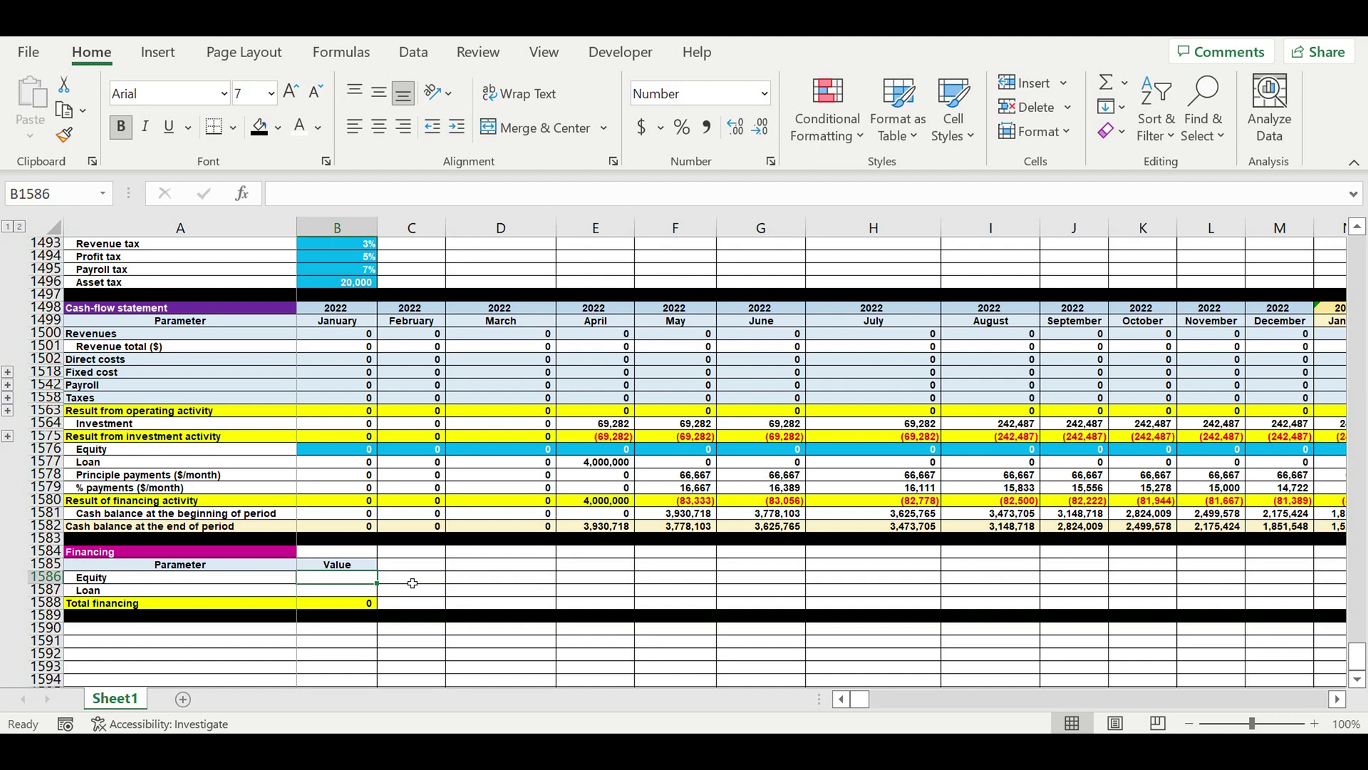
text(=)
drag(864, 703, 1029, 708)
click(728, 450)
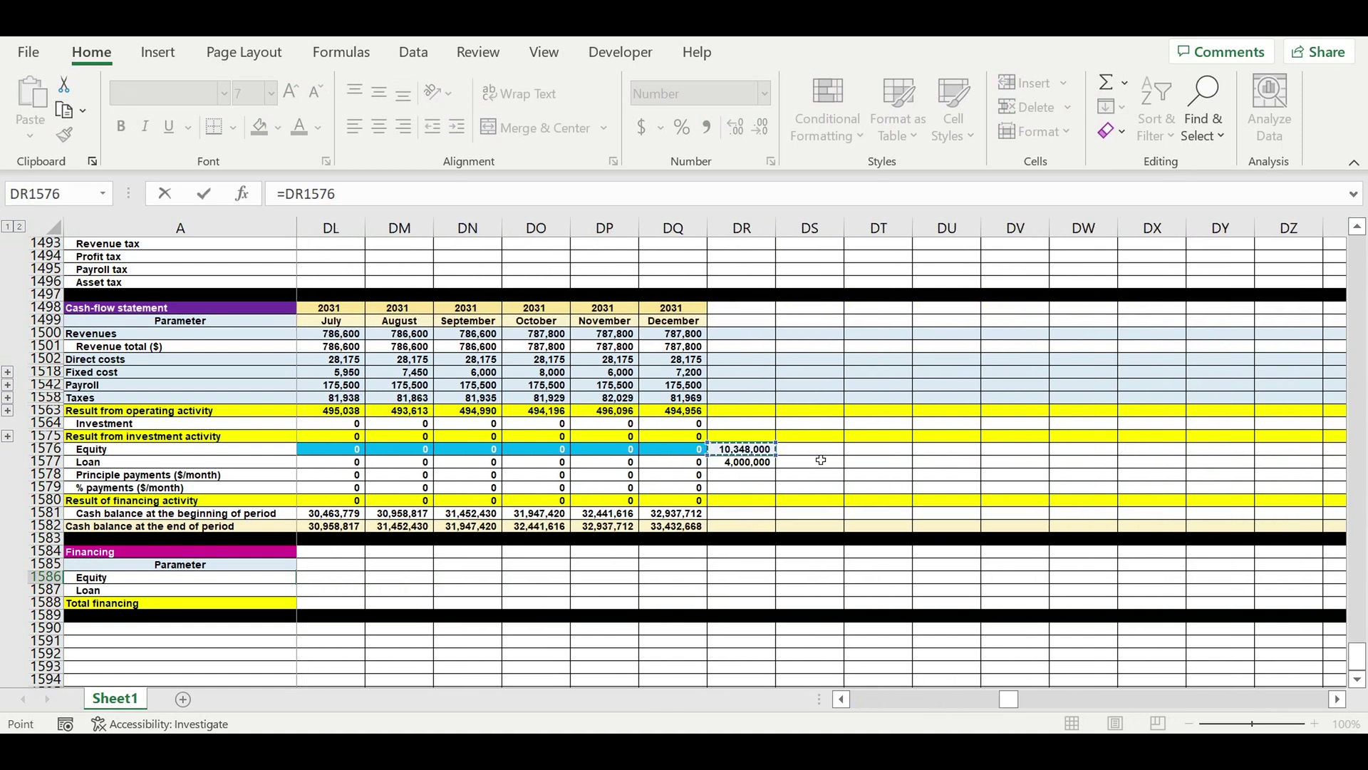
key(Return)
click(346, 579)
drag(375, 582, 380, 592)
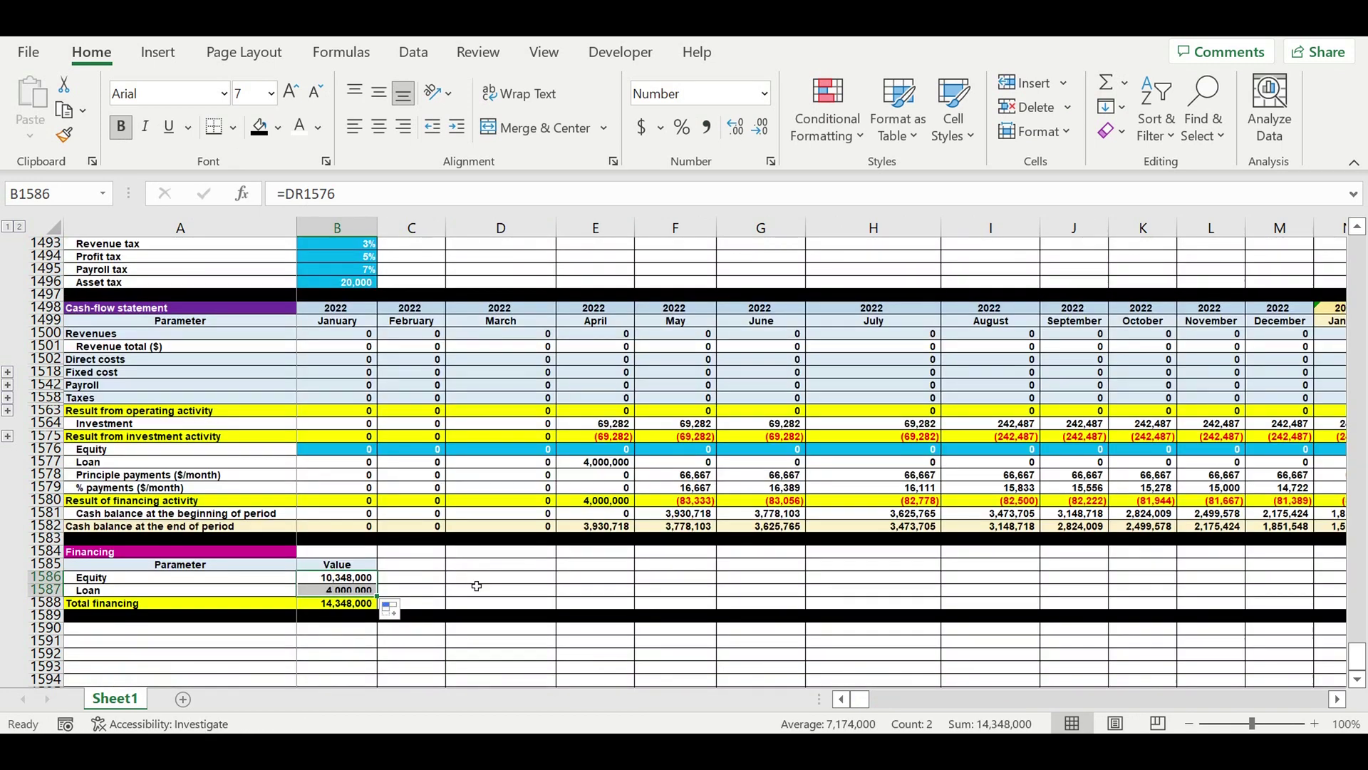
click(473, 579)
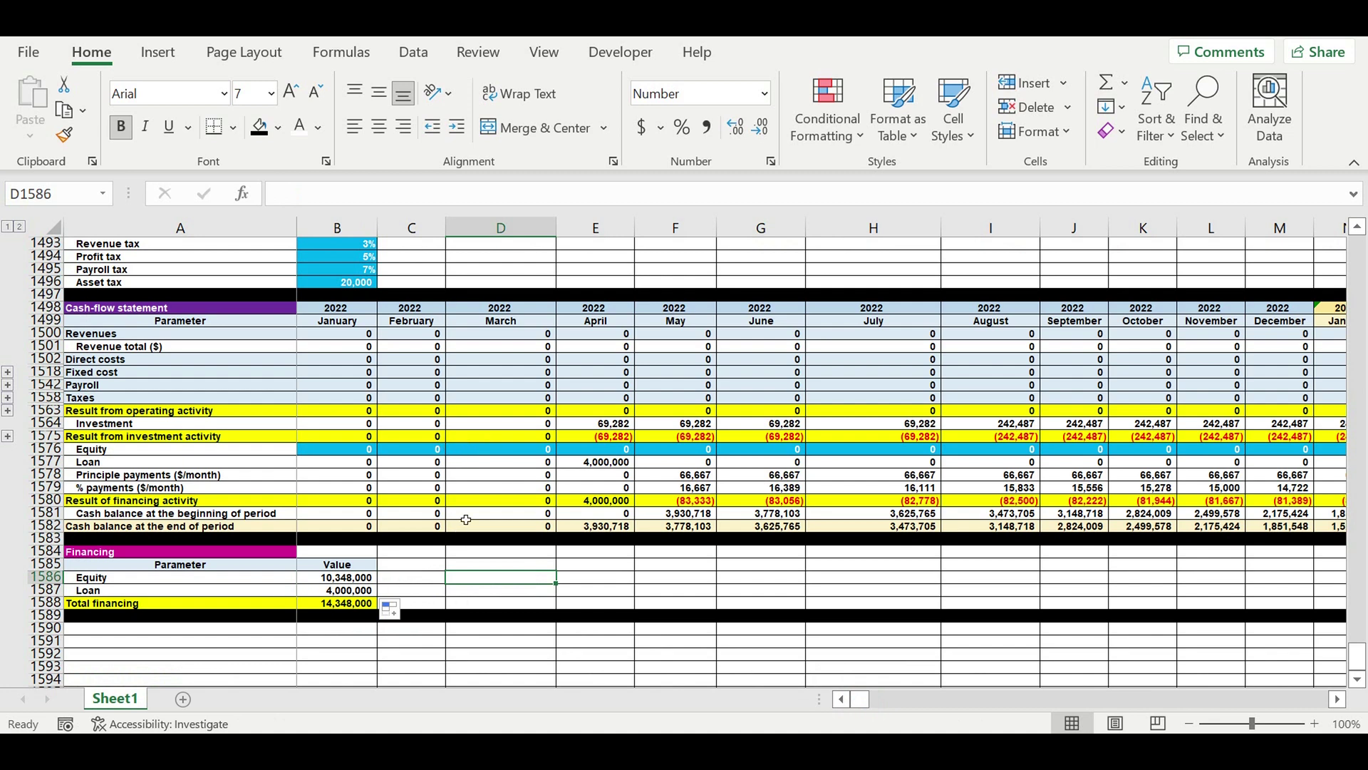
Fill the 0 from Equity cell D1576 across the following months into 2027, then check the Equity value in B1586.
click(494, 451)
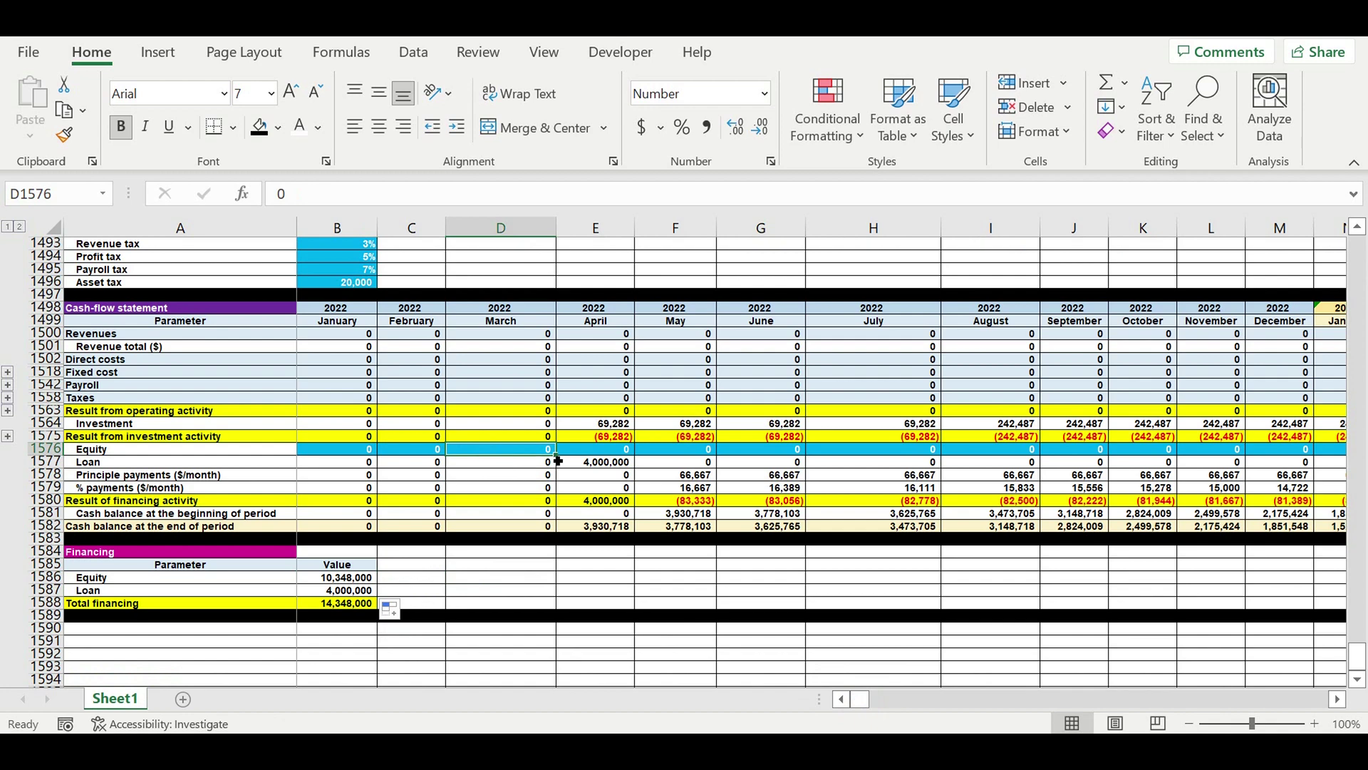
drag(563, 461, 1126, 470)
drag(1280, 446, 1280, 446)
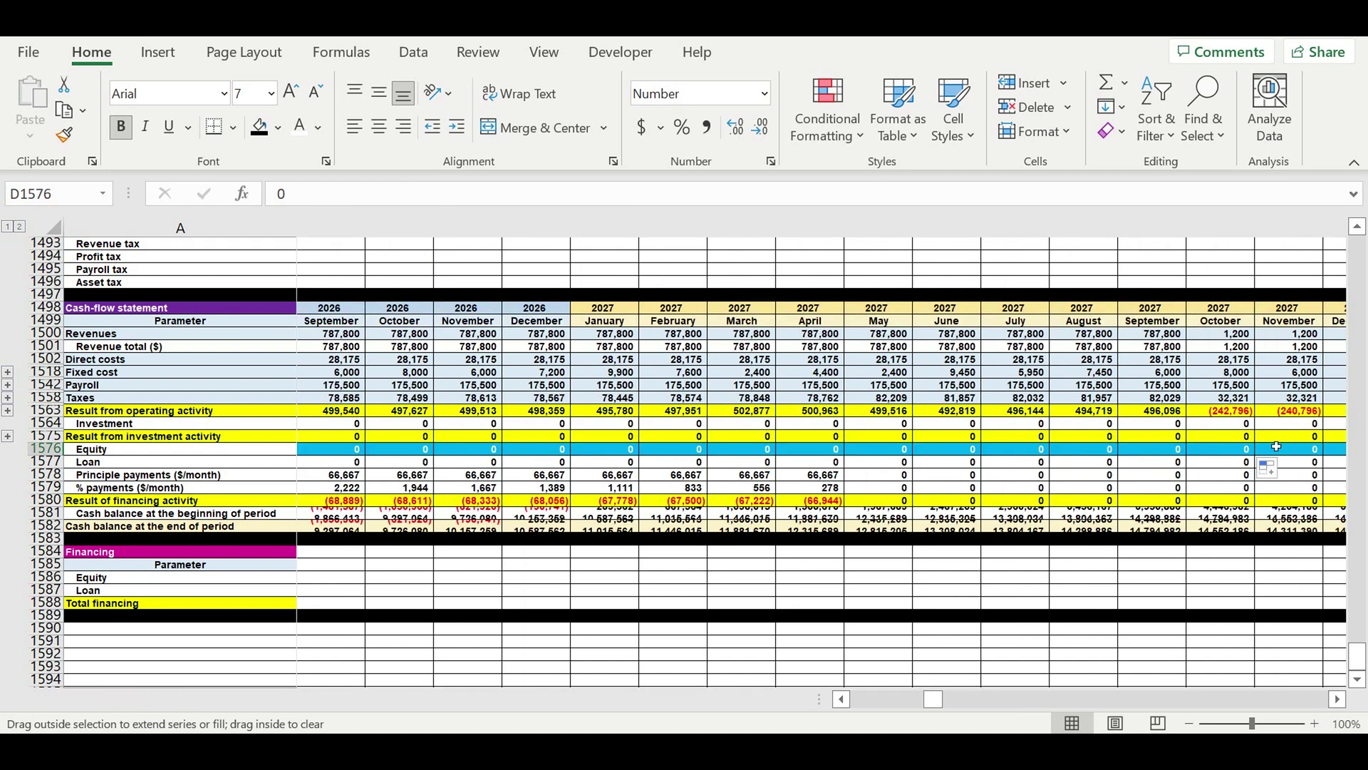
click(1085, 475)
drag(944, 704, 531, 728)
click(356, 579)
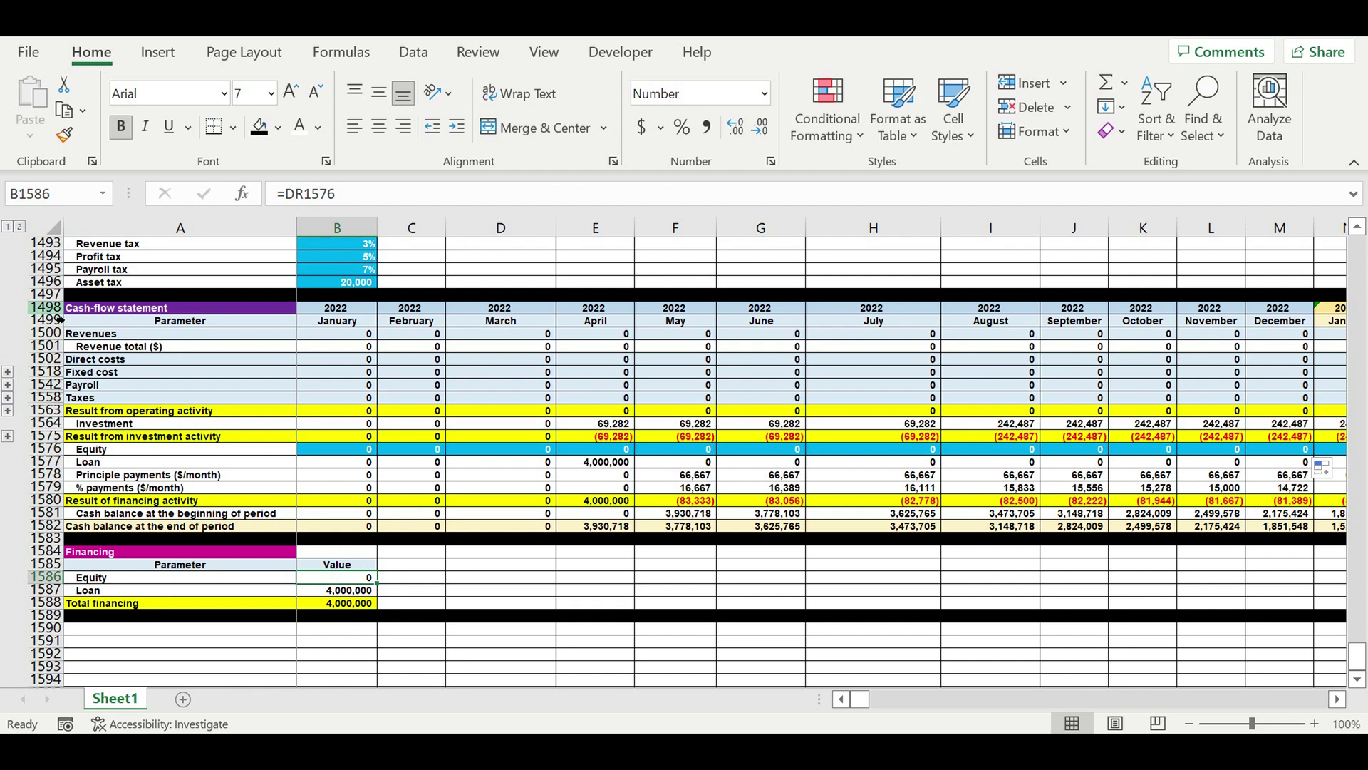
Copy the cash-flow statement's title and month header rows 1498:1499 and paste them at A1590.
drag(54, 311, 57, 330)
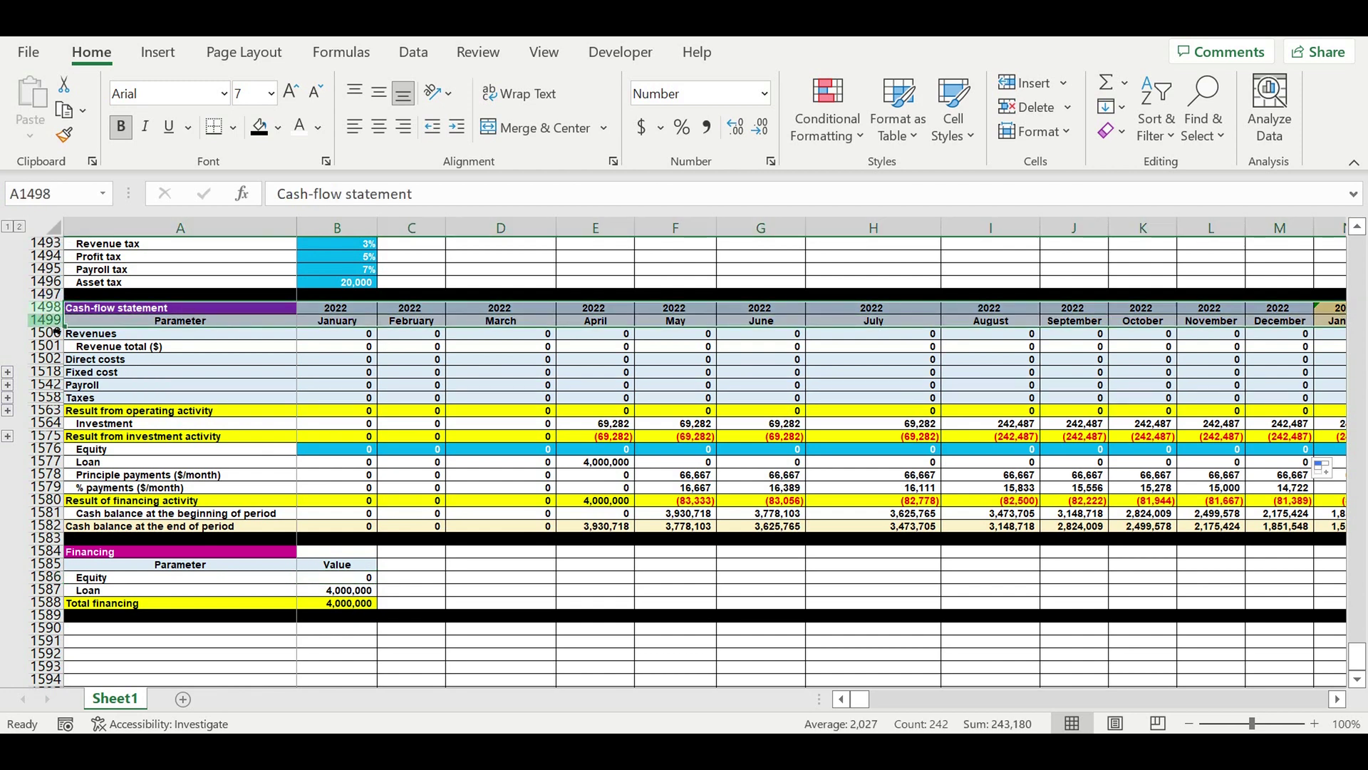
key(ctrl+c)
click(142, 634)
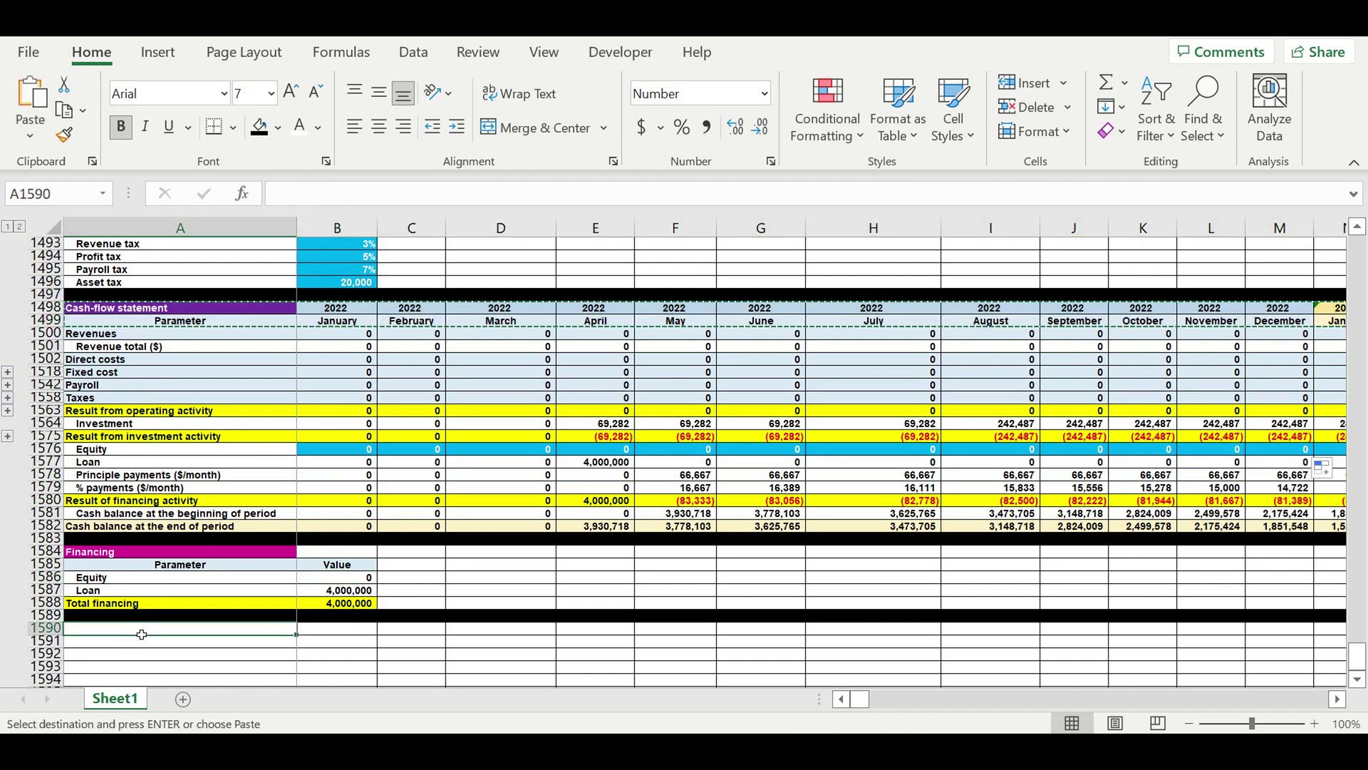
key(ctrl+v)
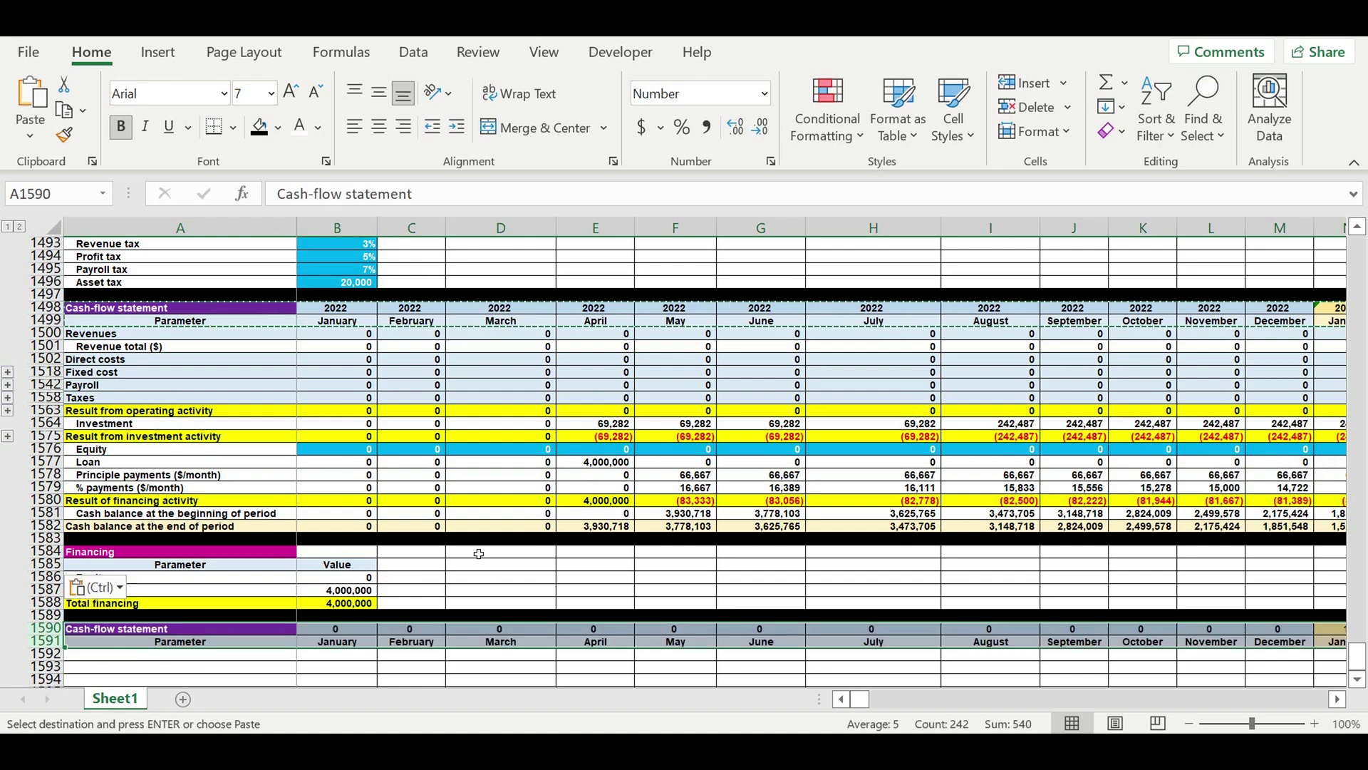
Replace the year formula in B1590 with a link to the January year cell B1498 of the cash-flow statement.
scroll(479, 553, down, 2)
click(336, 552)
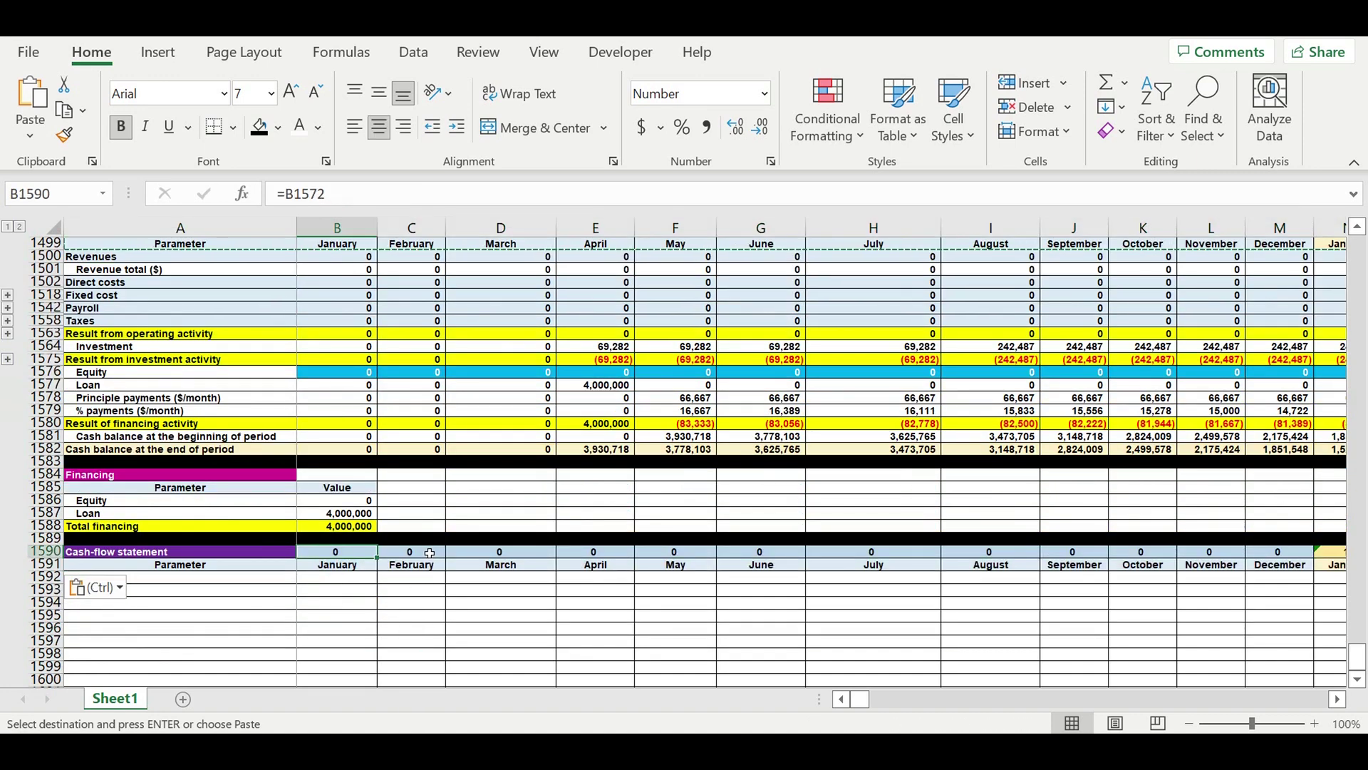
text(=)
scroll(395, 399, up, 3)
click(339, 349)
key(Return)
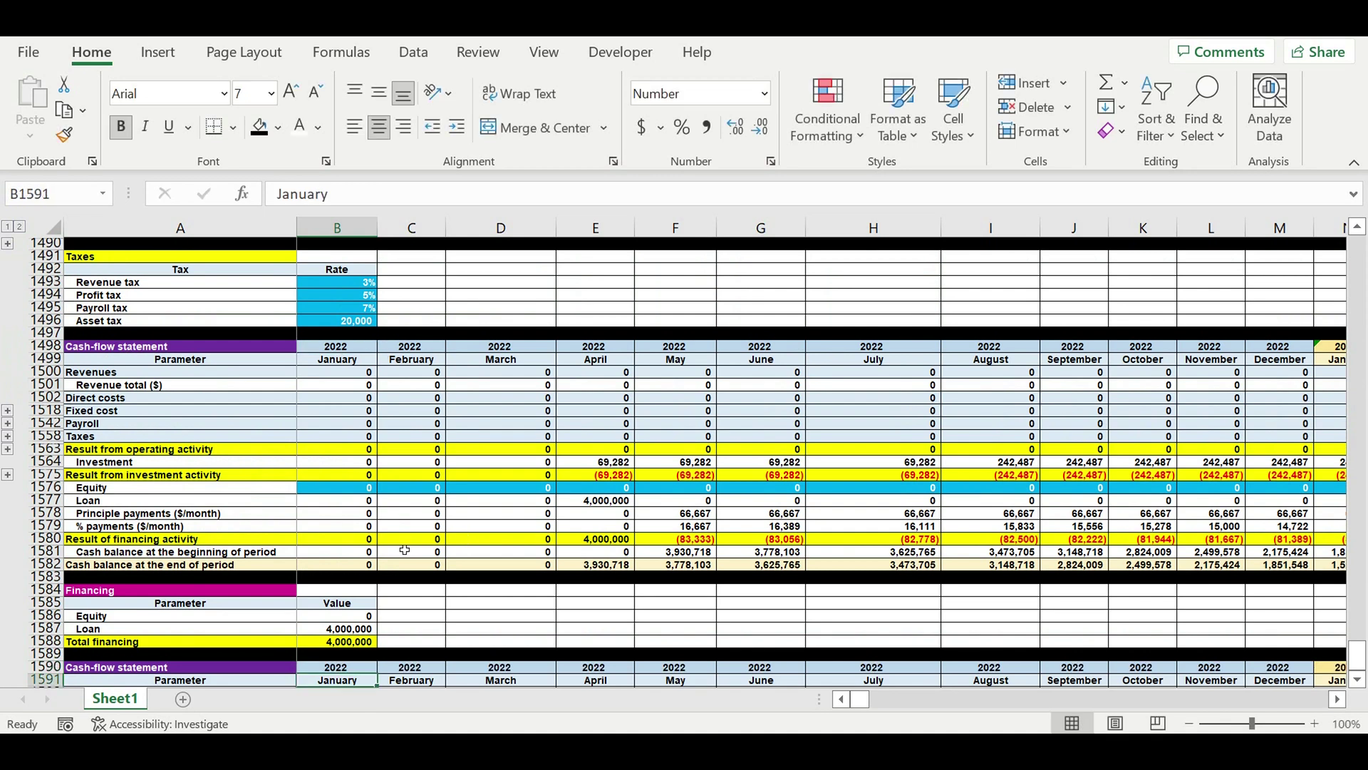
Rename the copied block's title in A1590 to CF and give that cell a grey fill.
scroll(405, 550, down, 2)
click(249, 591)
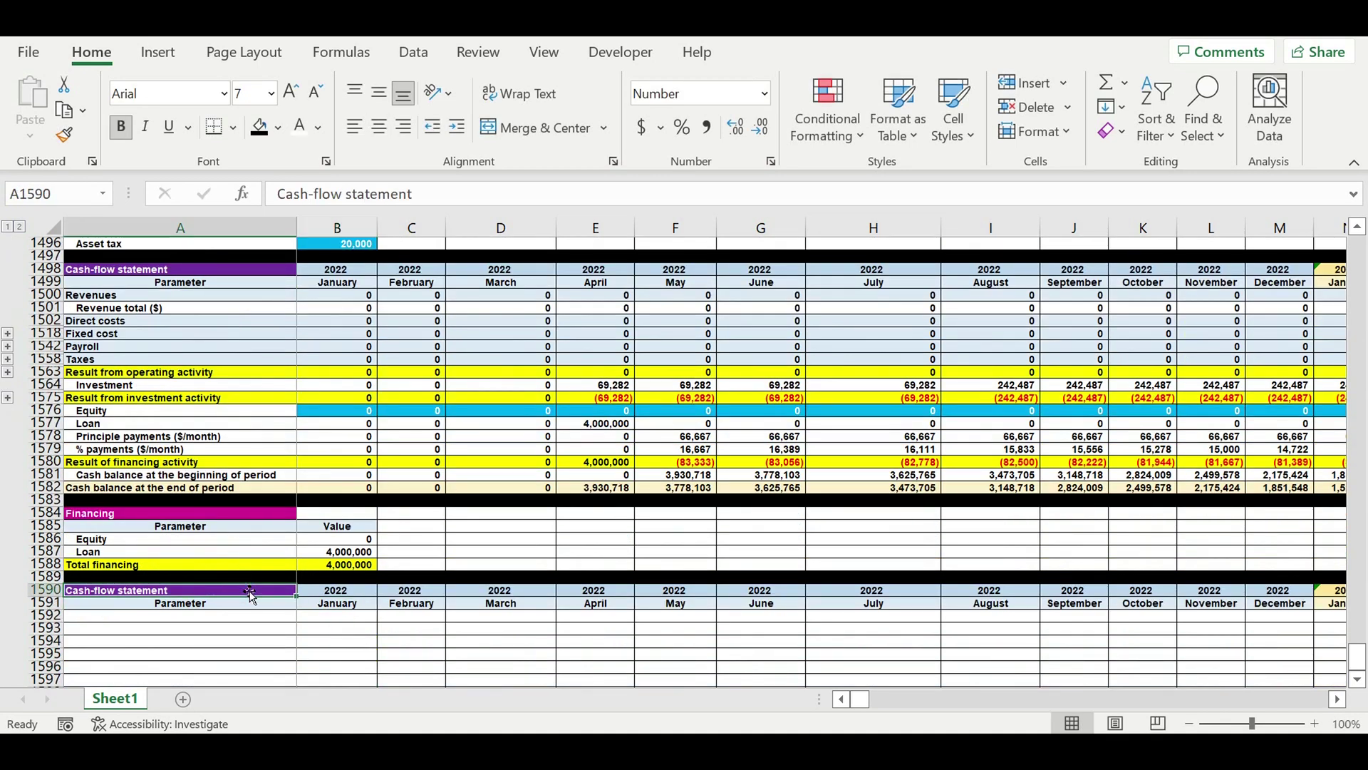
text(CF)
key(Return)
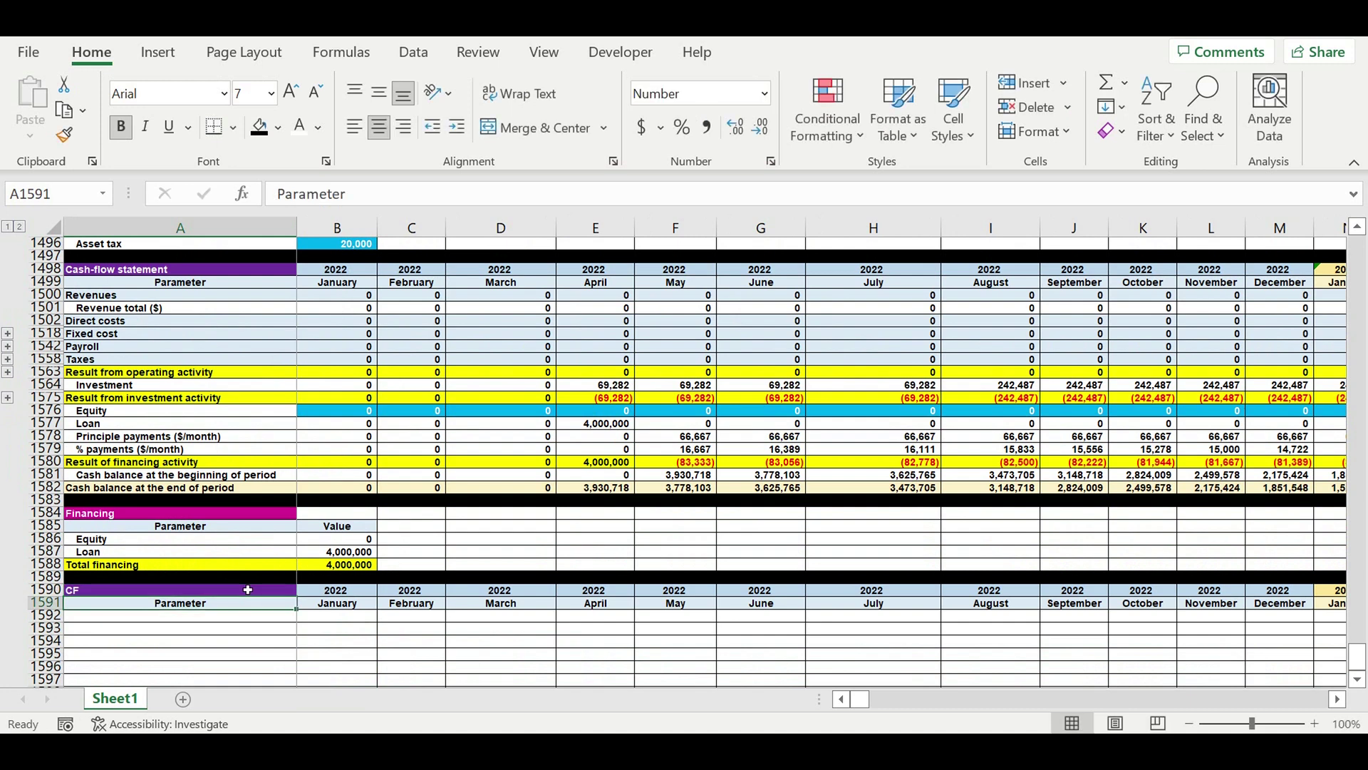
click(235, 591)
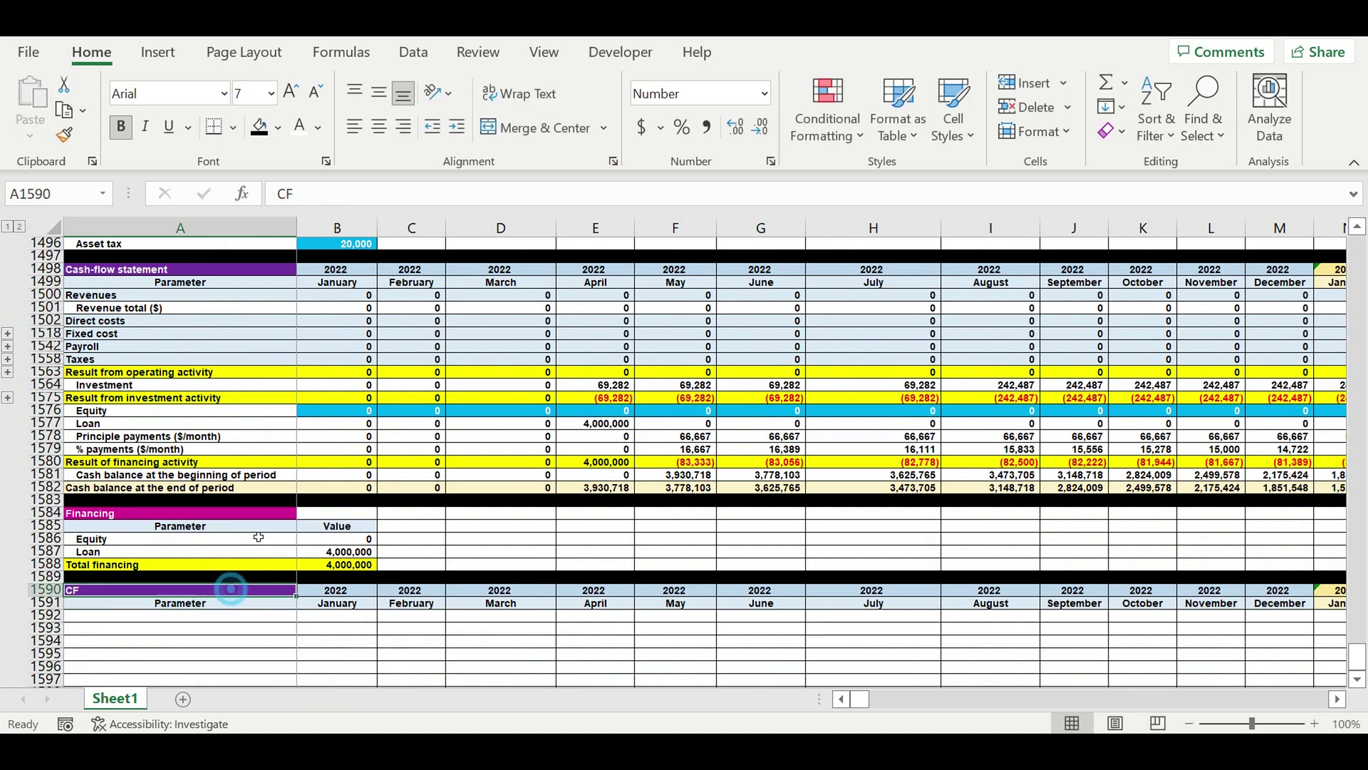
click(278, 127)
click(295, 234)
key(Right)
key(Right)
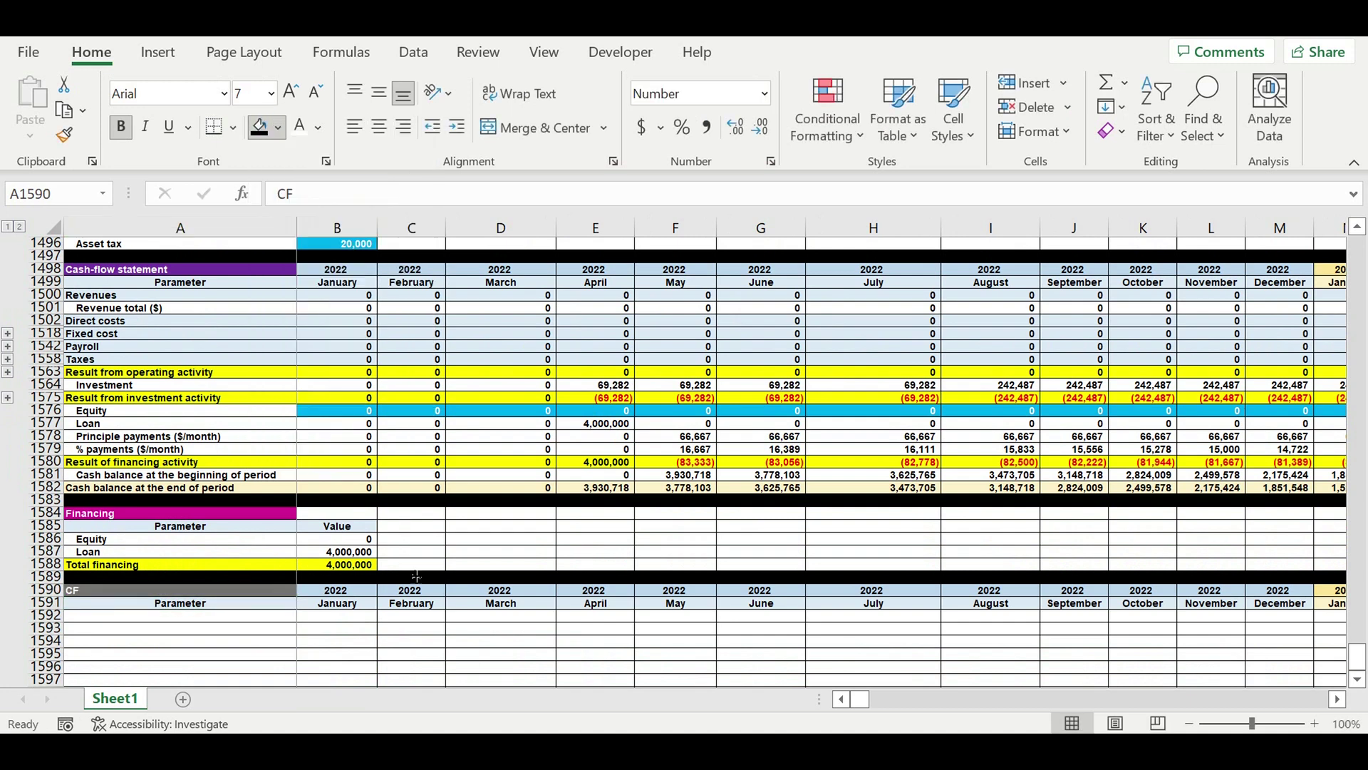
Label the first row below the CF block's header, cell A1592, as CF.
click(281, 616)
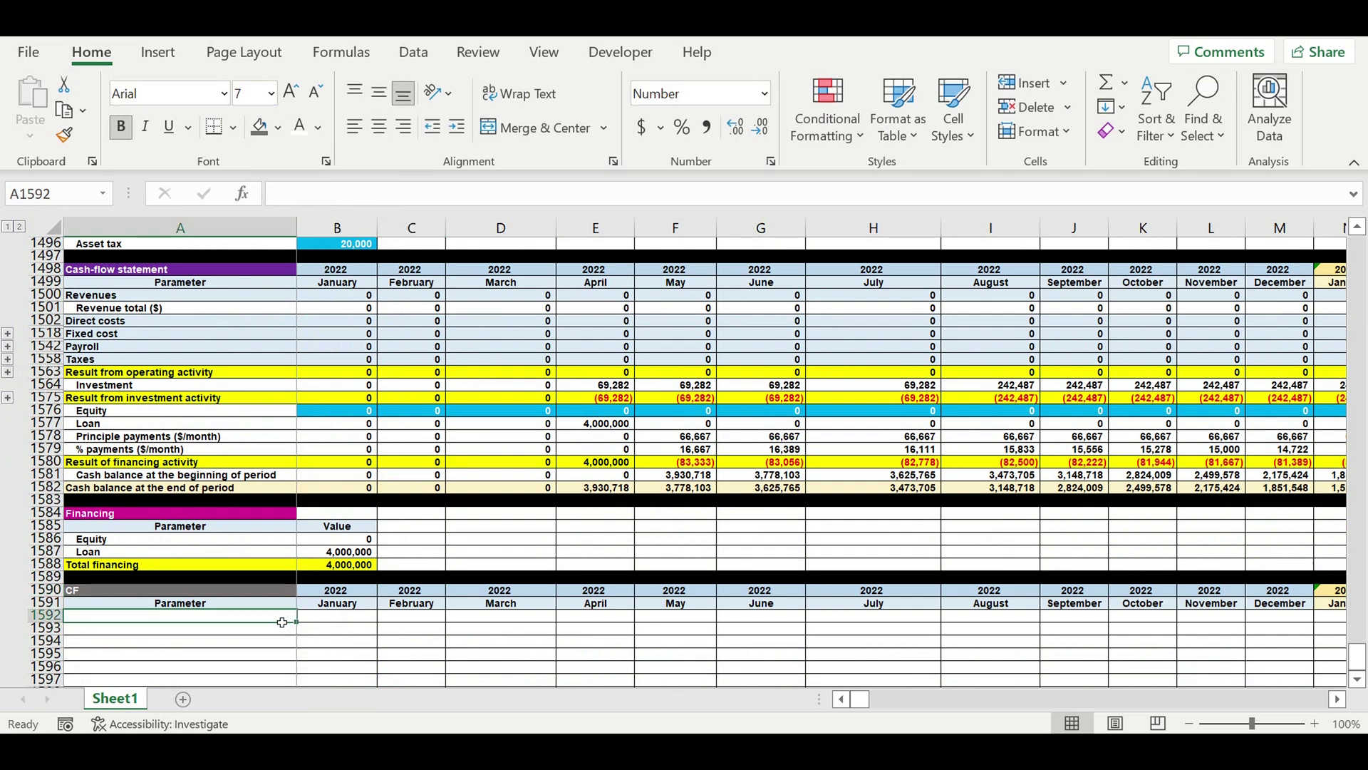
text(CF)
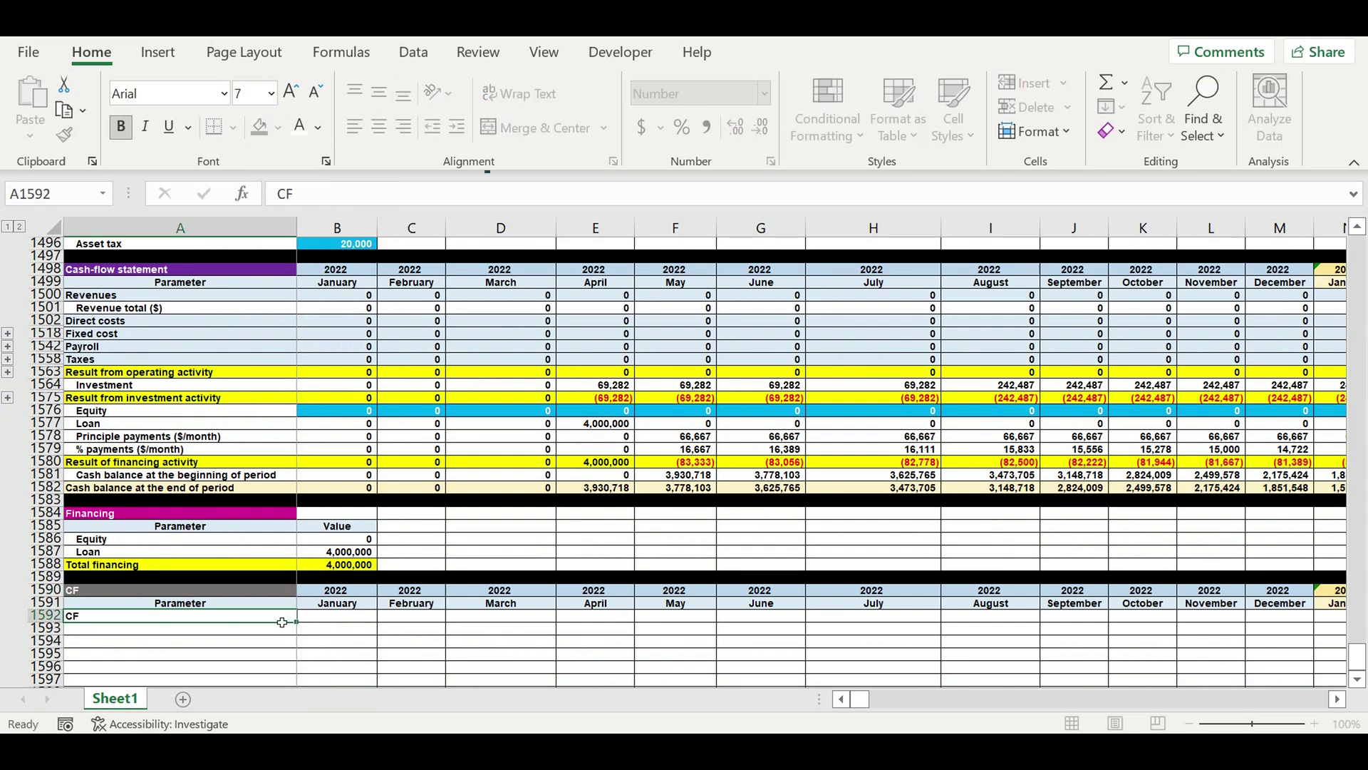
key(Return)
In January cell B1592, add the operating result, investment result and loan, minus principal and % payments: =B1563+B1575+B1577-B1578-B1579.
click(333, 616)
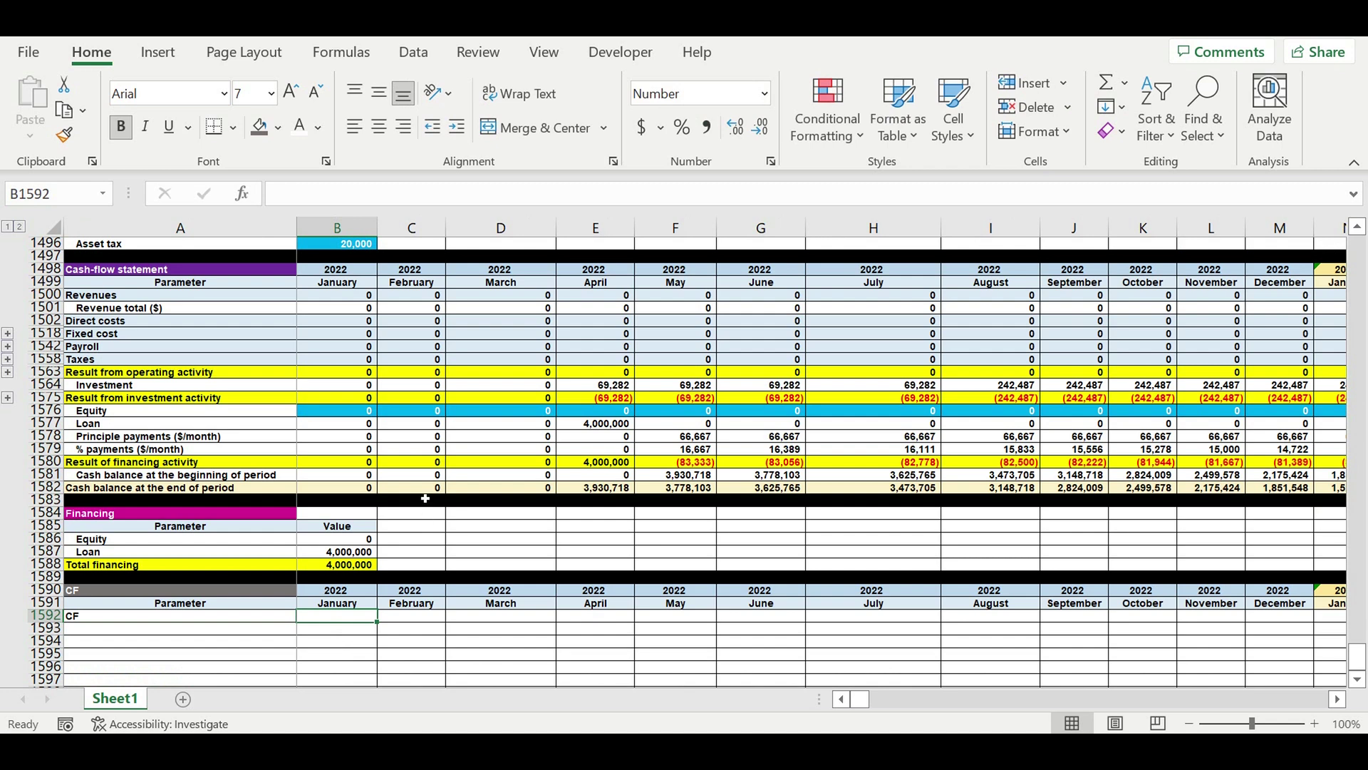
text(=)
click(336, 372)
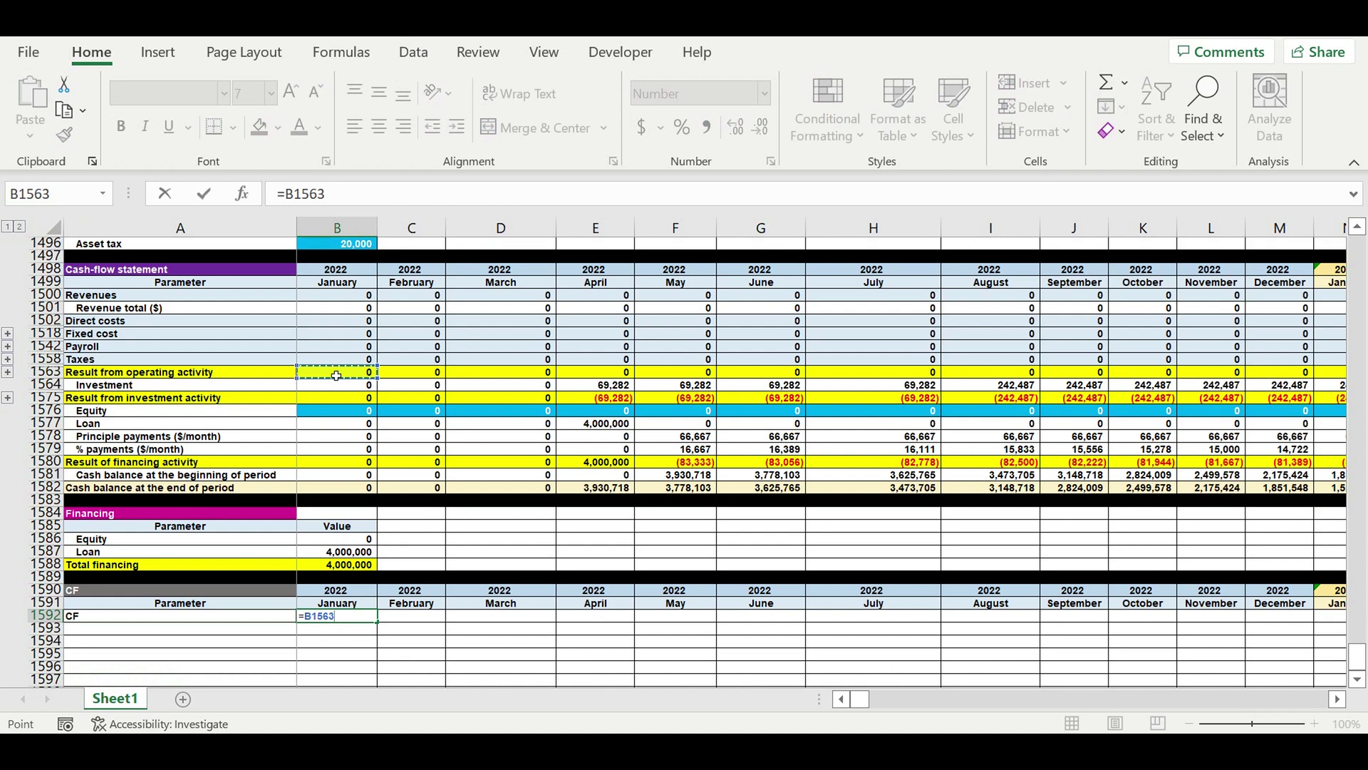
text(+)
click(327, 400)
text(+)
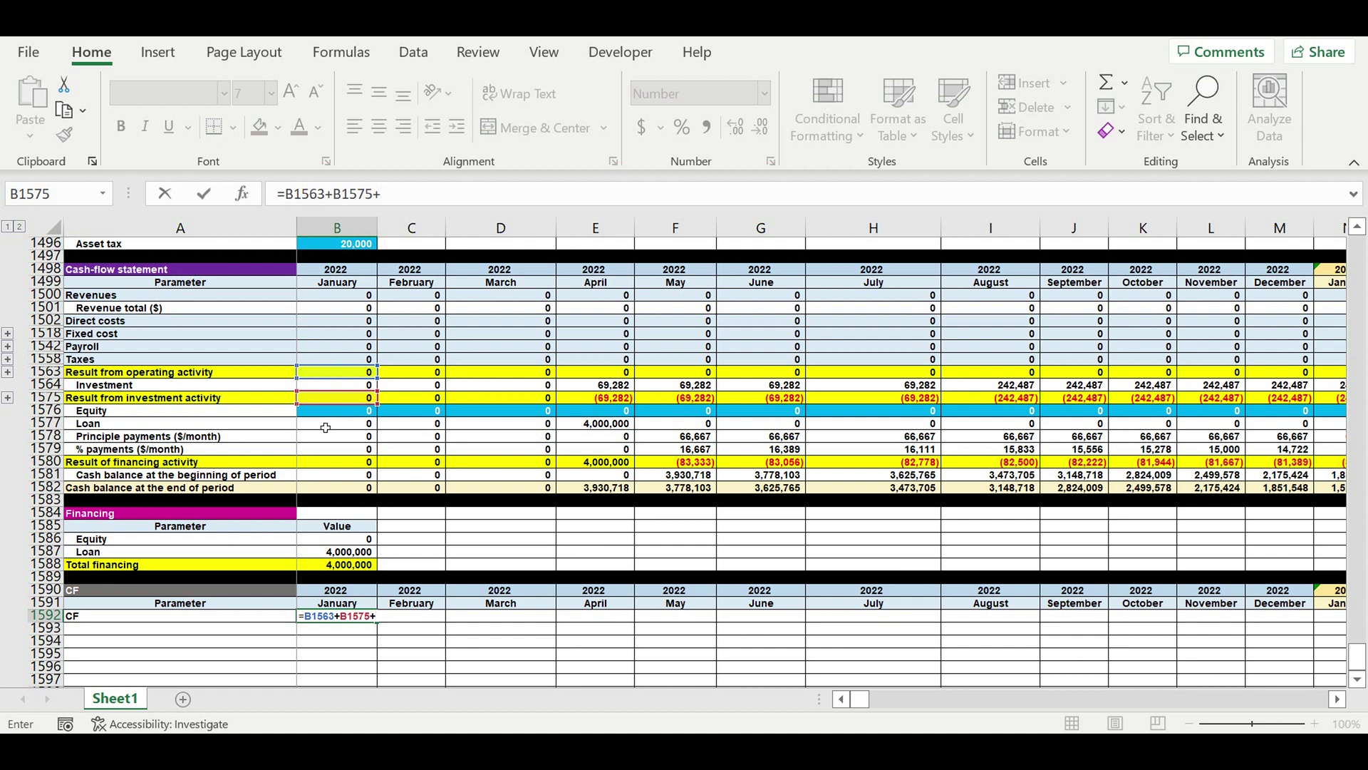
click(326, 426)
text(-)
click(328, 438)
text(-)
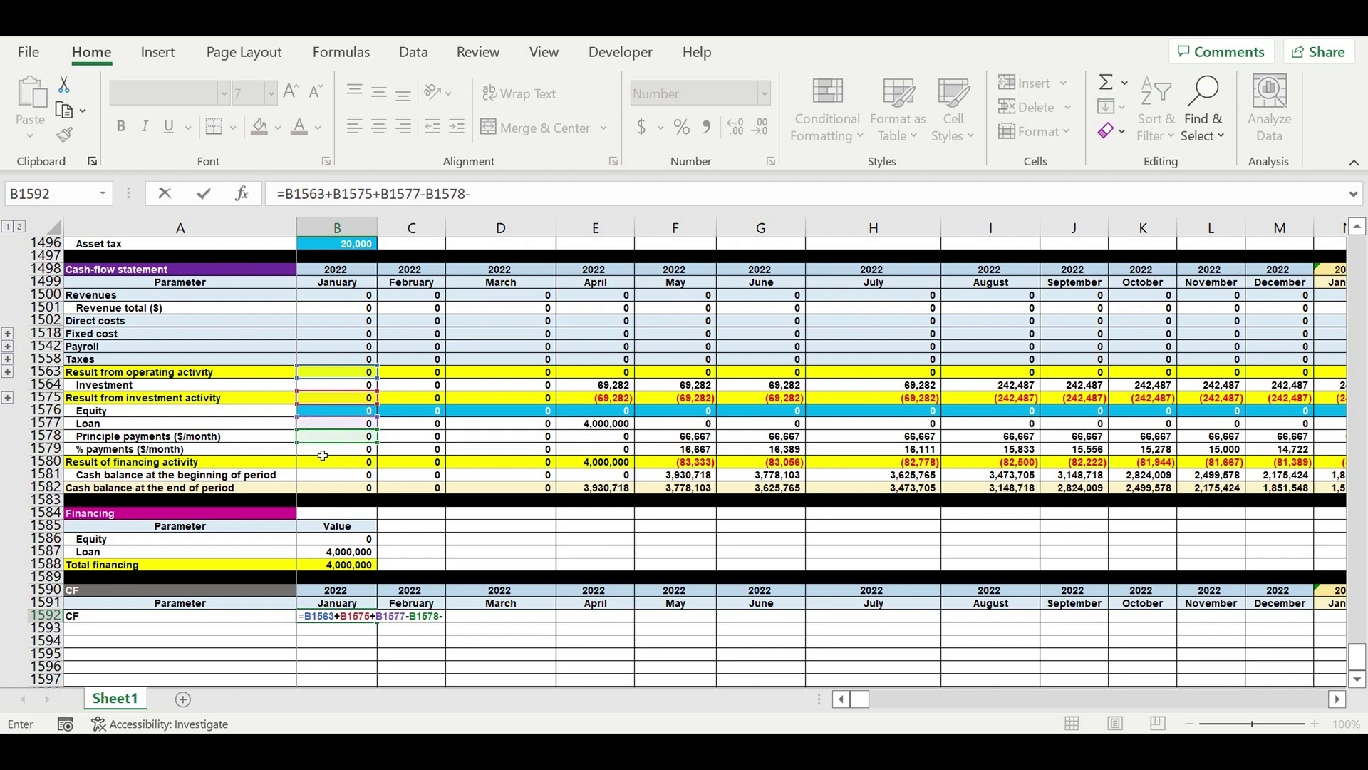
click(323, 455)
key(Return)
Extend the January CF formula to February in C1592 and append the previous month's CF to it with +B1592.
click(353, 619)
drag(383, 627, 442, 620)
click(412, 617)
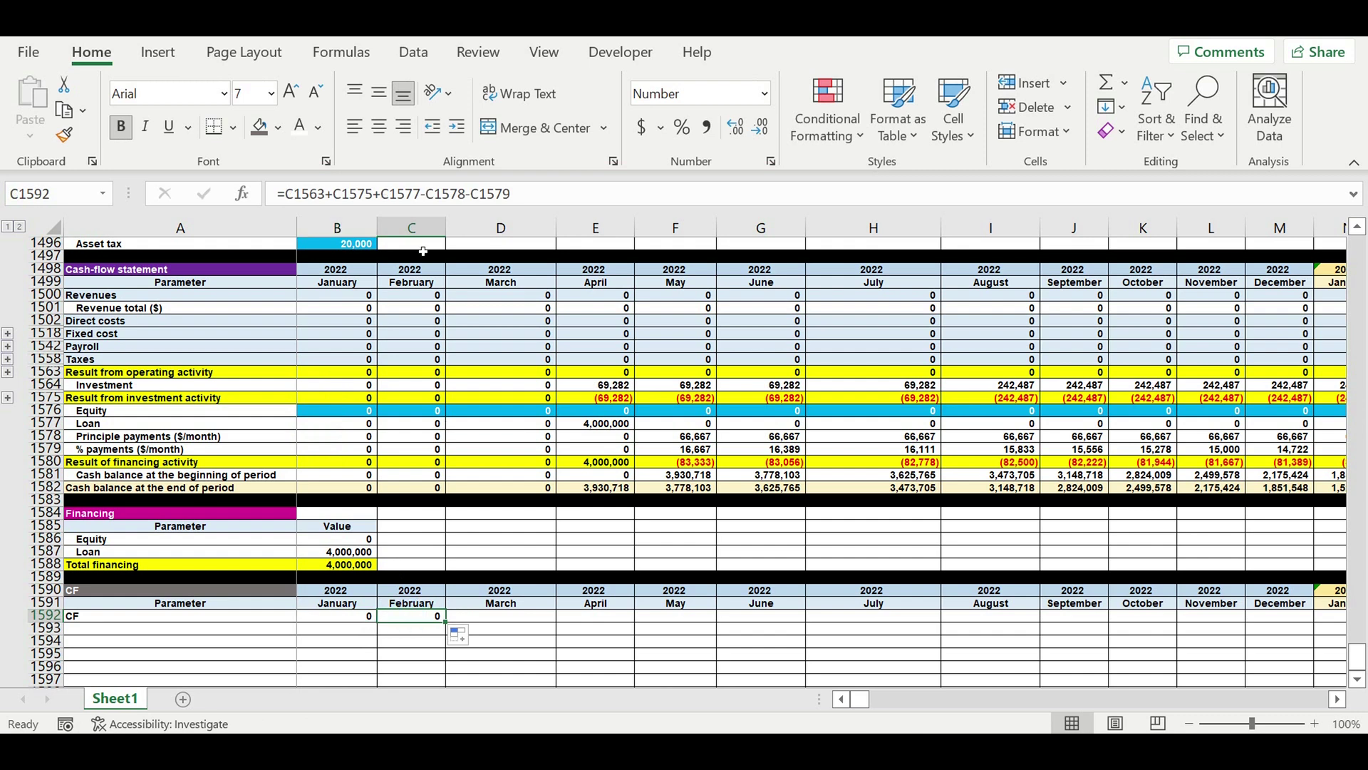
click(548, 200)
text(+)
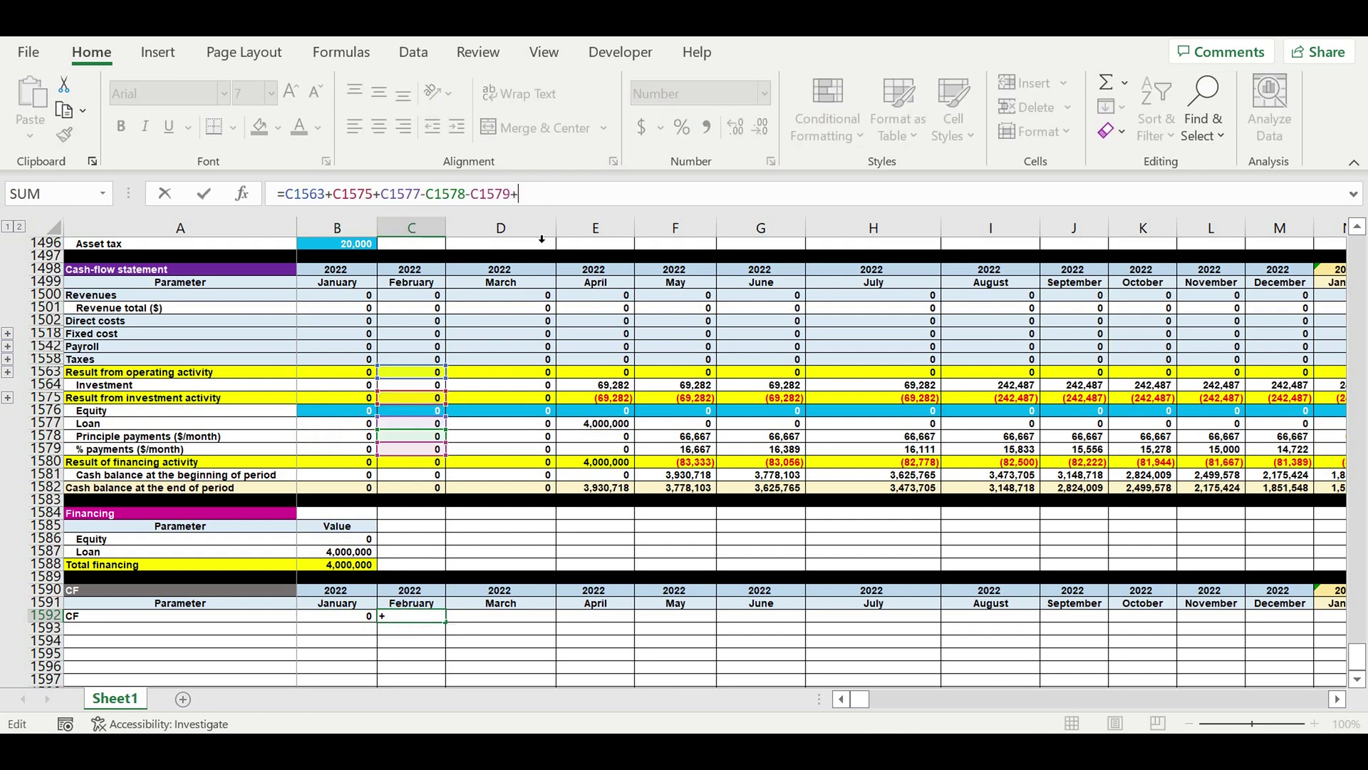
click(330, 619)
key(Return)
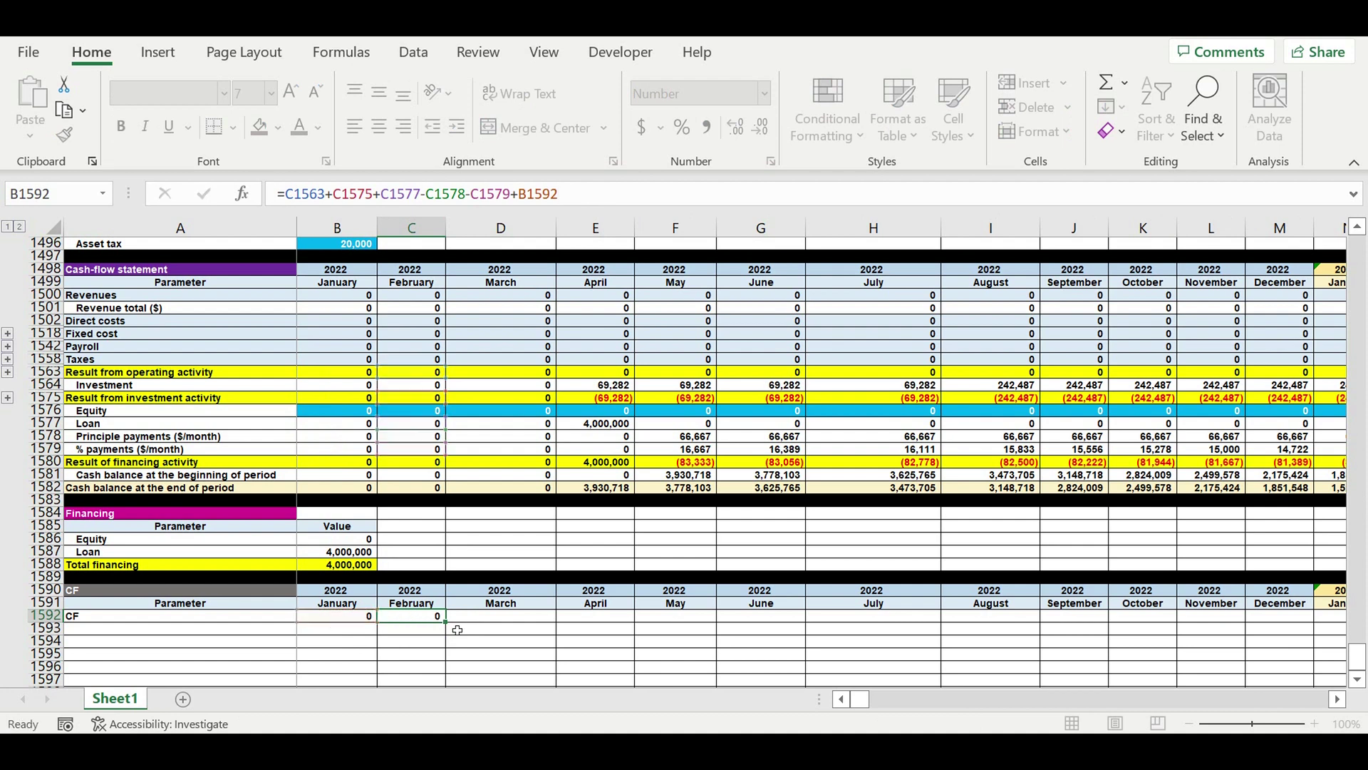
Fill the February CF formula from C1592 across all months through December 2031 in DQ1592.
click(489, 625)
click(441, 618)
drag(453, 627, 1184, 618)
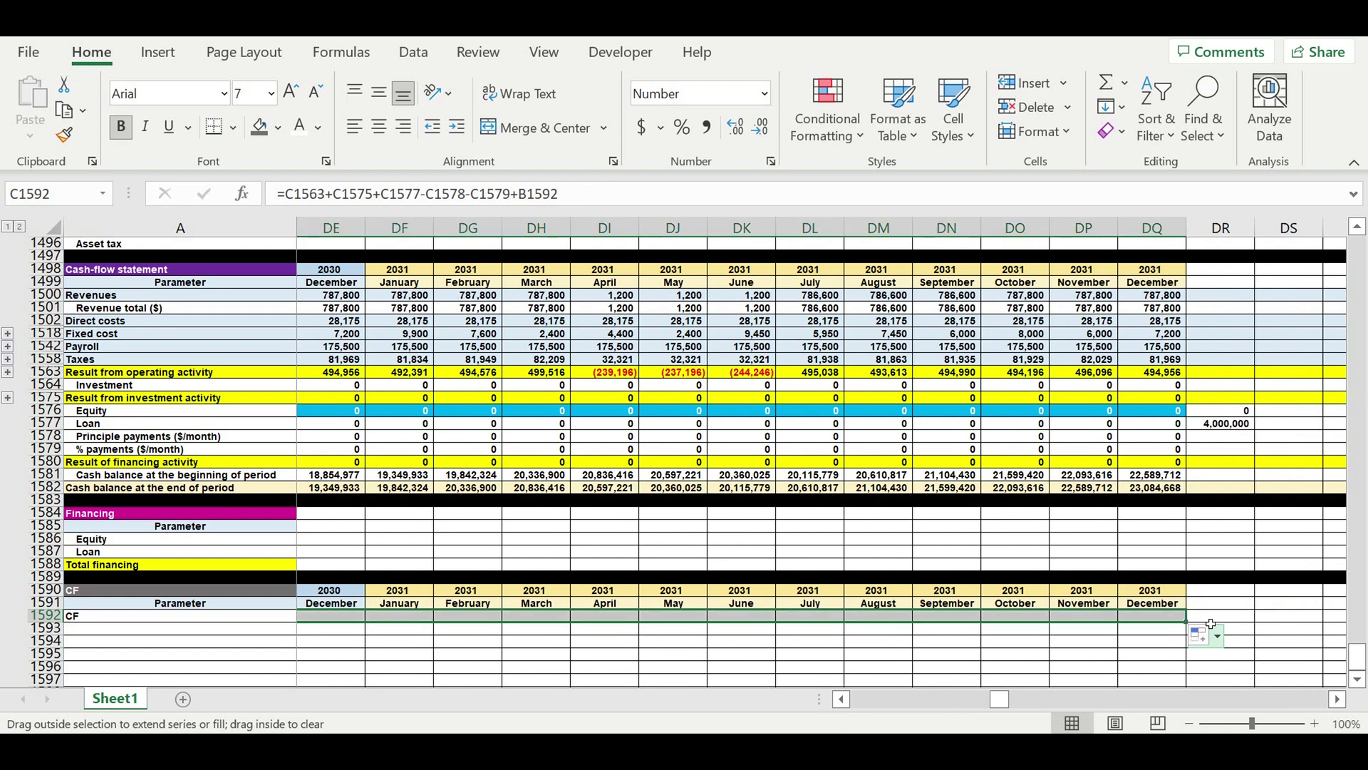
Calculate the lowest monthly CF value beside the row in DR1592 with =MIN(B1592:DQ1592).
click(1226, 620)
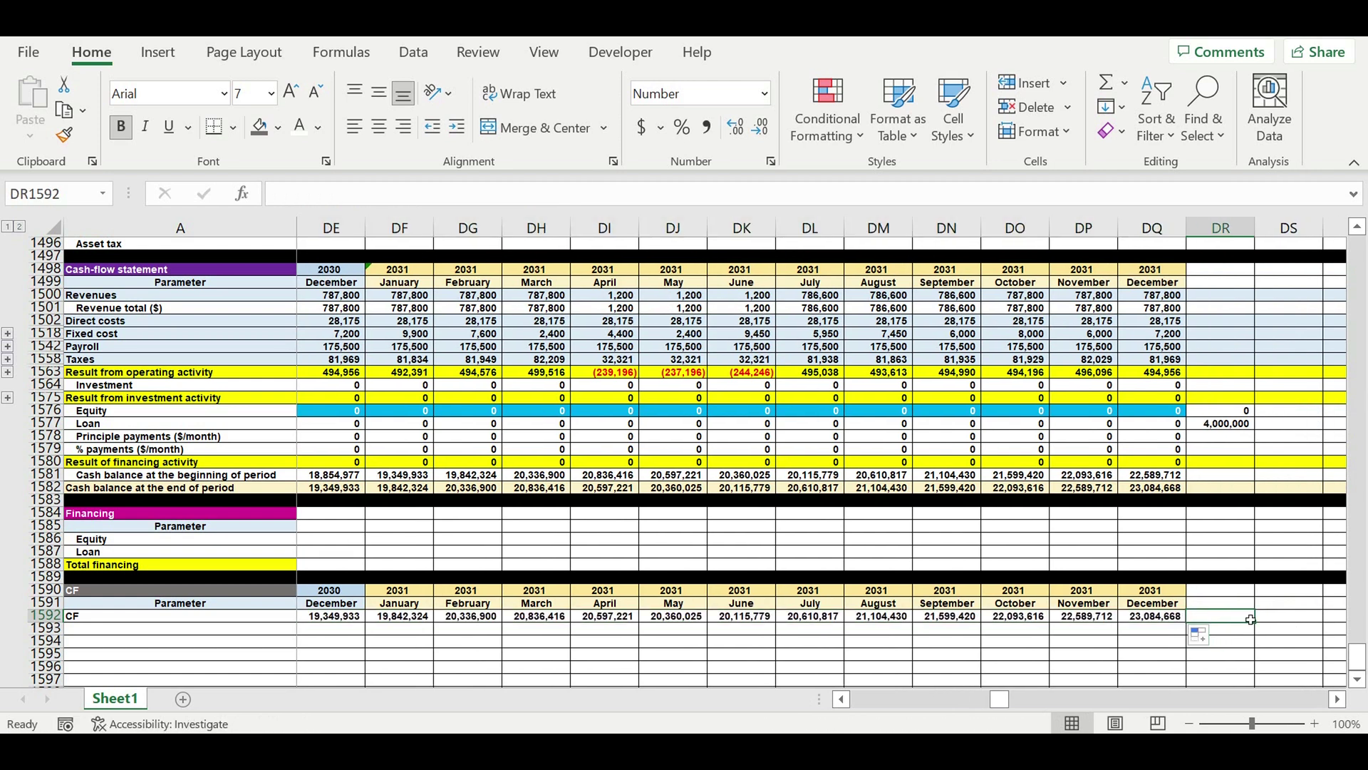
text(=min()
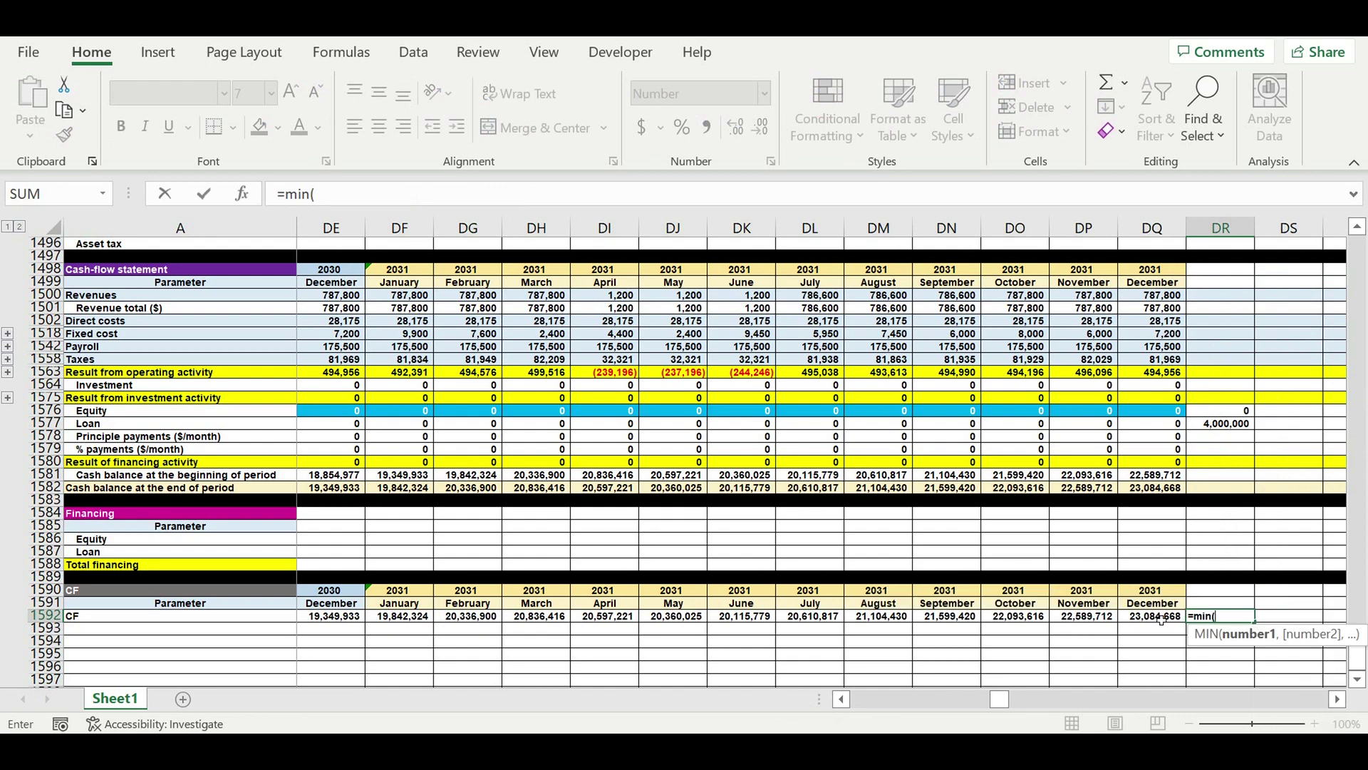
drag(1161, 618, 194, 521)
drag(5, 565, 319, 590)
click(438, 194)
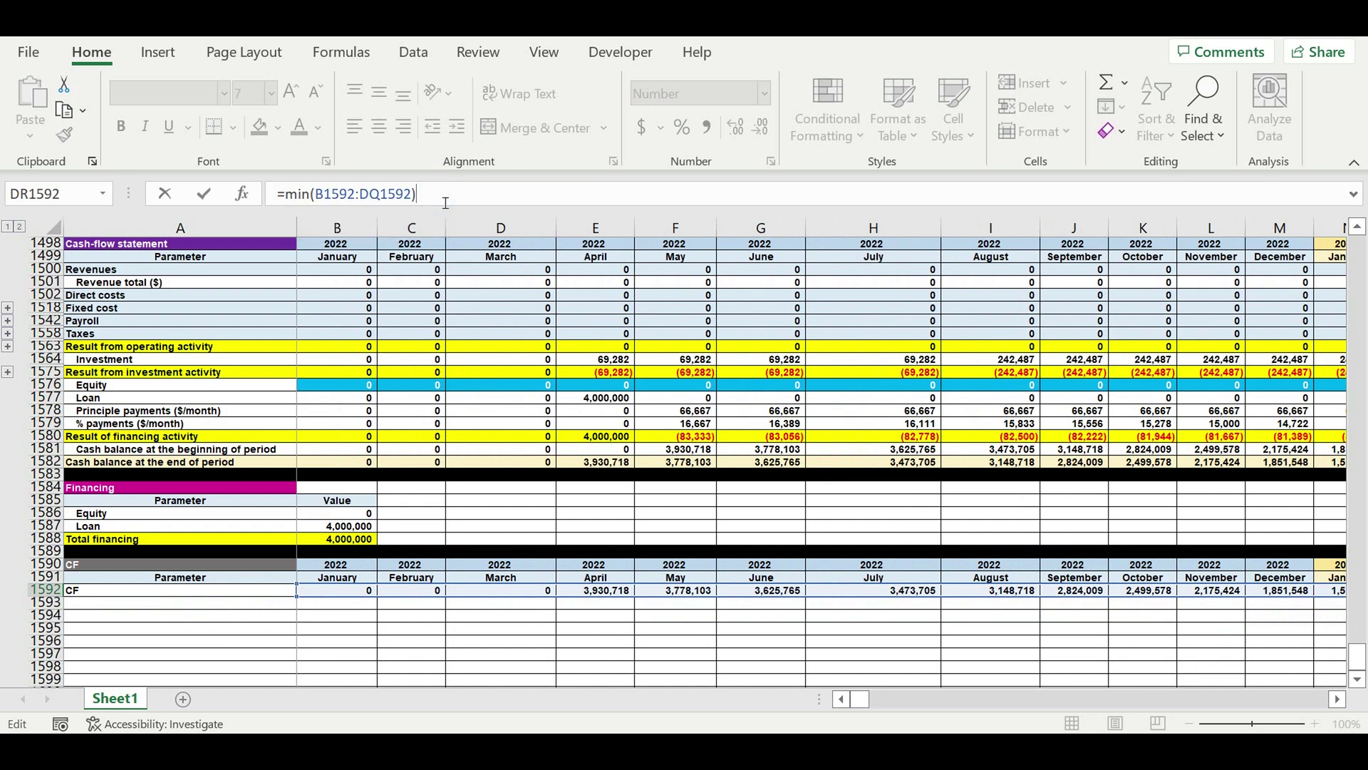
key(Return)
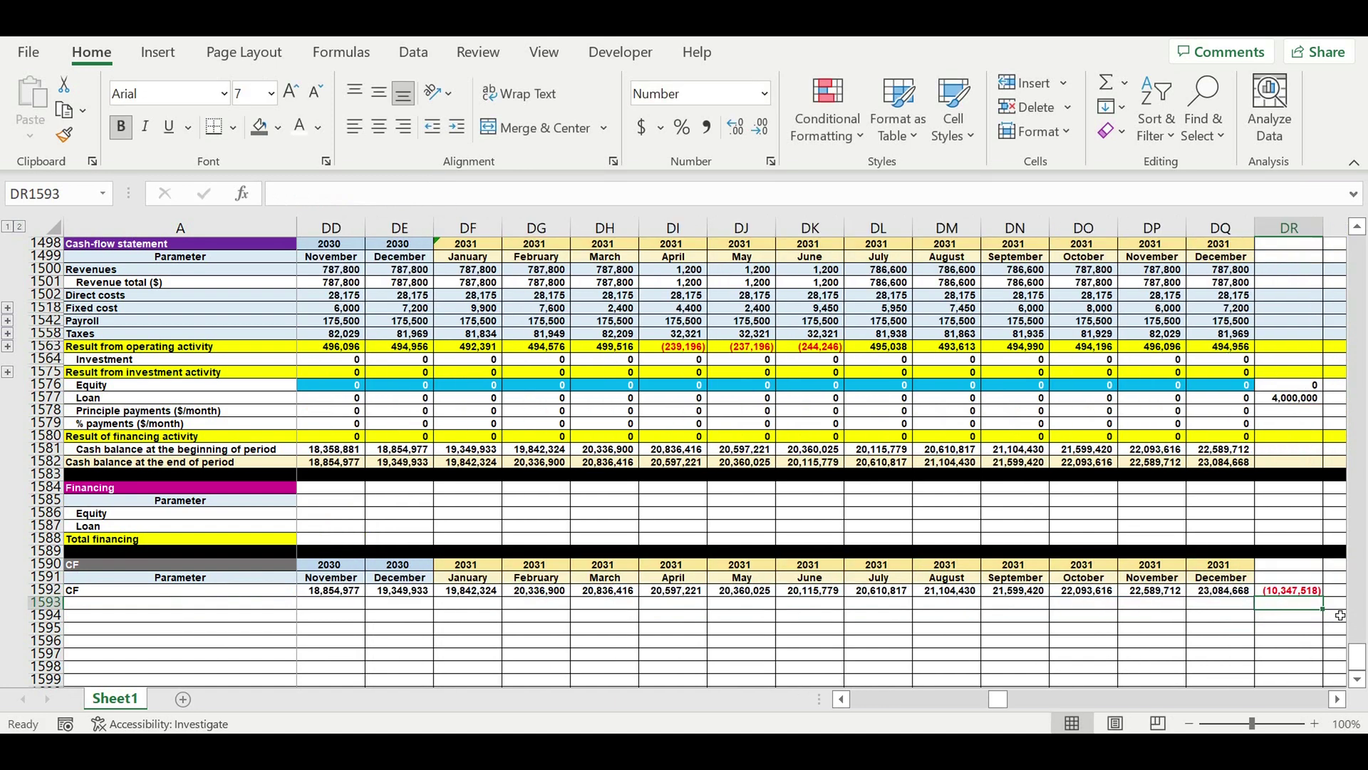
click(1293, 591)
Replace the January Equity value in B1576 with the negated CF minimum, =-DR1592.
drag(996, 699, 670, 704)
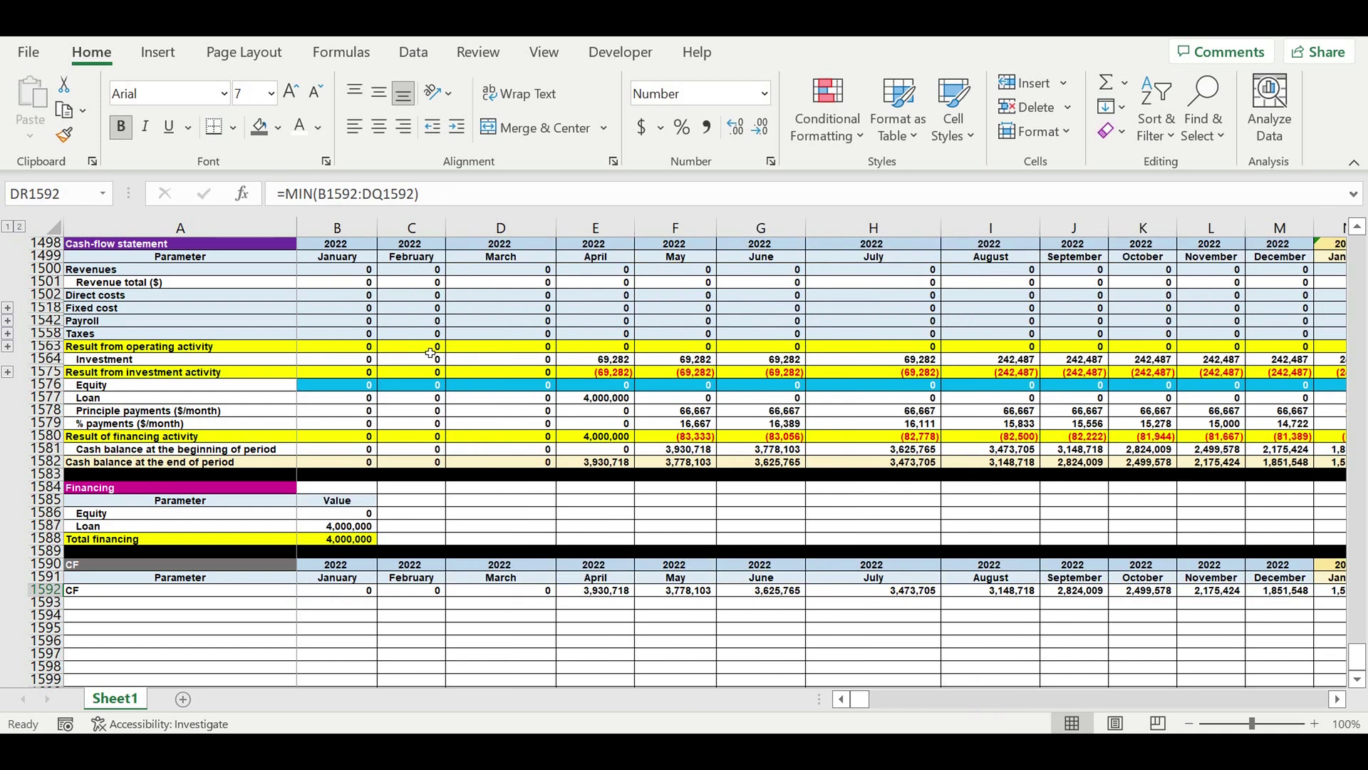
click(328, 385)
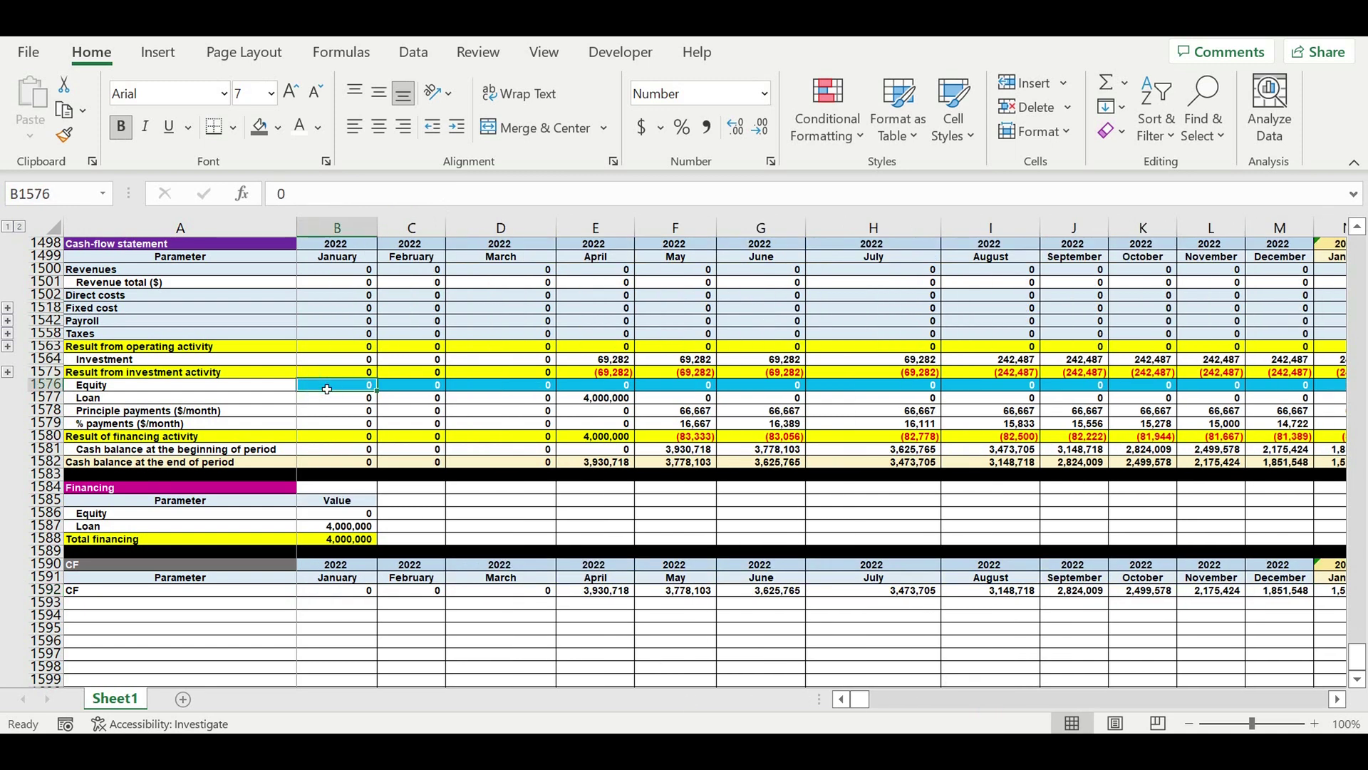
text(=-)
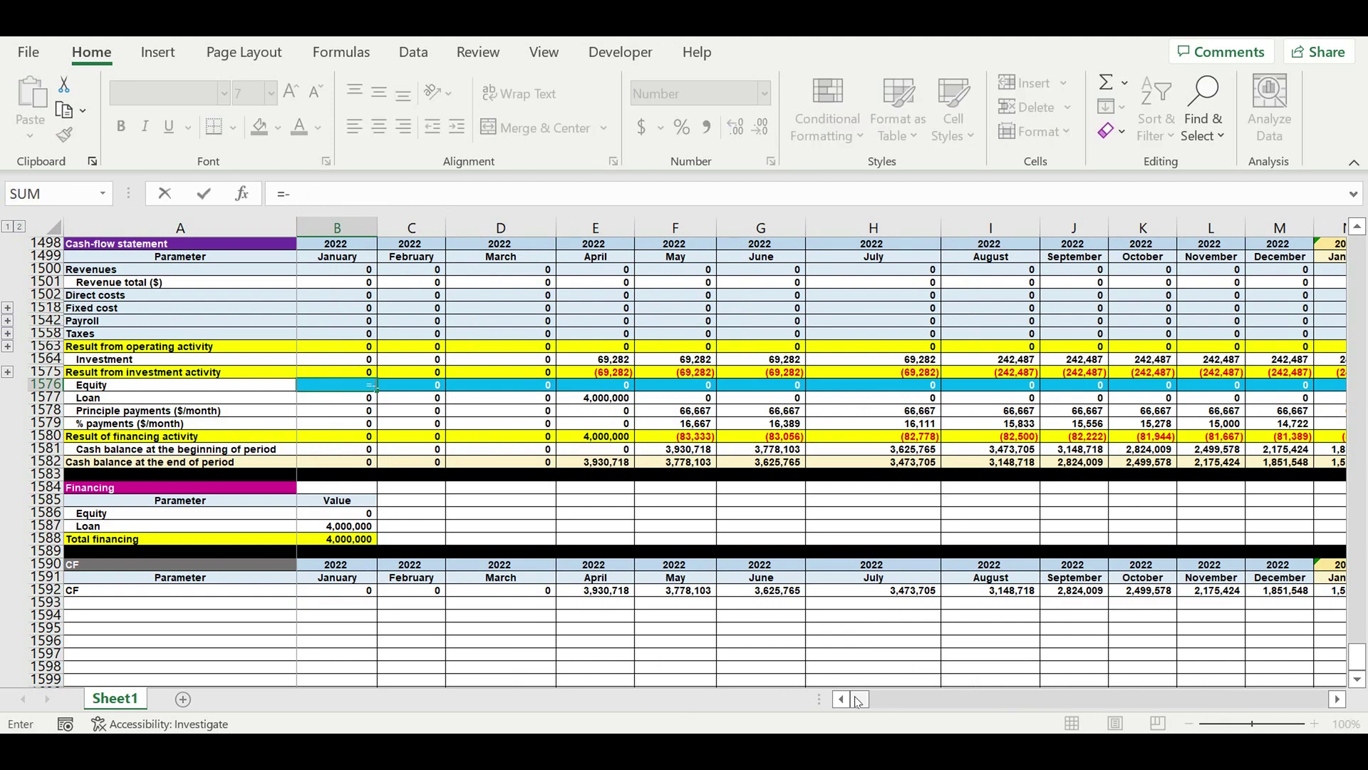
drag(860, 704, 1013, 706)
drag(1004, 708, 910, 594)
click(1026, 591)
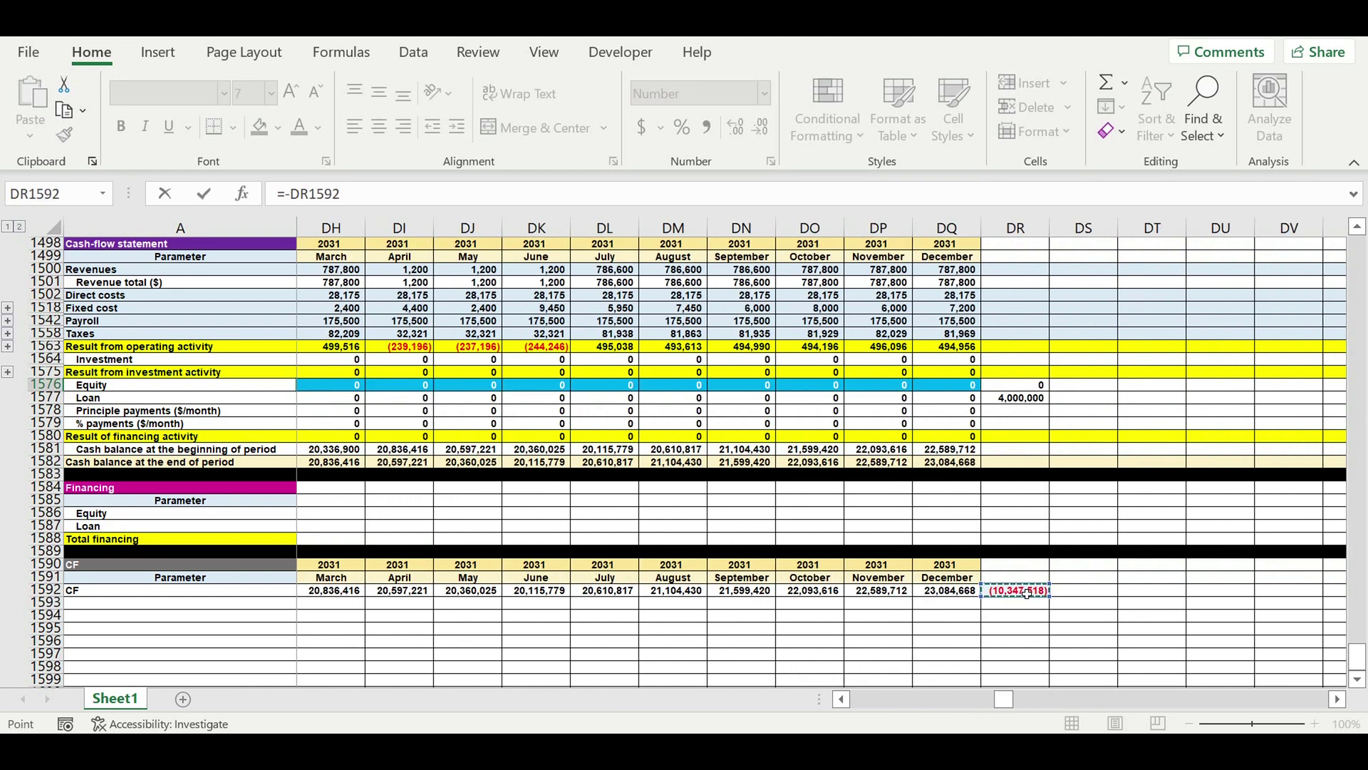
key(Return)
key(Home)
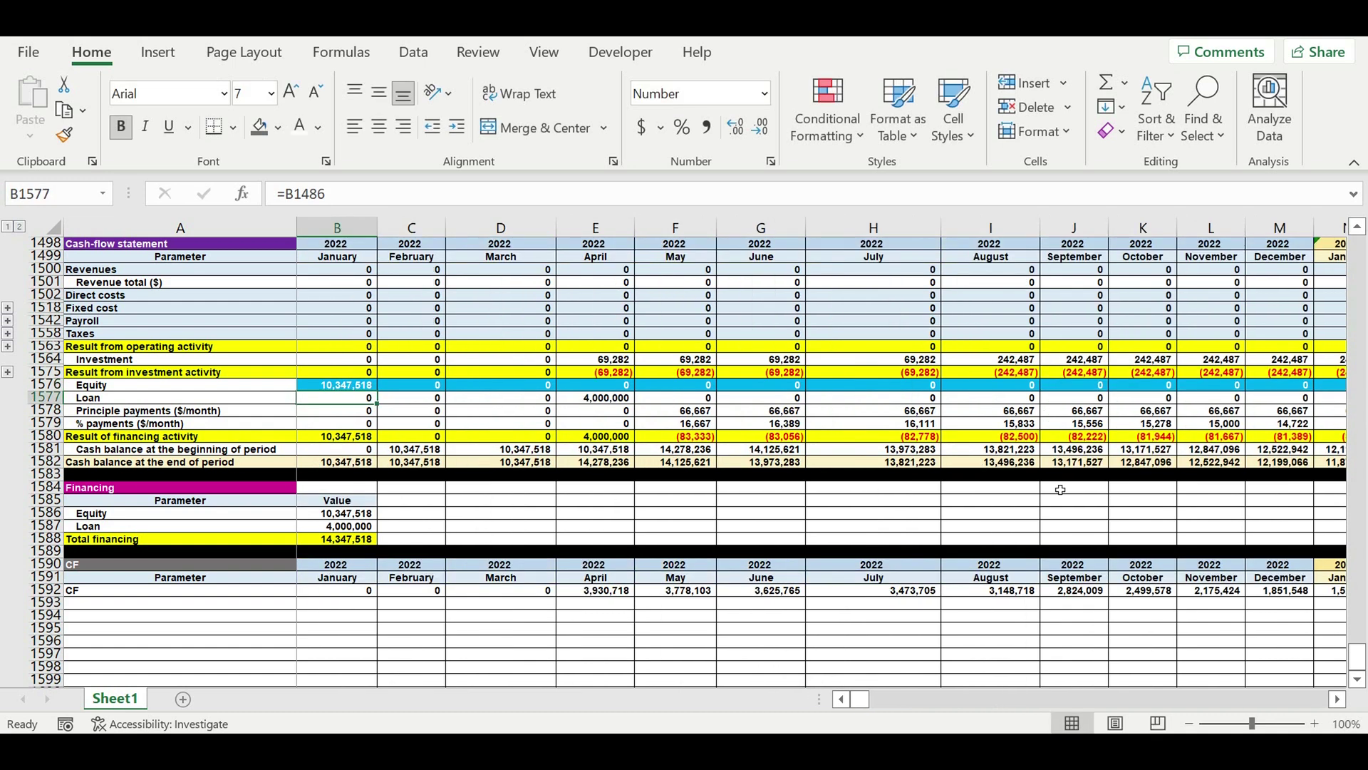
Examine the Equity and Loan values in the financing summary and the end-of-period cash balances in row 1582, especially June and July 2024.
click(510, 449)
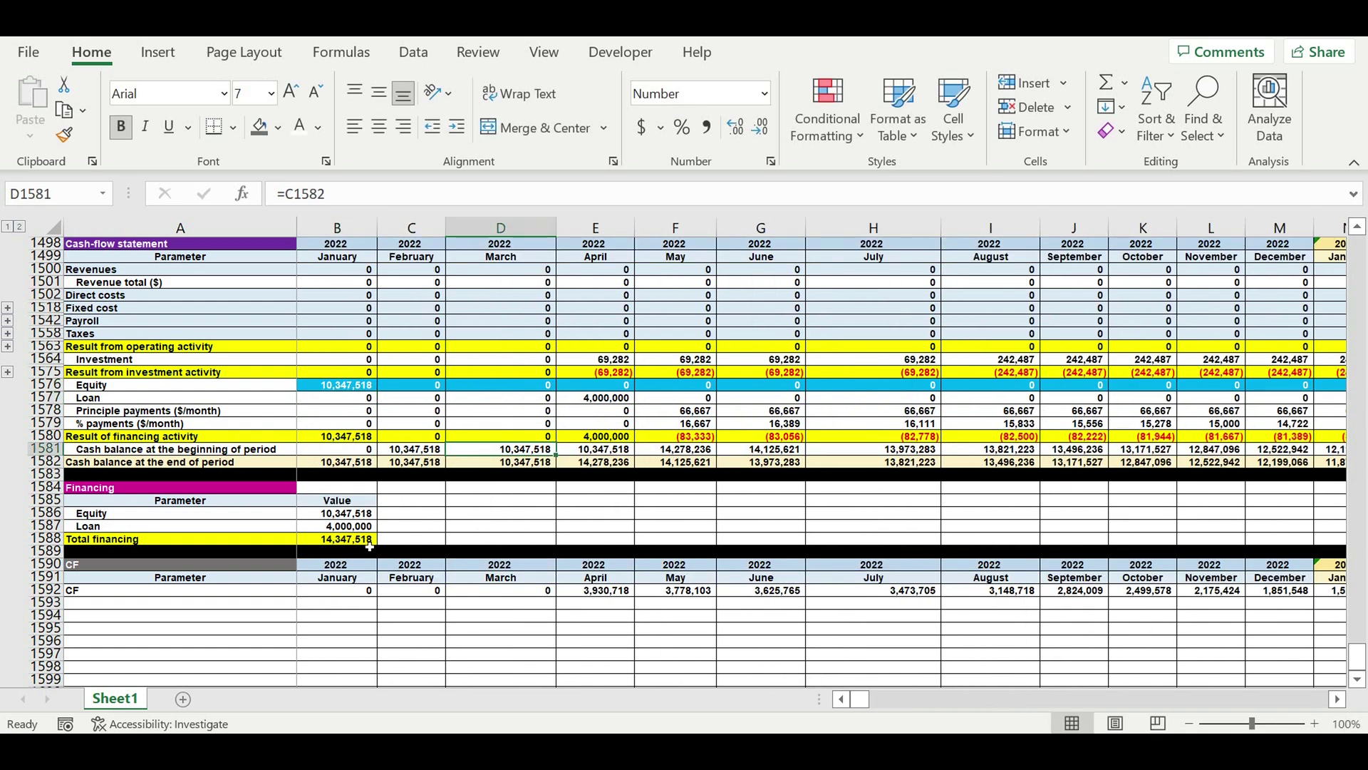
click(339, 516)
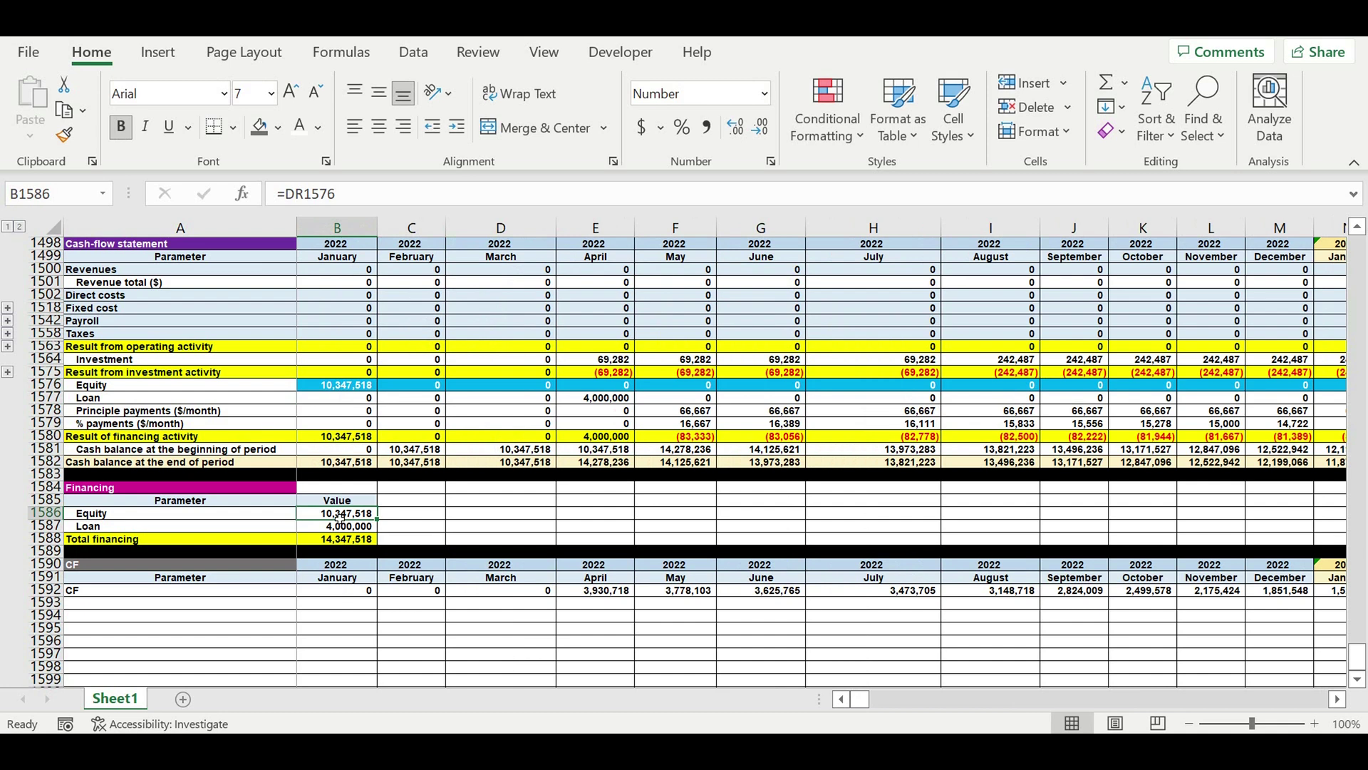
click(339, 531)
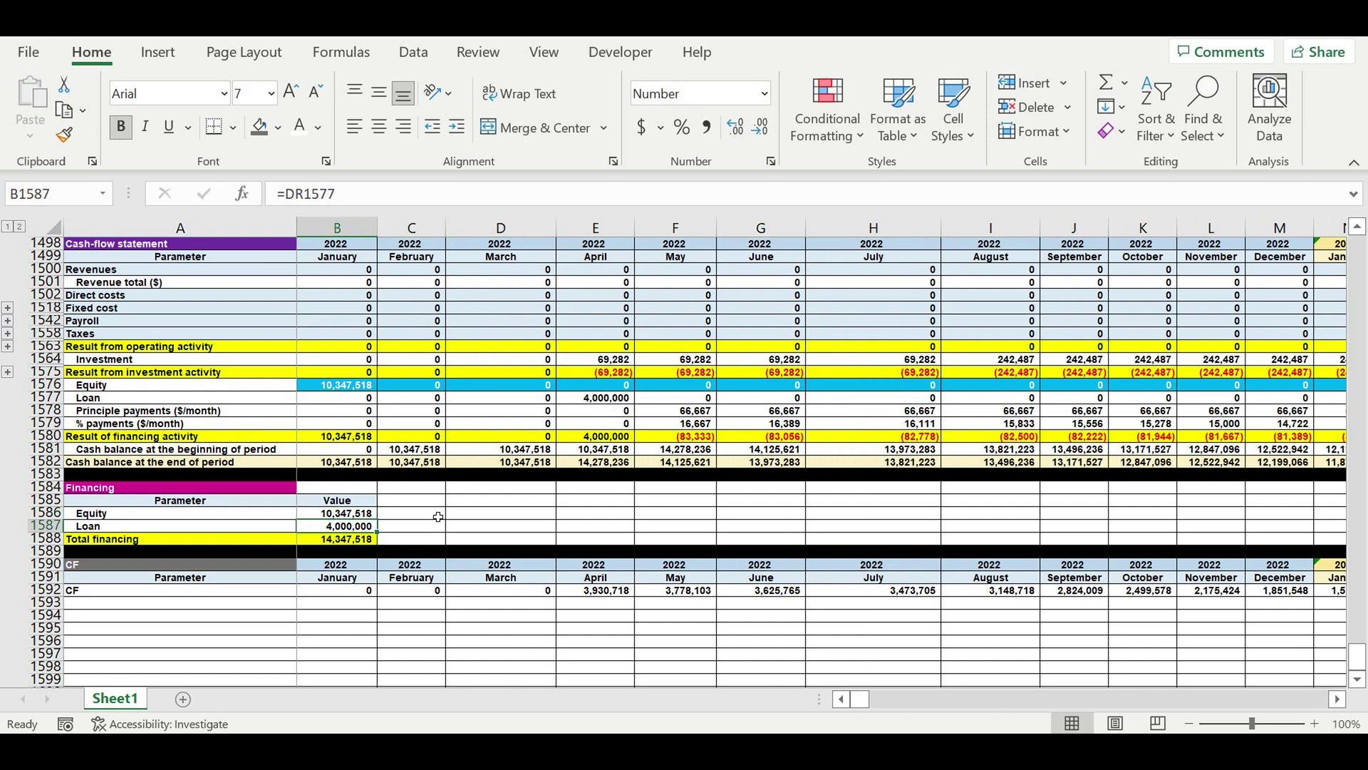
drag(684, 465, 1220, 464)
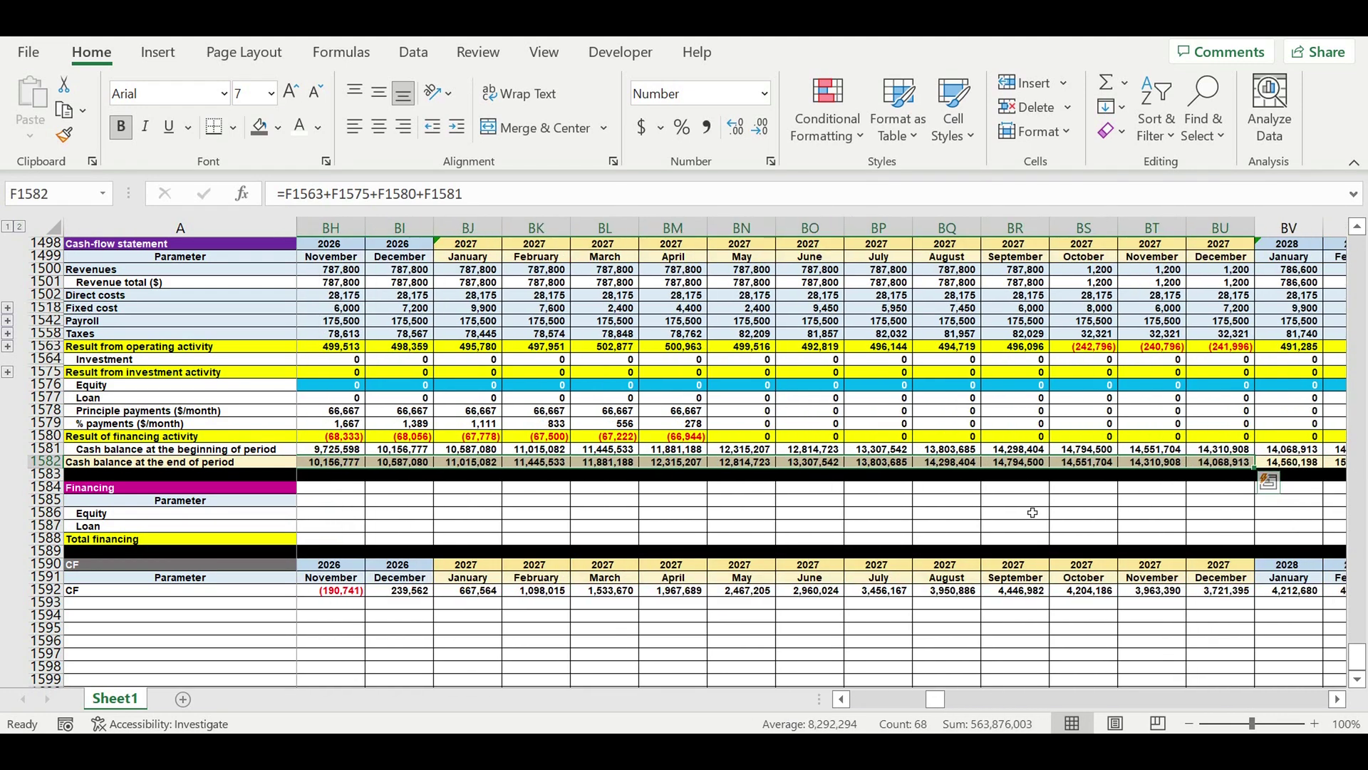
drag(933, 702, 880, 709)
click(957, 513)
click(1162, 463)
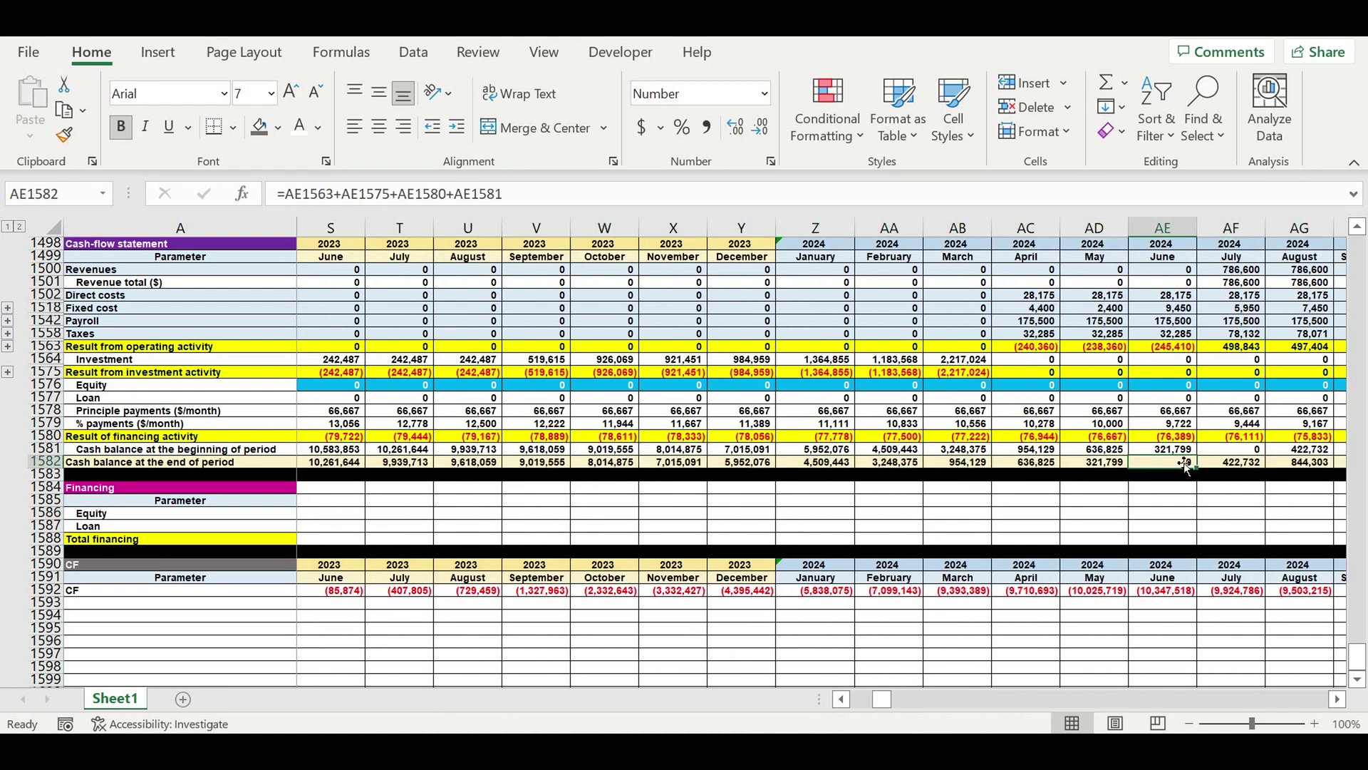
click(1233, 464)
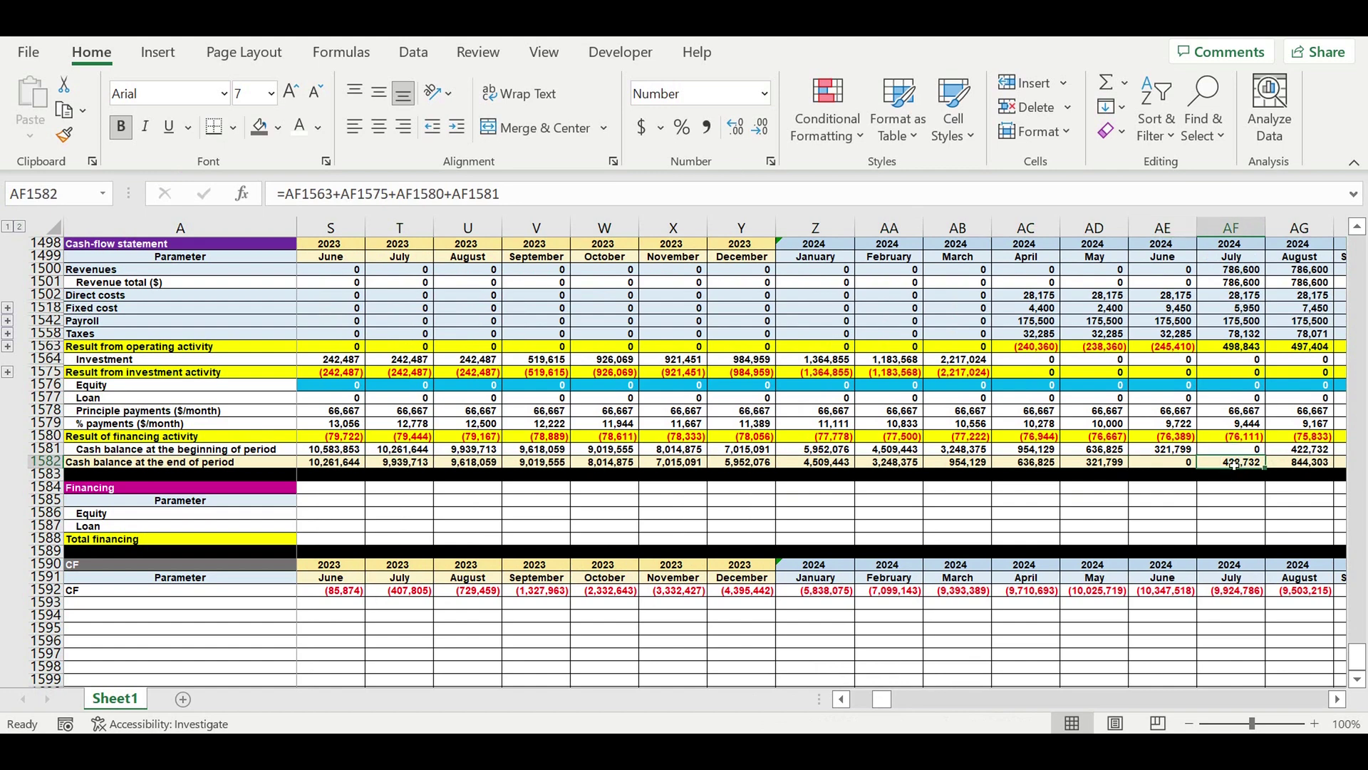
drag(886, 700, 783, 704)
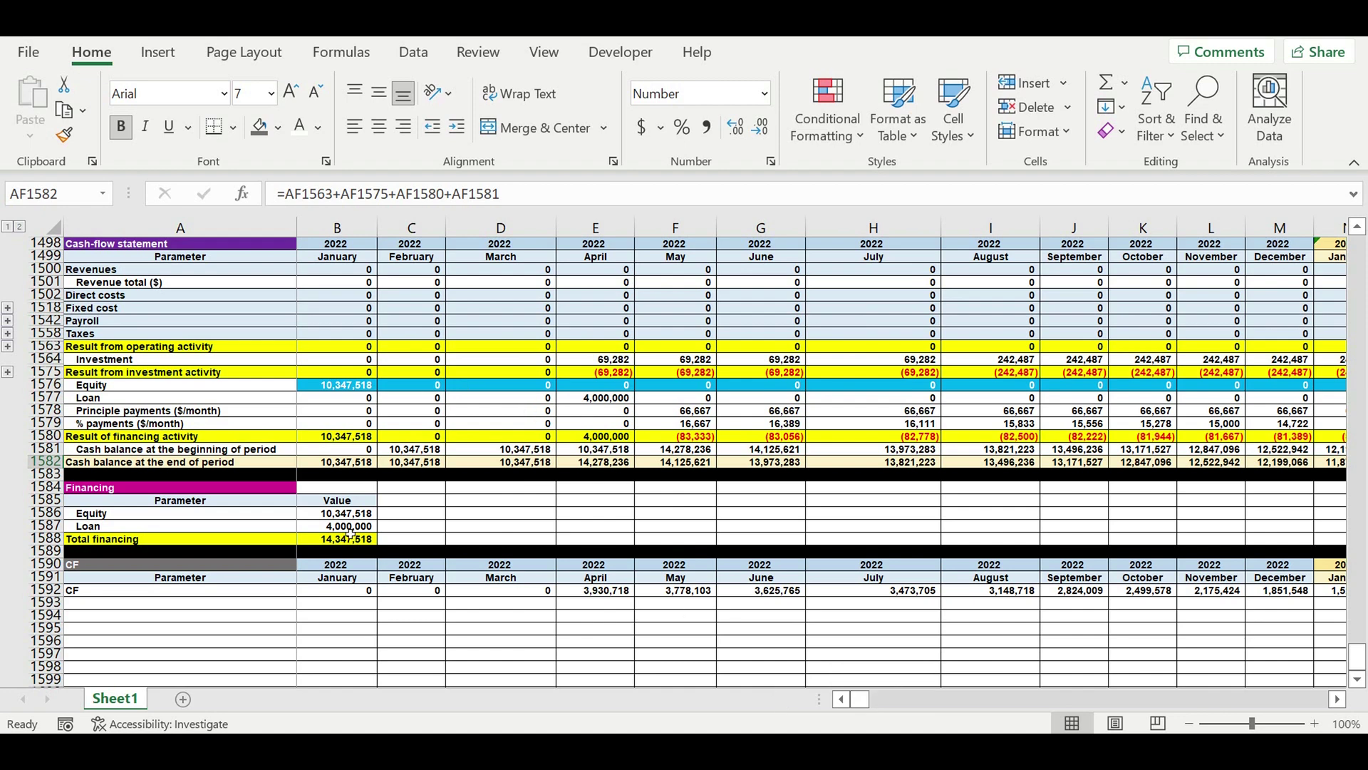
Set the loan Amount ($) in B1472 to 0.
click(353, 527)
scroll(417, 490, up, 3)
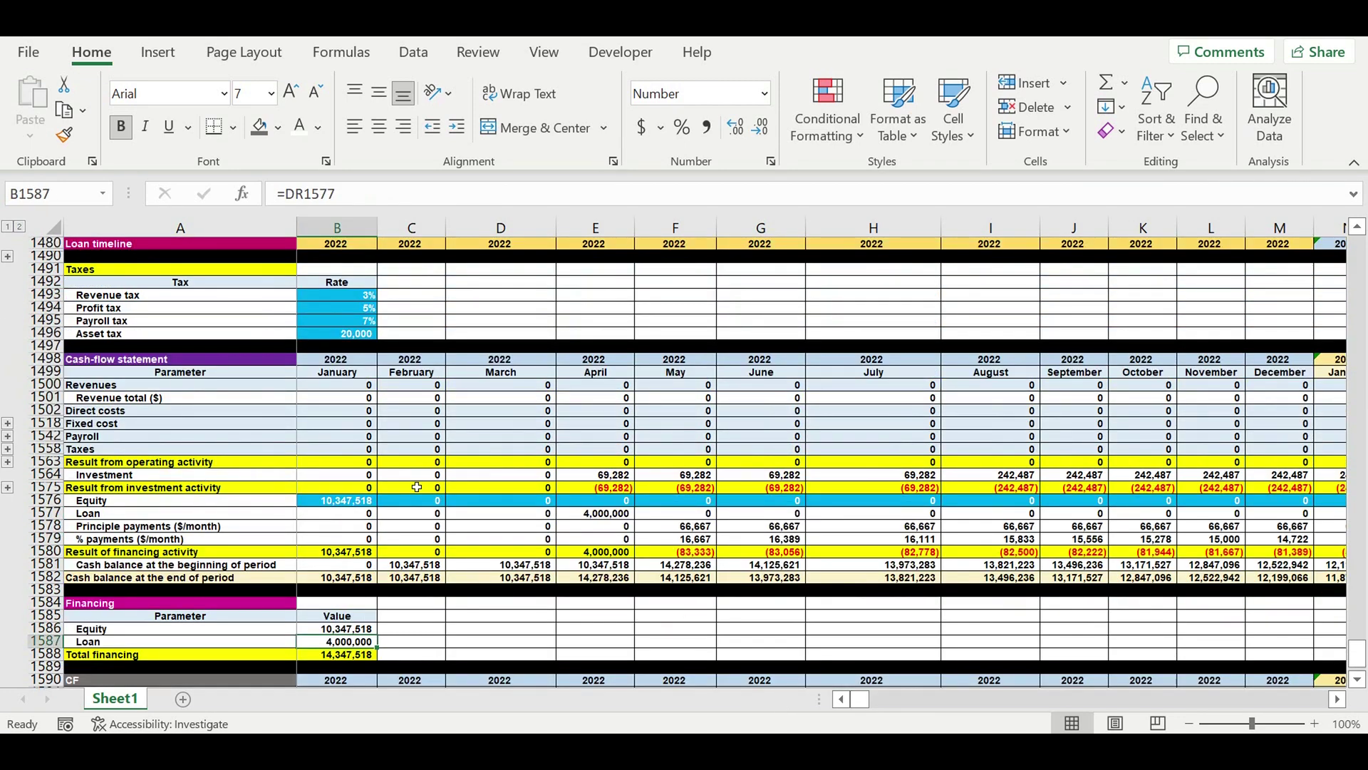
scroll(416, 487, up, 7)
click(358, 427)
text(0)
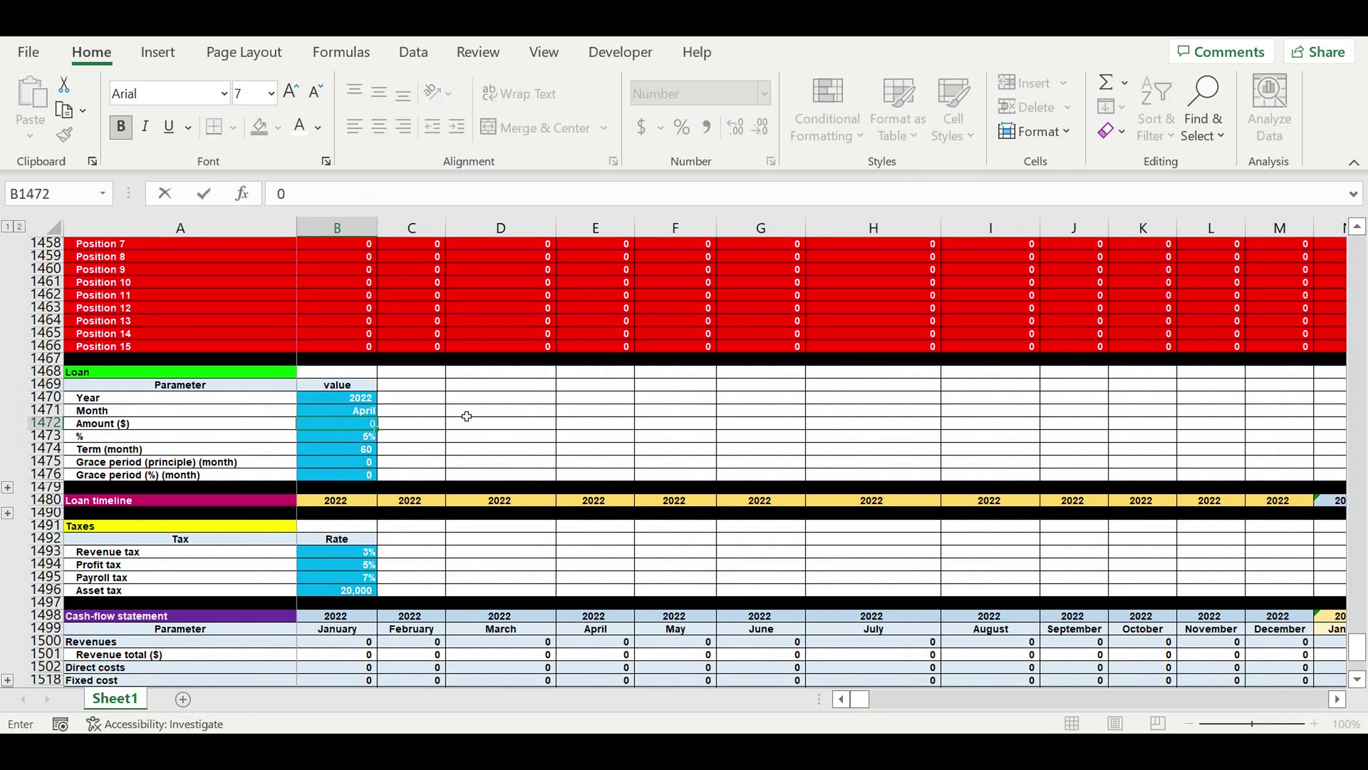
key(Return)
Examine the total financing and equity without a loan, and the cash balances at the end of June and July 2024.
scroll(585, 511, down, 8)
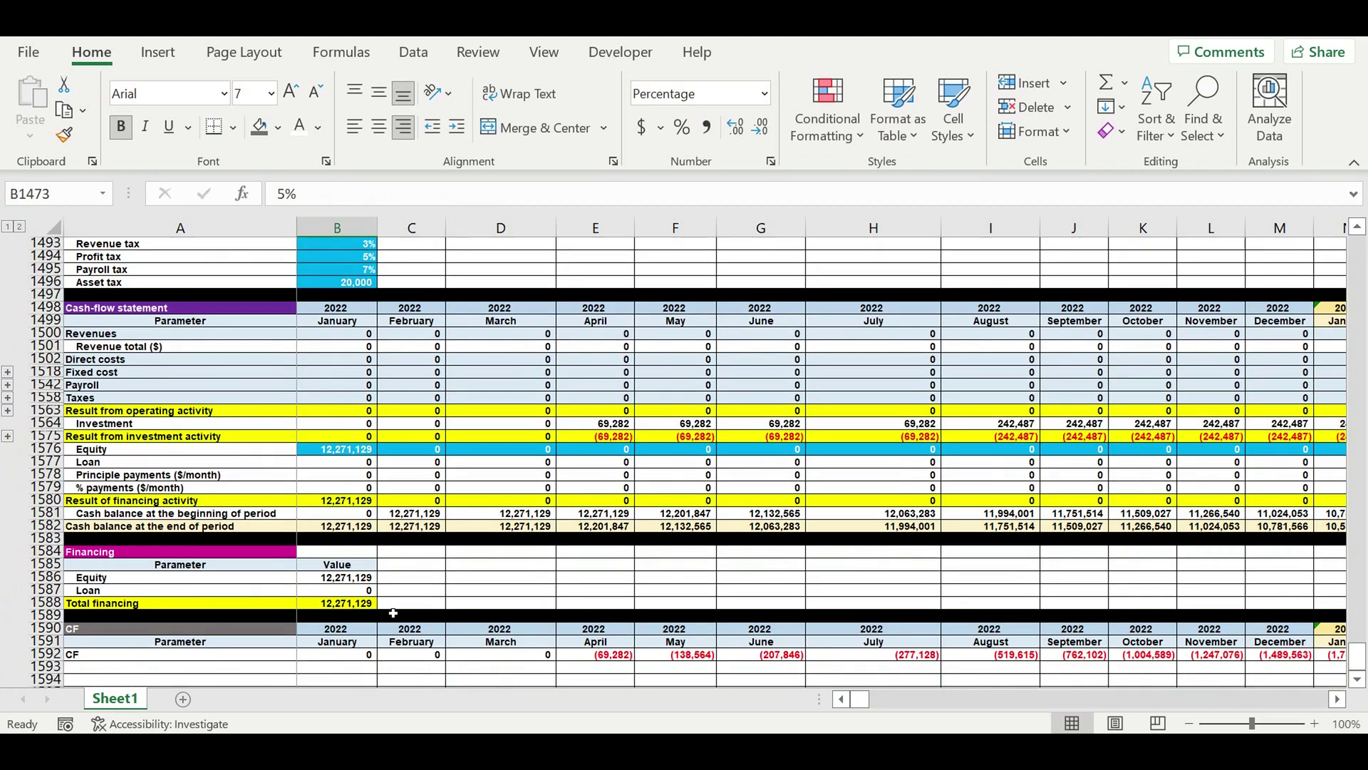
click(352, 605)
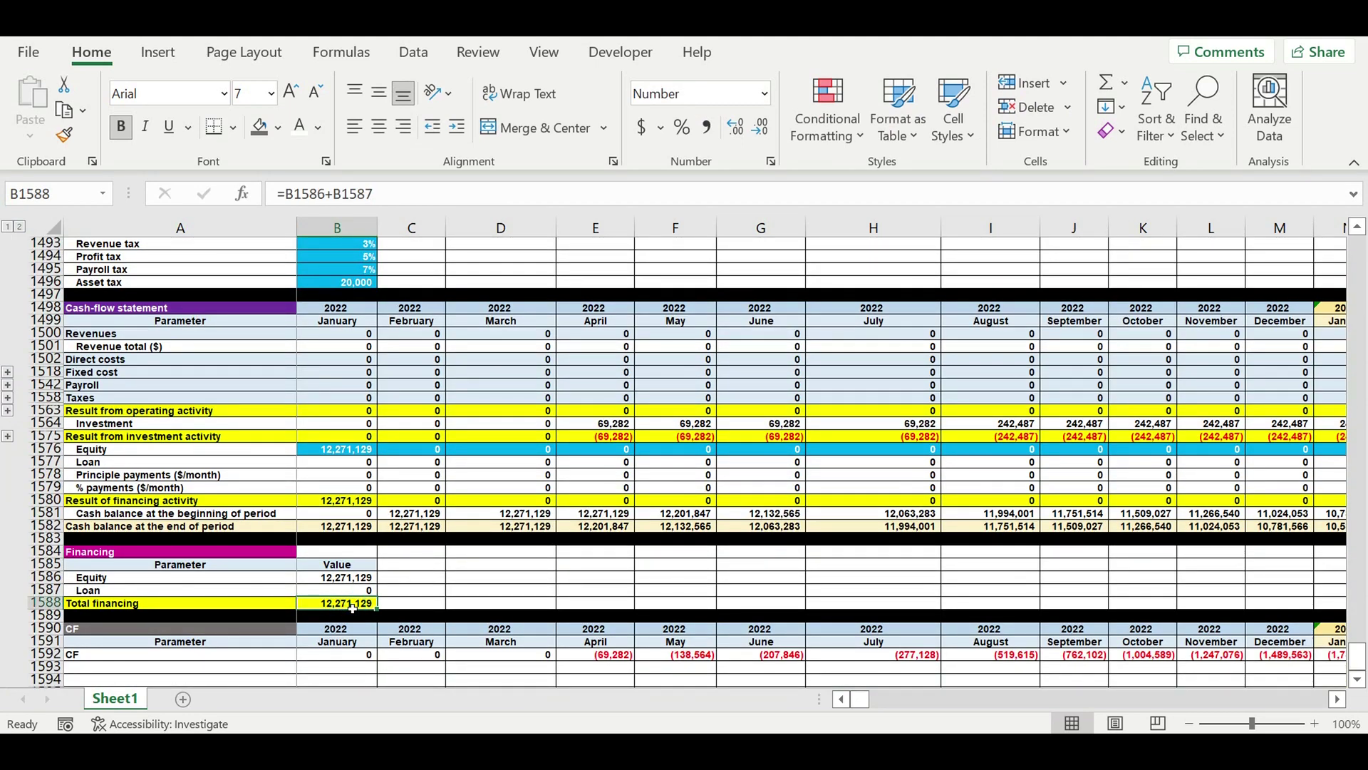
drag(902, 531, 1231, 513)
click(1054, 565)
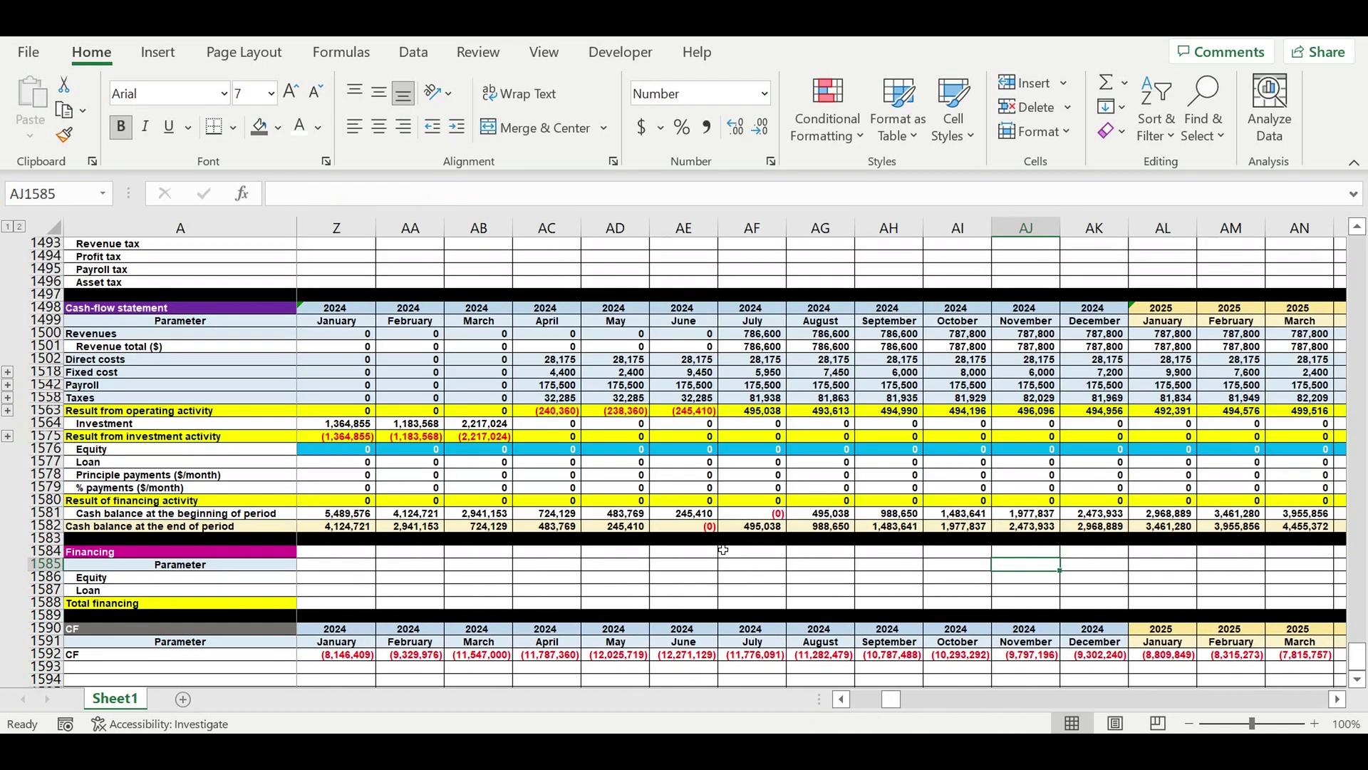
click(683, 528)
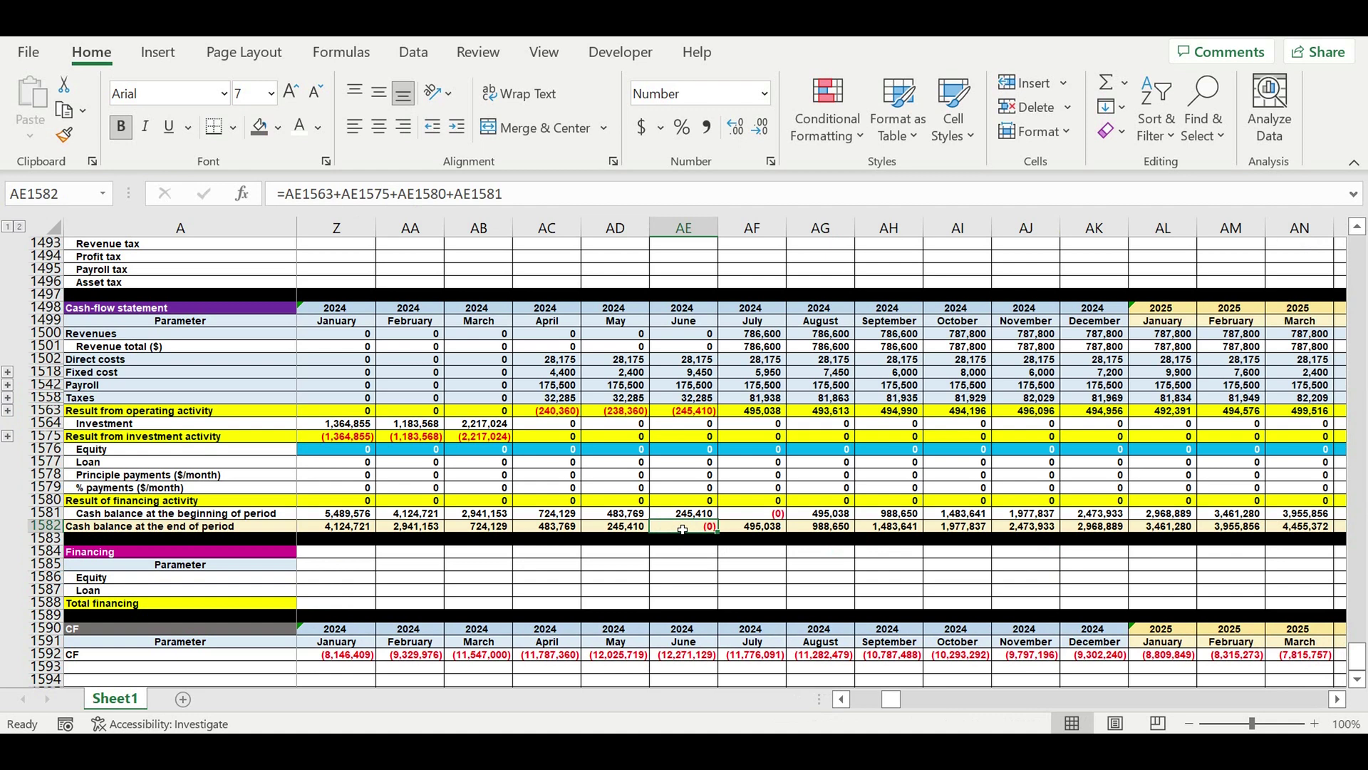
click(743, 529)
drag(891, 700, 787, 704)
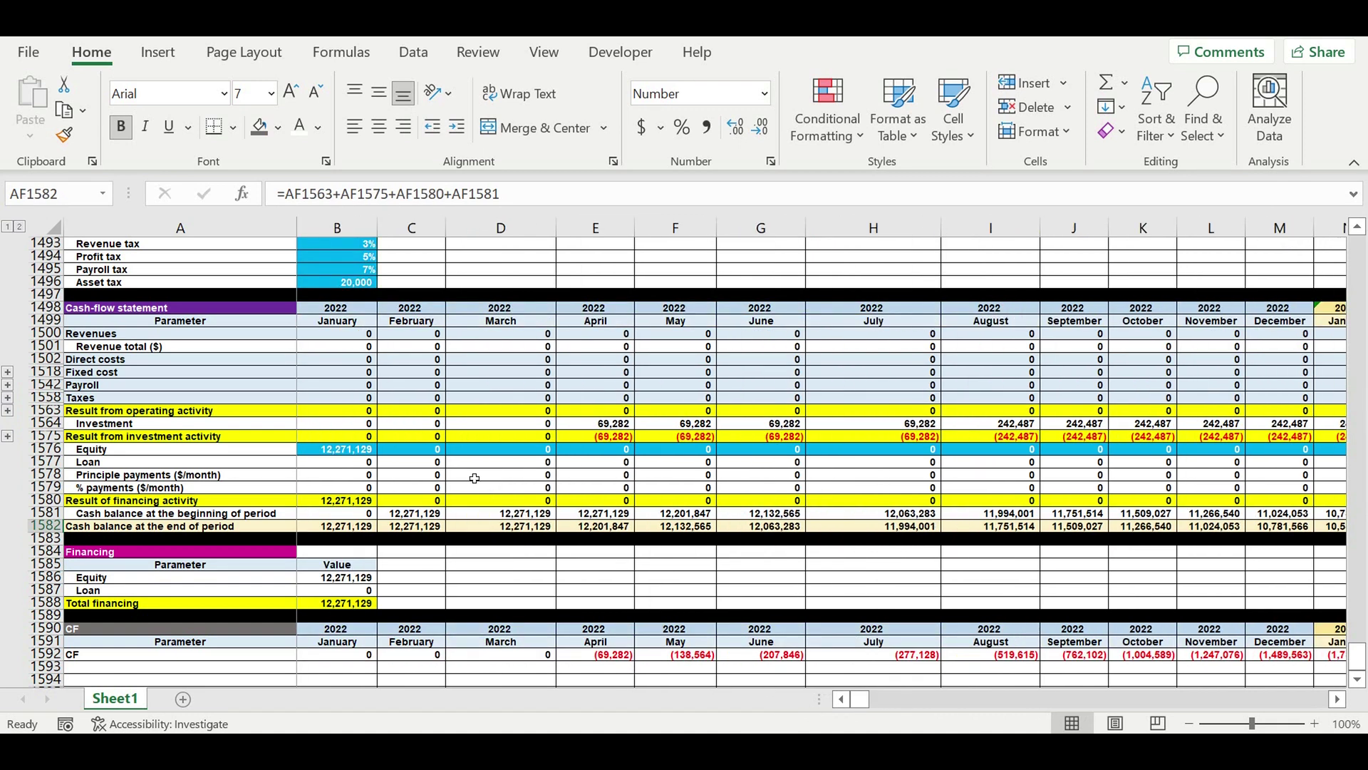
click(351, 578)
scroll(394, 536, up, 1)
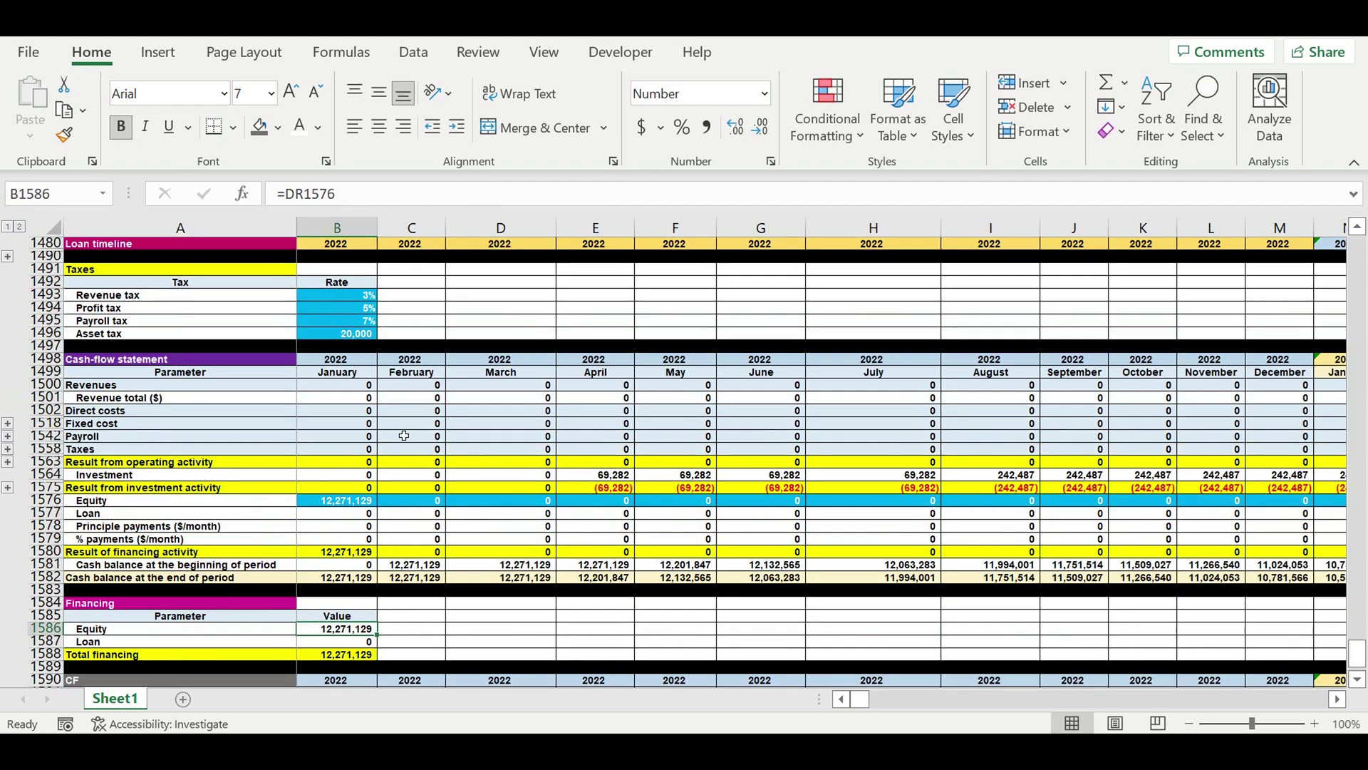
scroll(389, 527, up, 1)
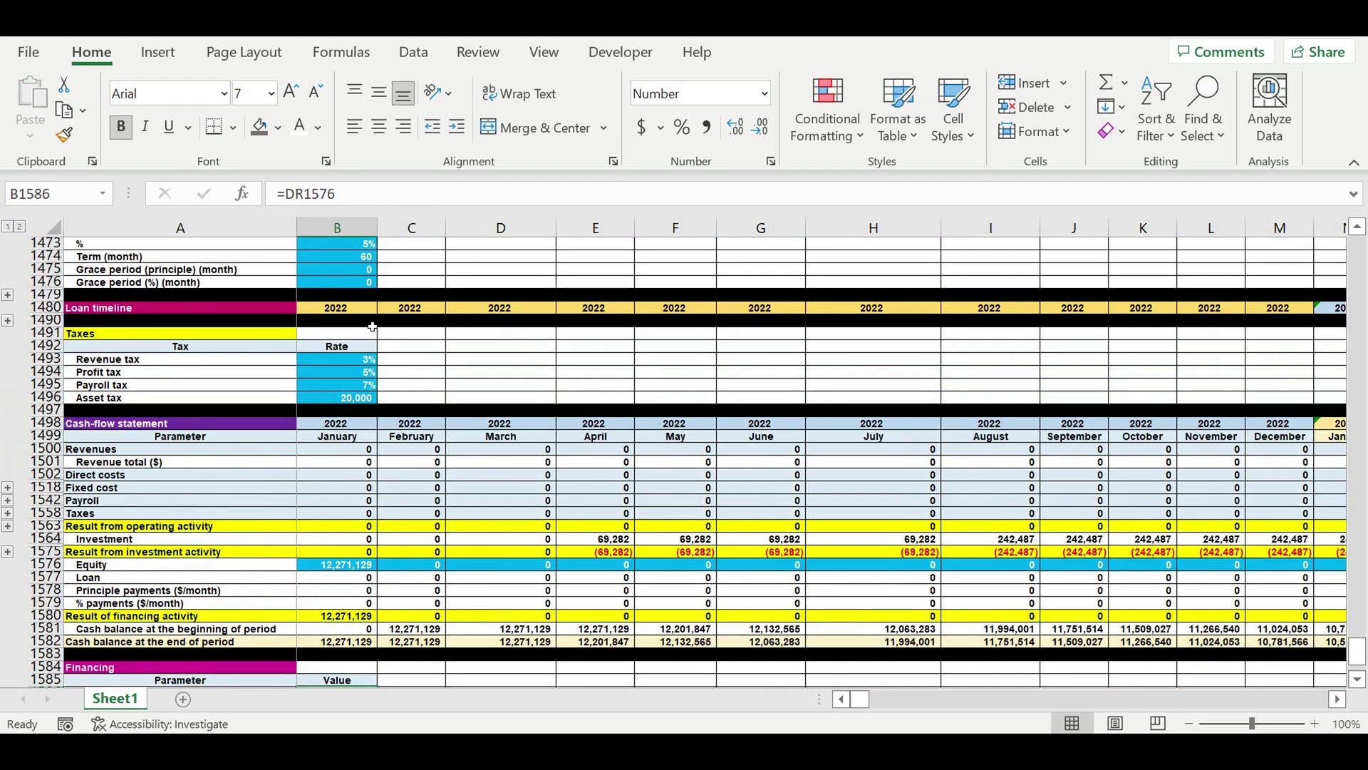
Set the loan Amount ($) in B1472 to 12,000,000.
scroll(370, 326, up, 2)
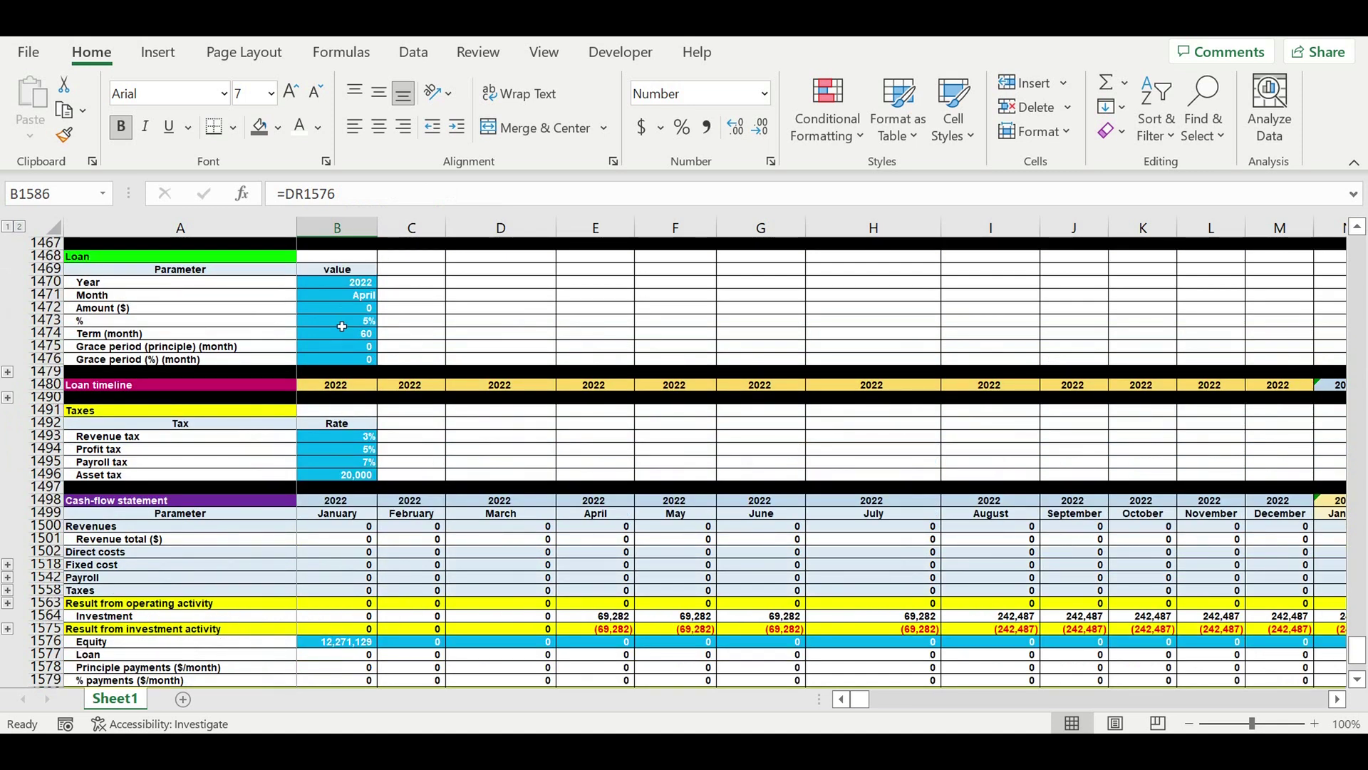
click(343, 309)
text(12)
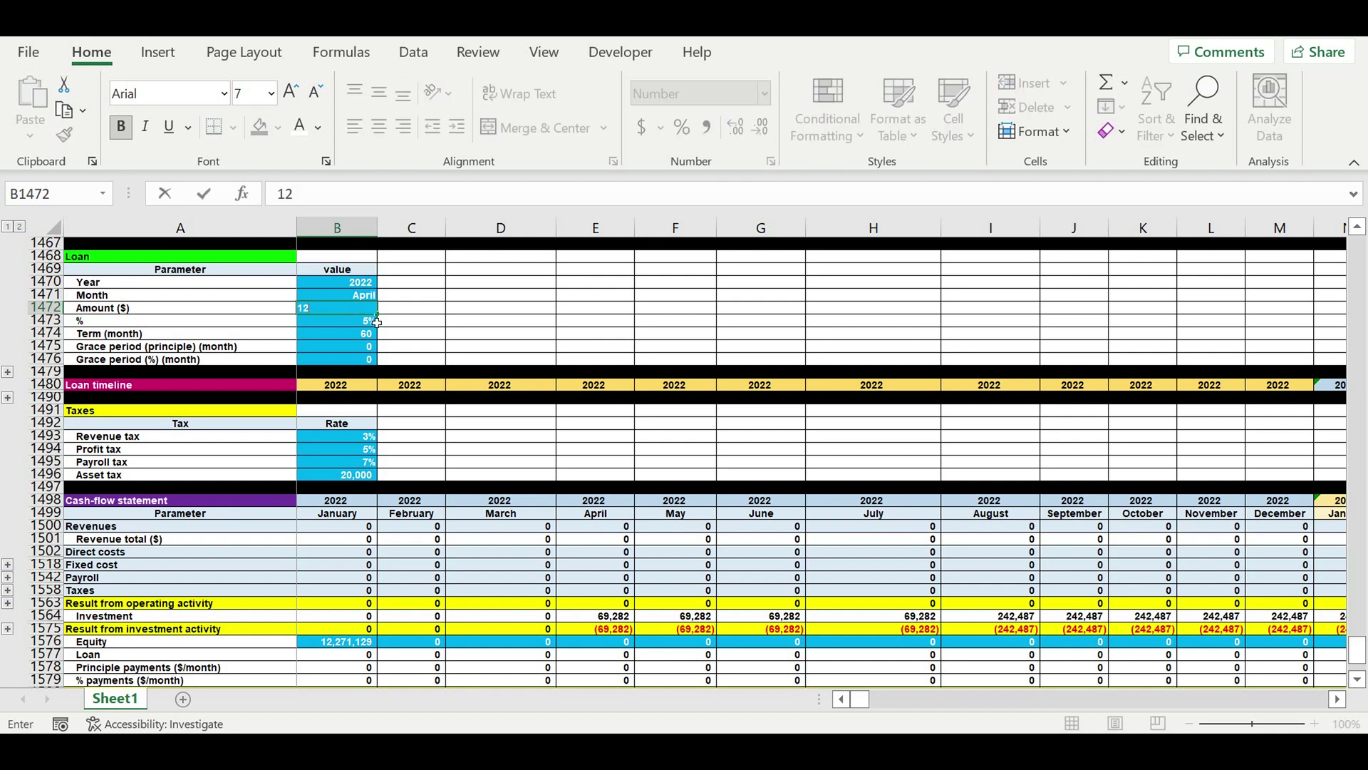
text(,000,000)
key(Return)
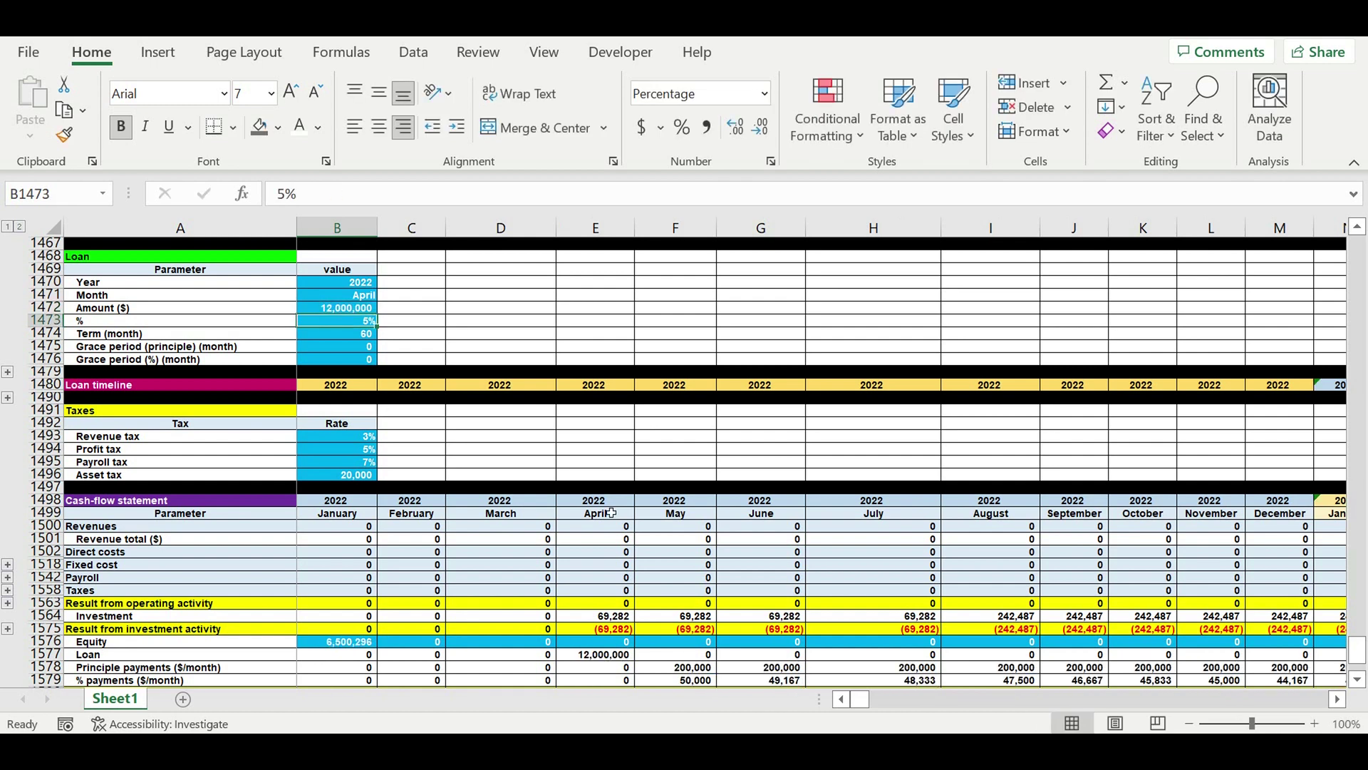
Examine the Equity and Loan values in the financing summary and the end-of-period cash balances from June to September 2024.
scroll(611, 512, down, 4)
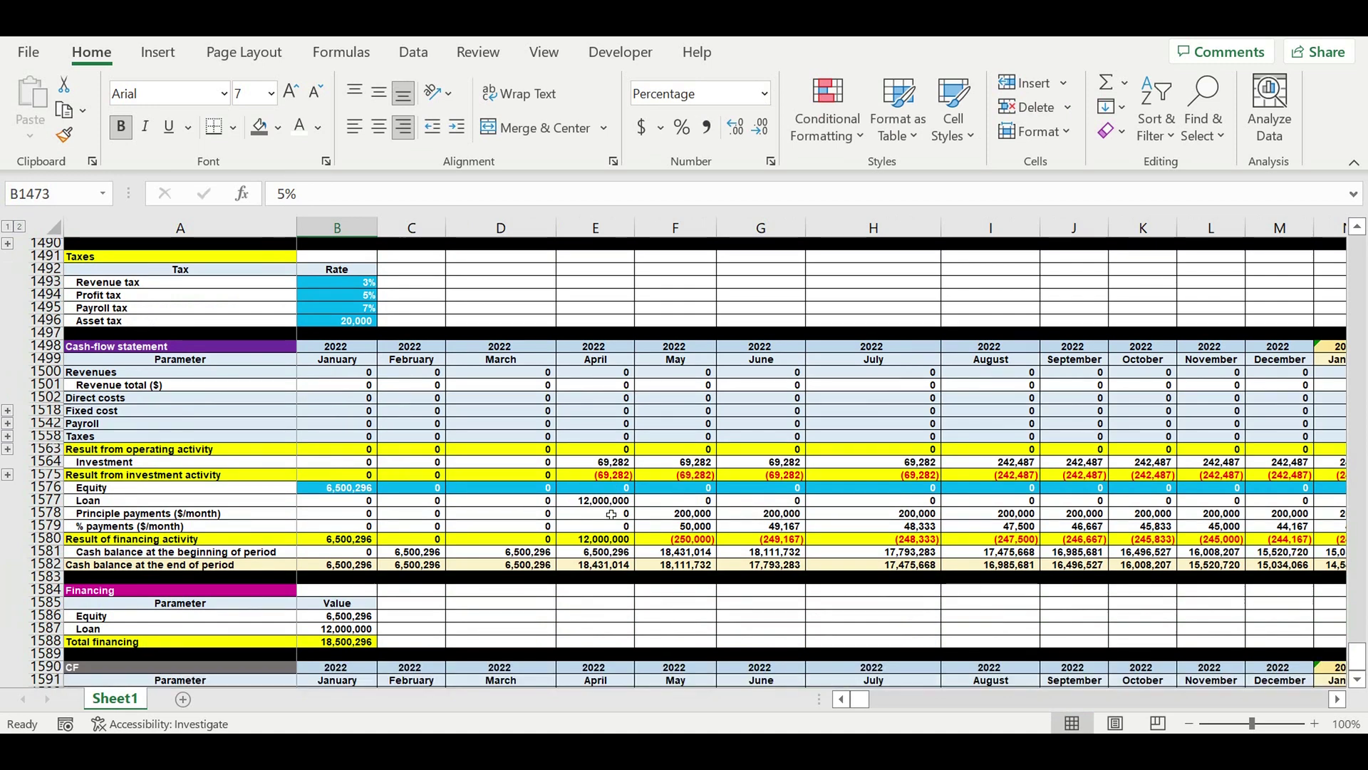
click(464, 640)
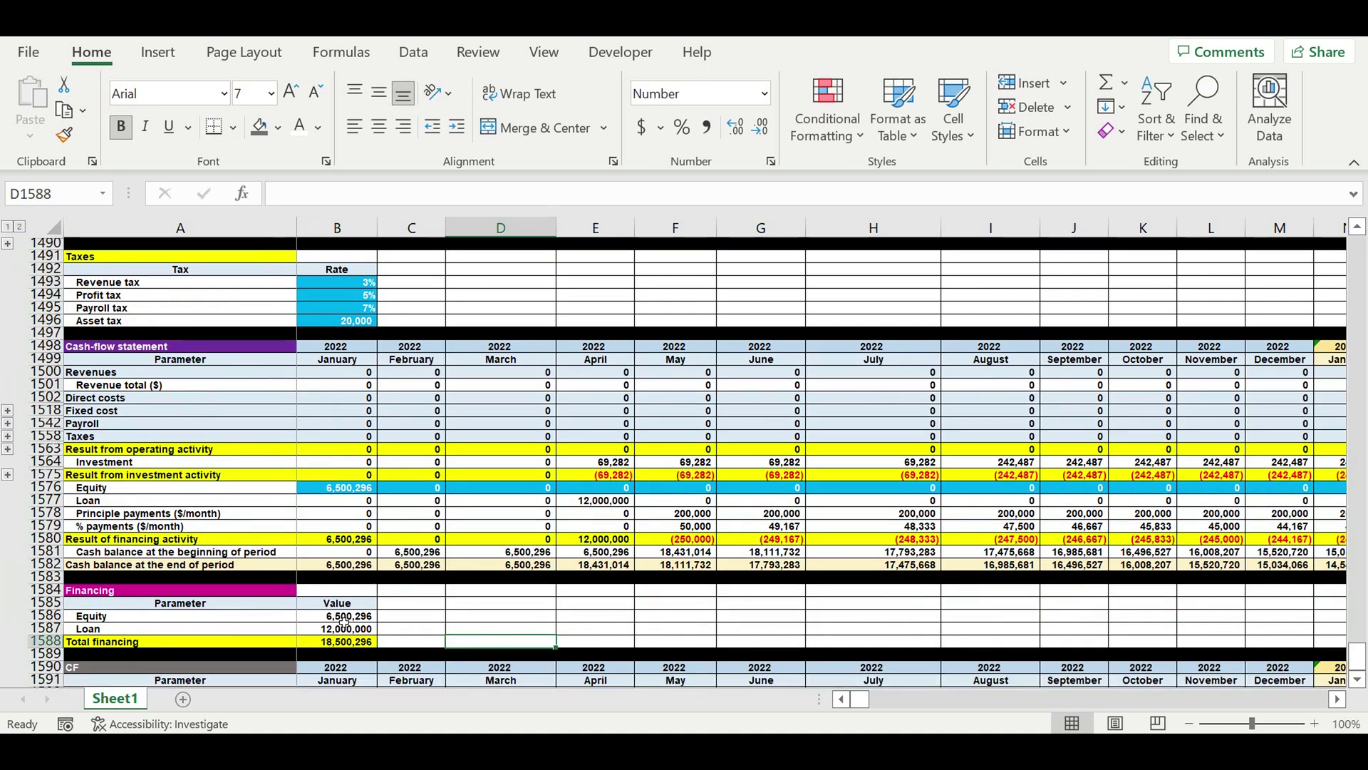
click(360, 617)
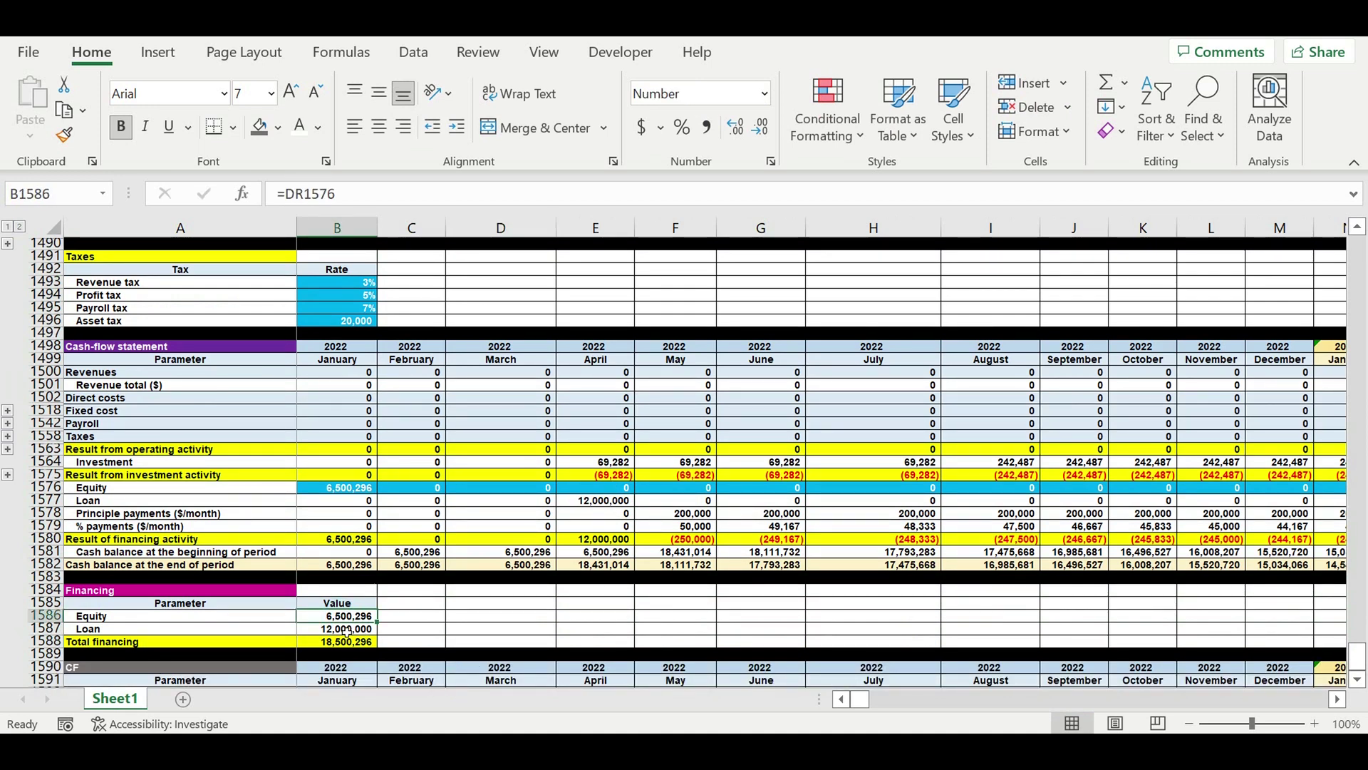
click(346, 629)
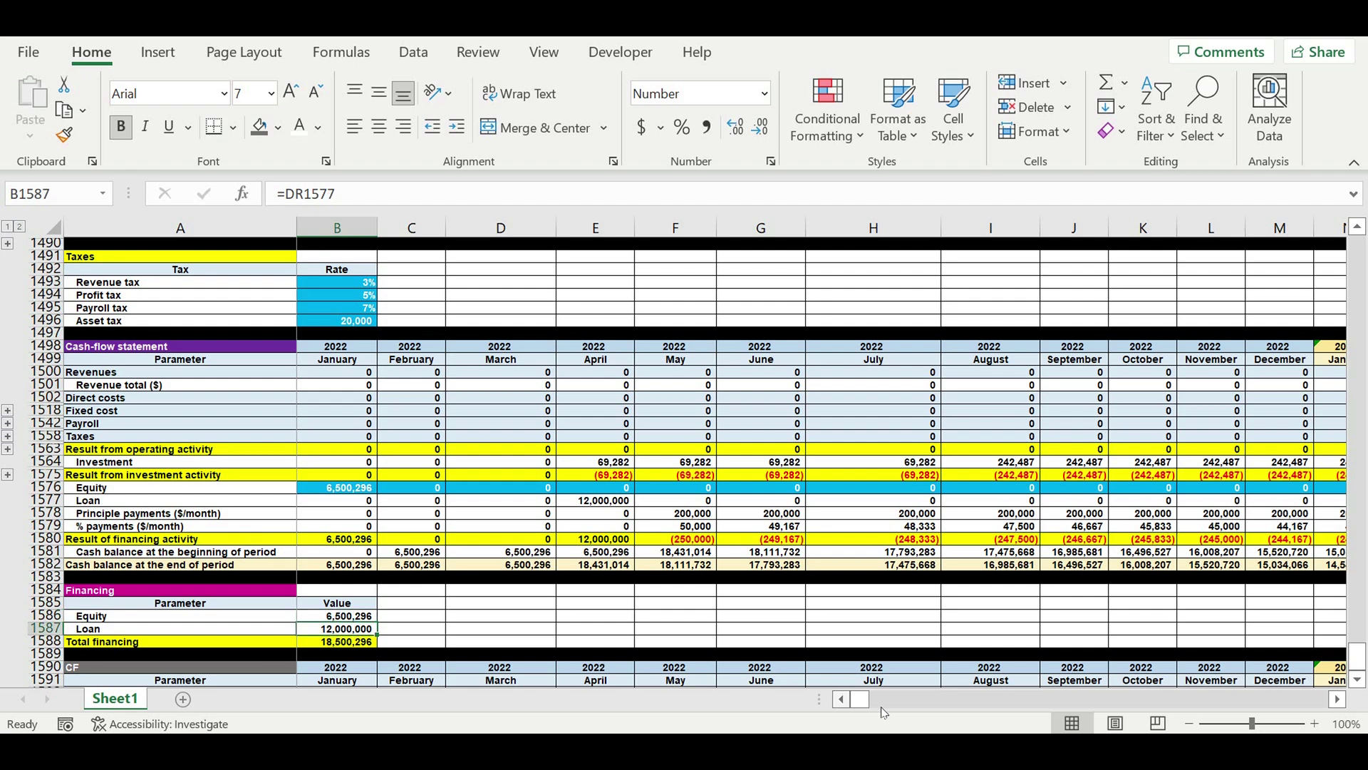
drag(863, 700, 895, 702)
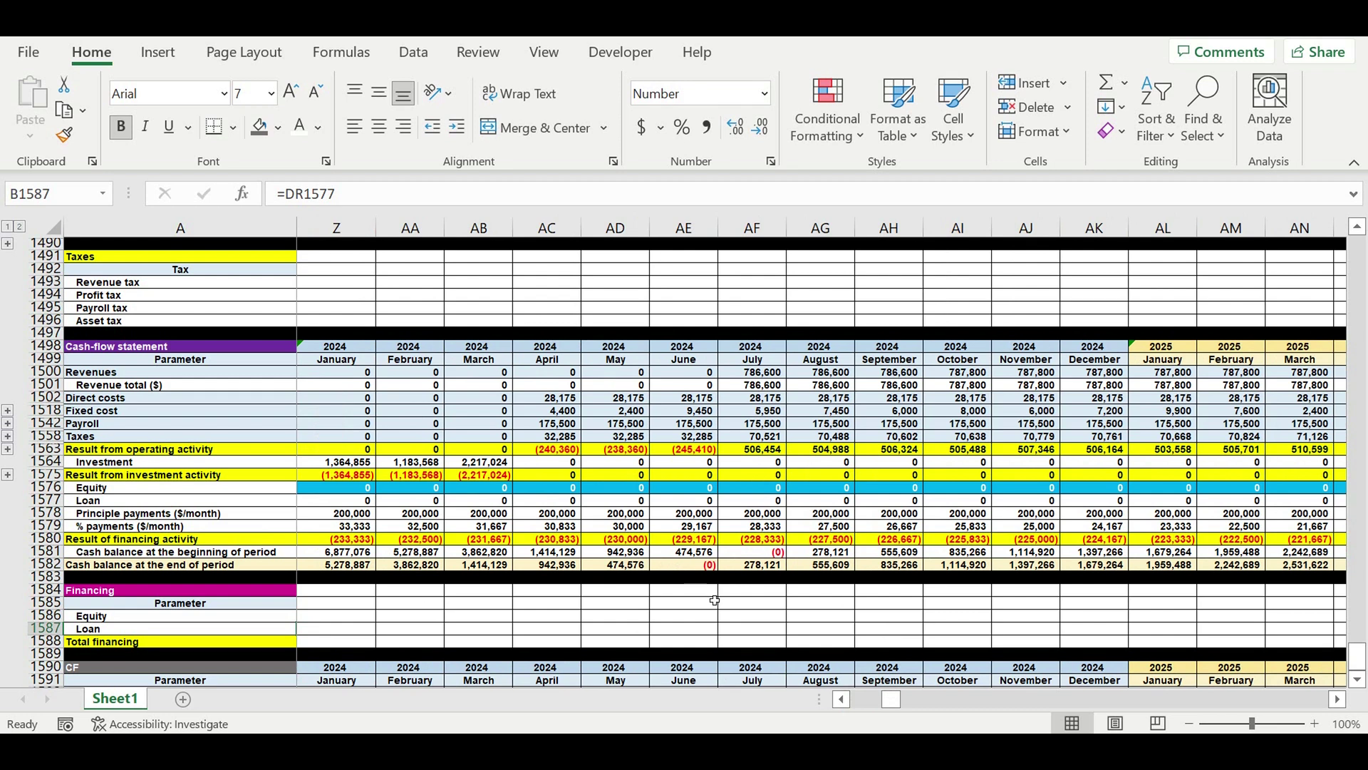
click(697, 568)
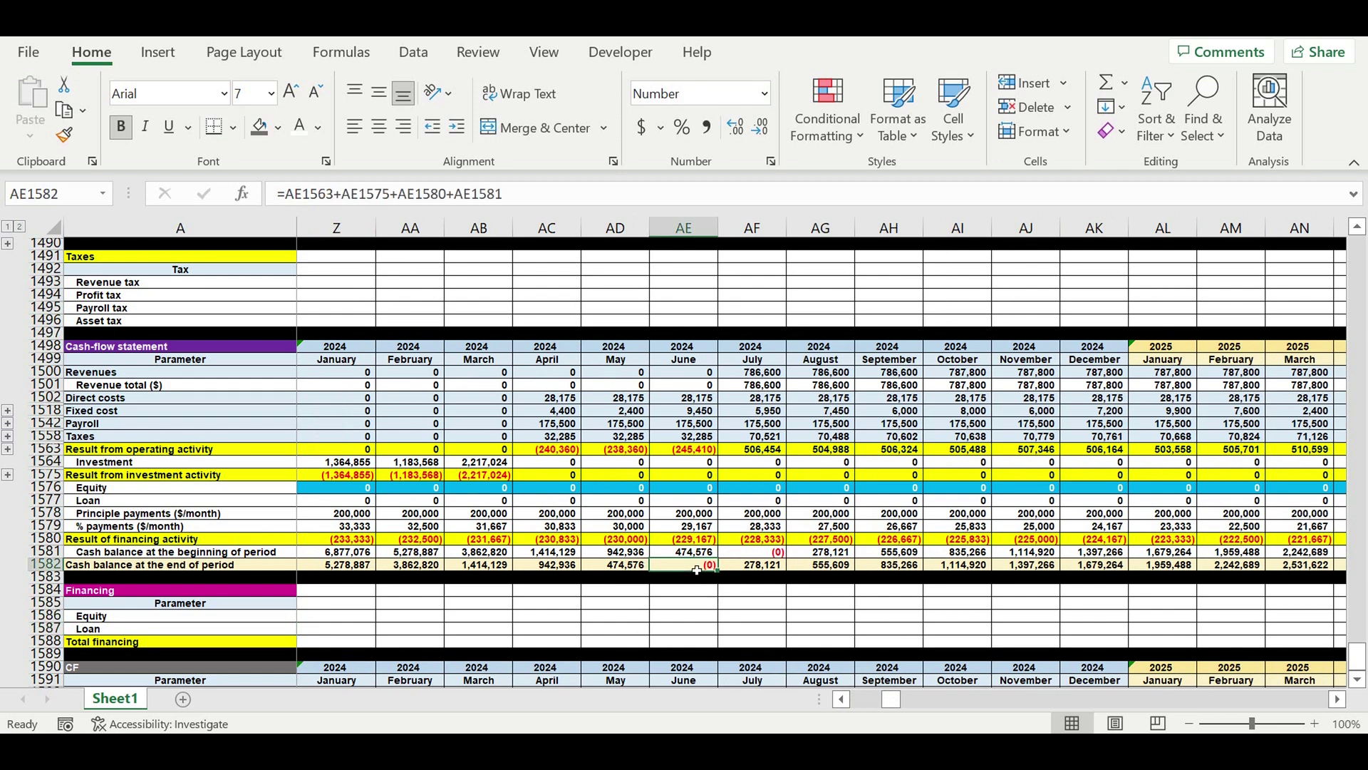
click(778, 568)
click(845, 566)
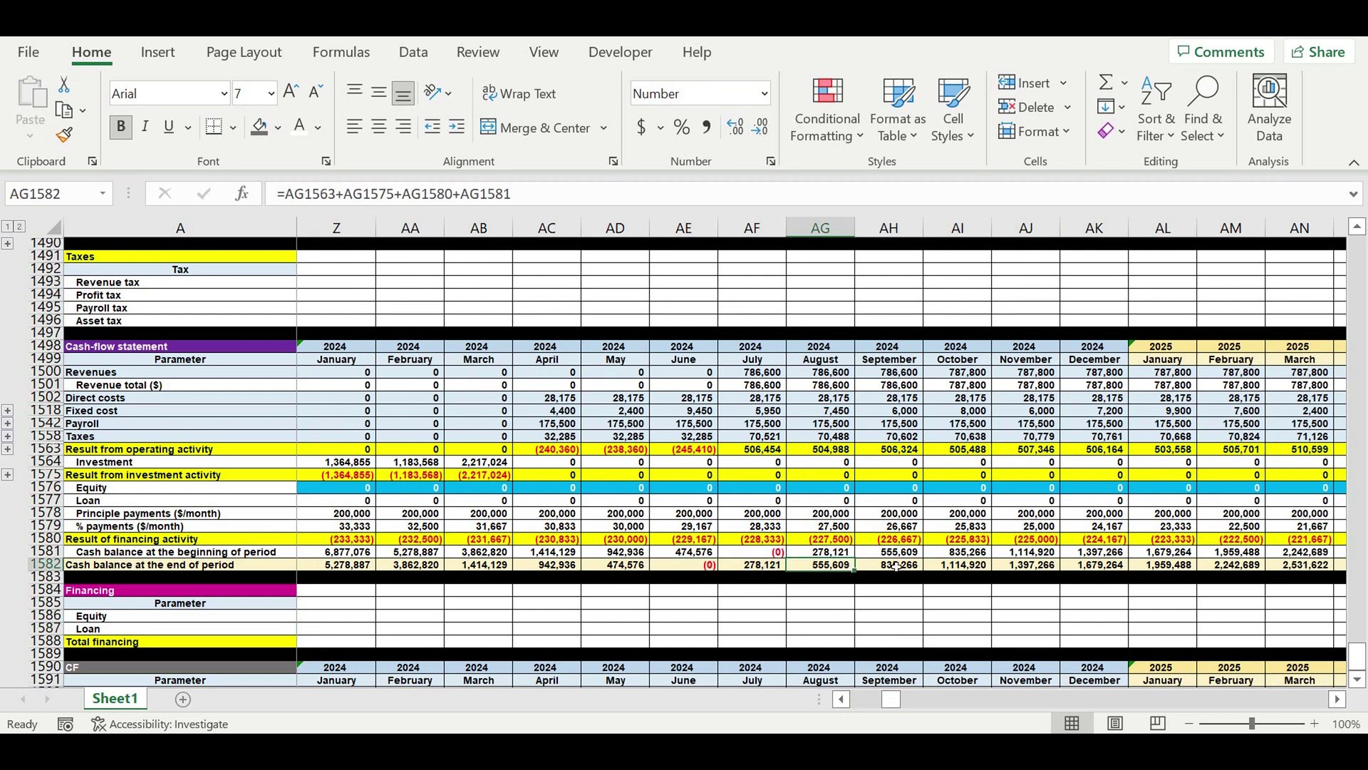
click(896, 566)
scroll(906, 609, down, 2)
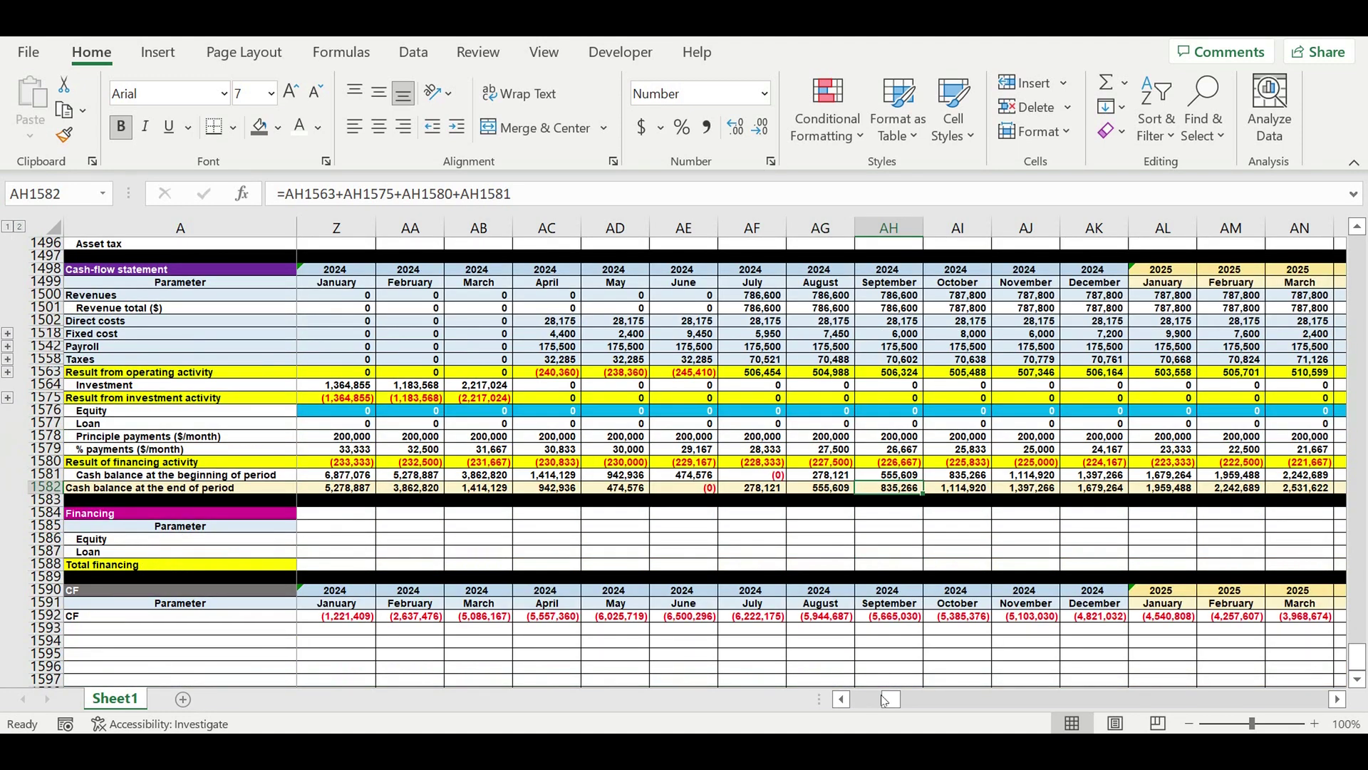
Review the financing summary in B1586:B1588 and the monthly Equity inputs in row 1576 from January to June 2022.
drag(890, 701, 741, 708)
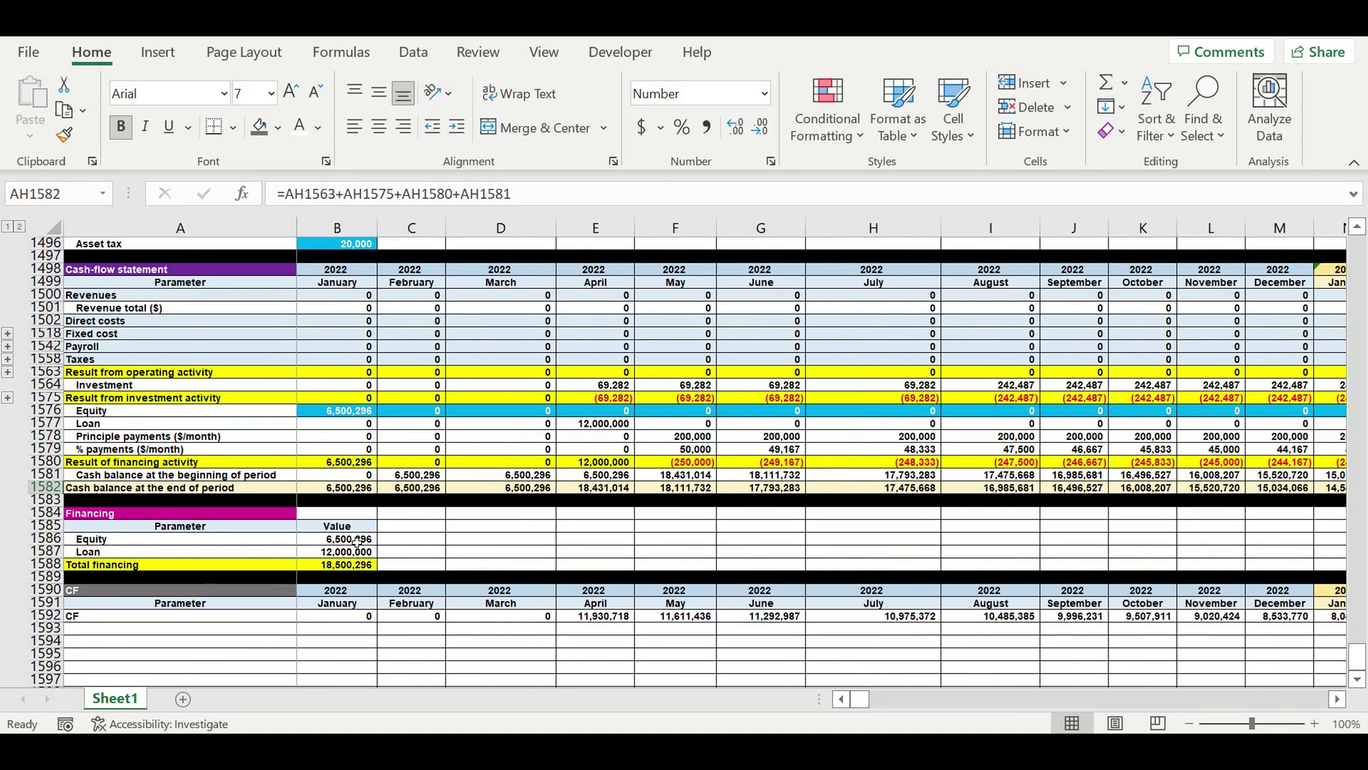
drag(342, 541, 271, 564)
click(494, 547)
click(365, 415)
click(415, 413)
click(494, 410)
click(622, 411)
click(680, 410)
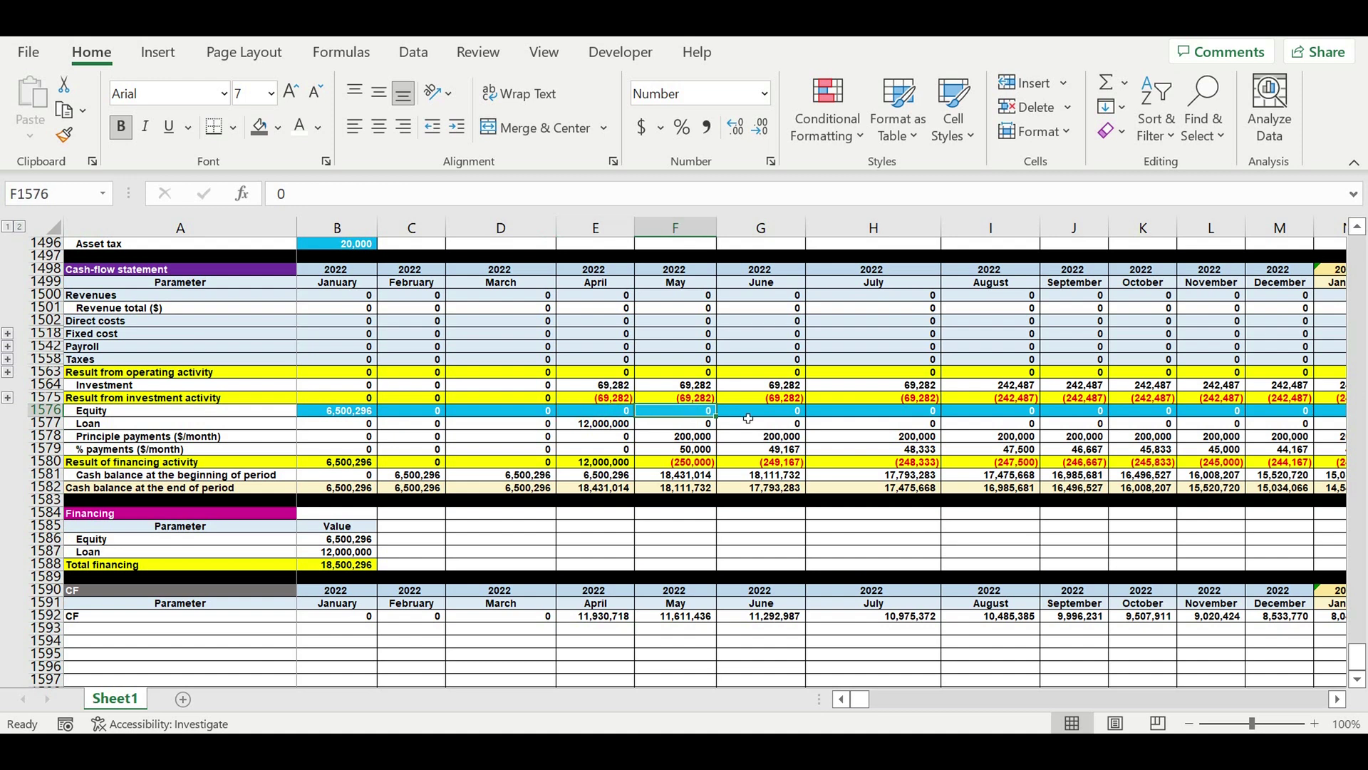
click(759, 413)
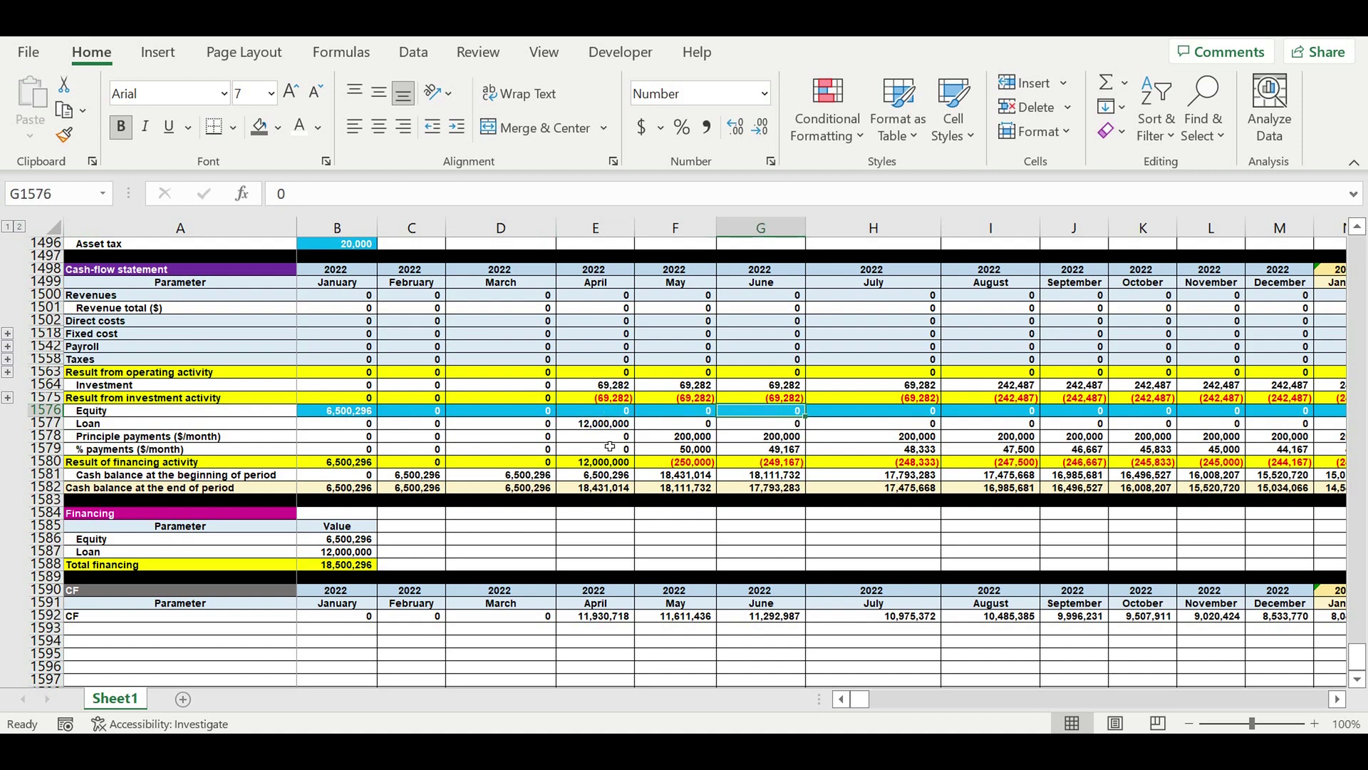
Fill the whole of row 1593 below the CF row with black as a section divider.
click(52, 630)
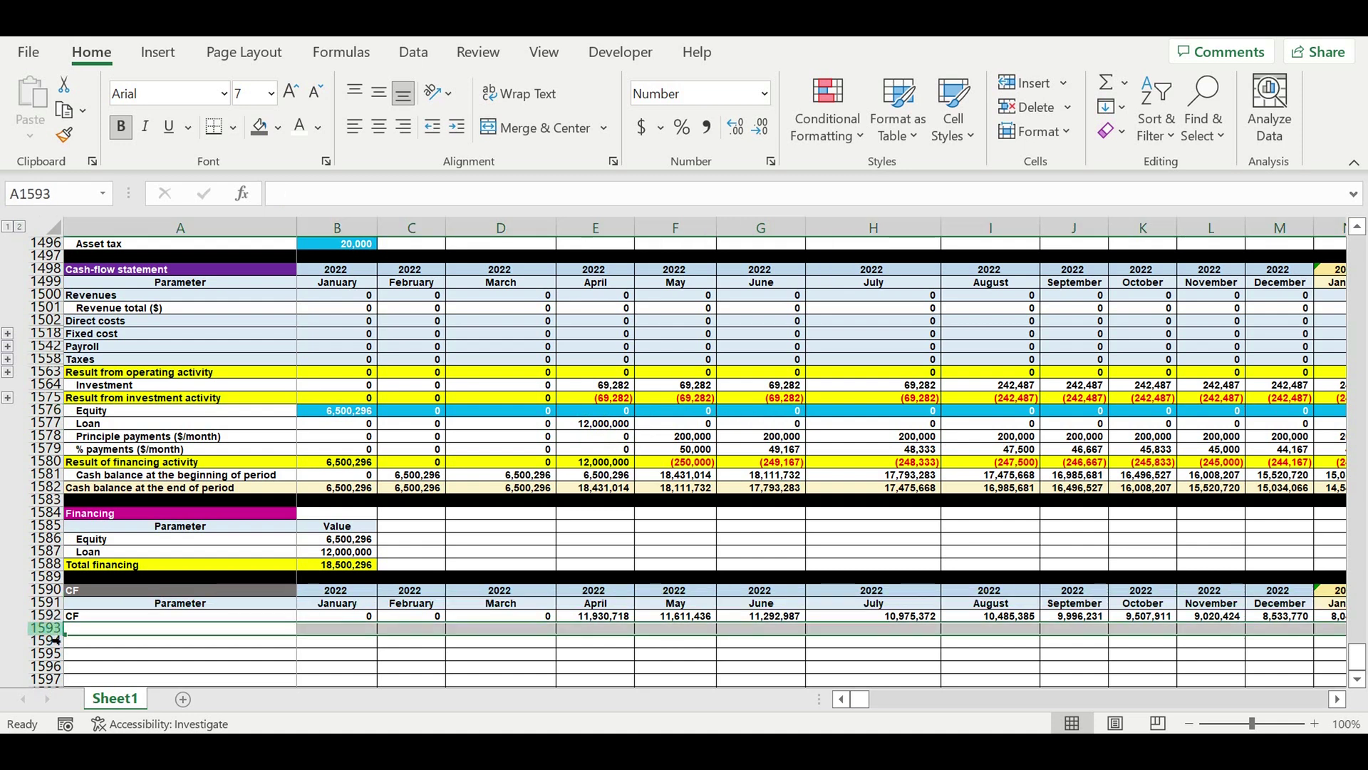
click(278, 127)
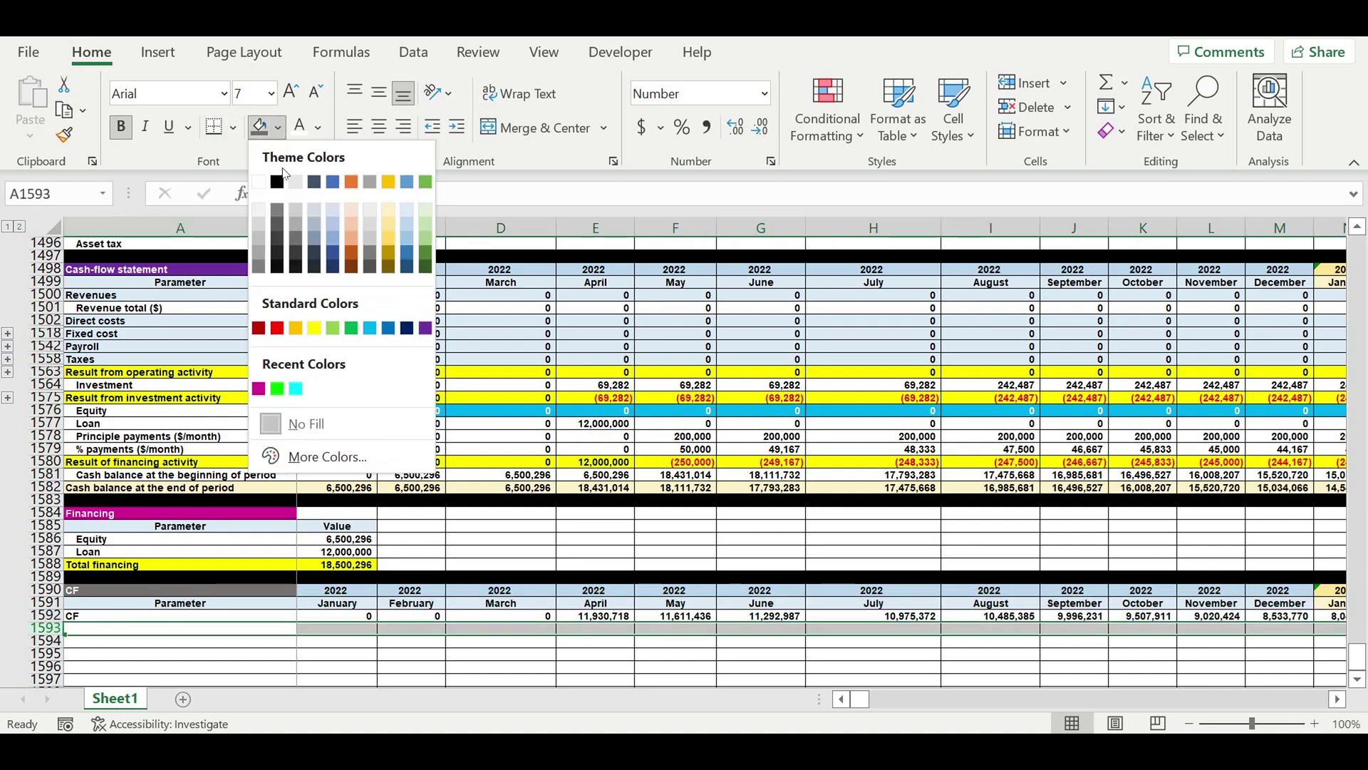
click(277, 181)
click(548, 403)
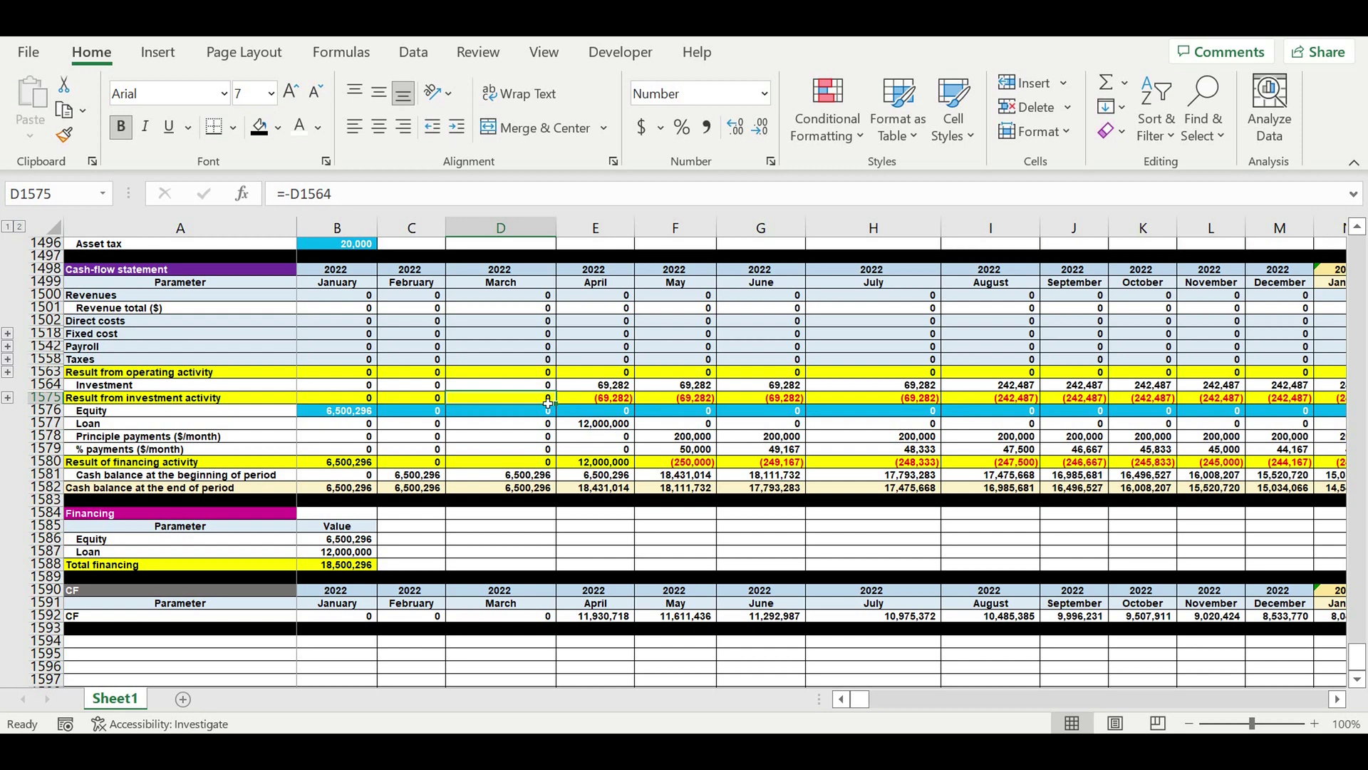
Indent the CF label in A1592 by one level.
click(133, 617)
click(457, 126)
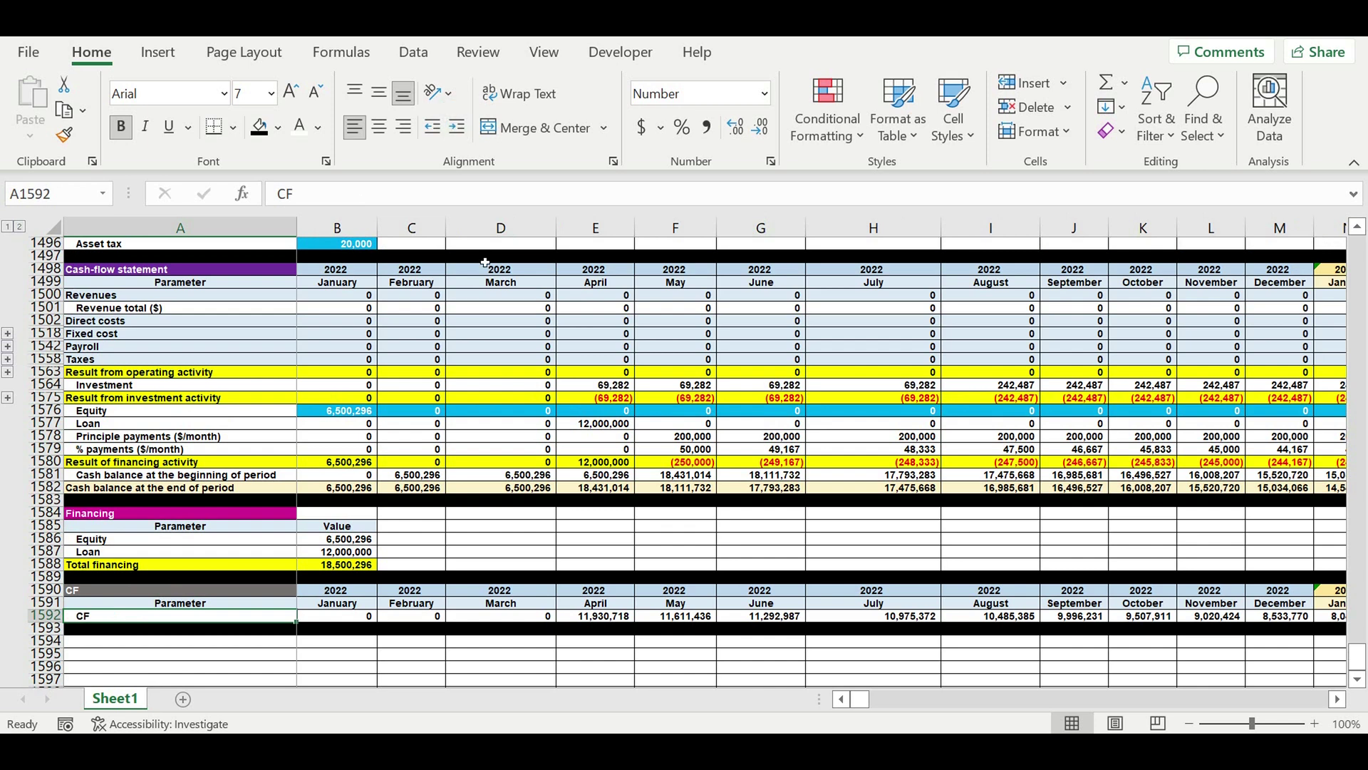
click(552, 477)
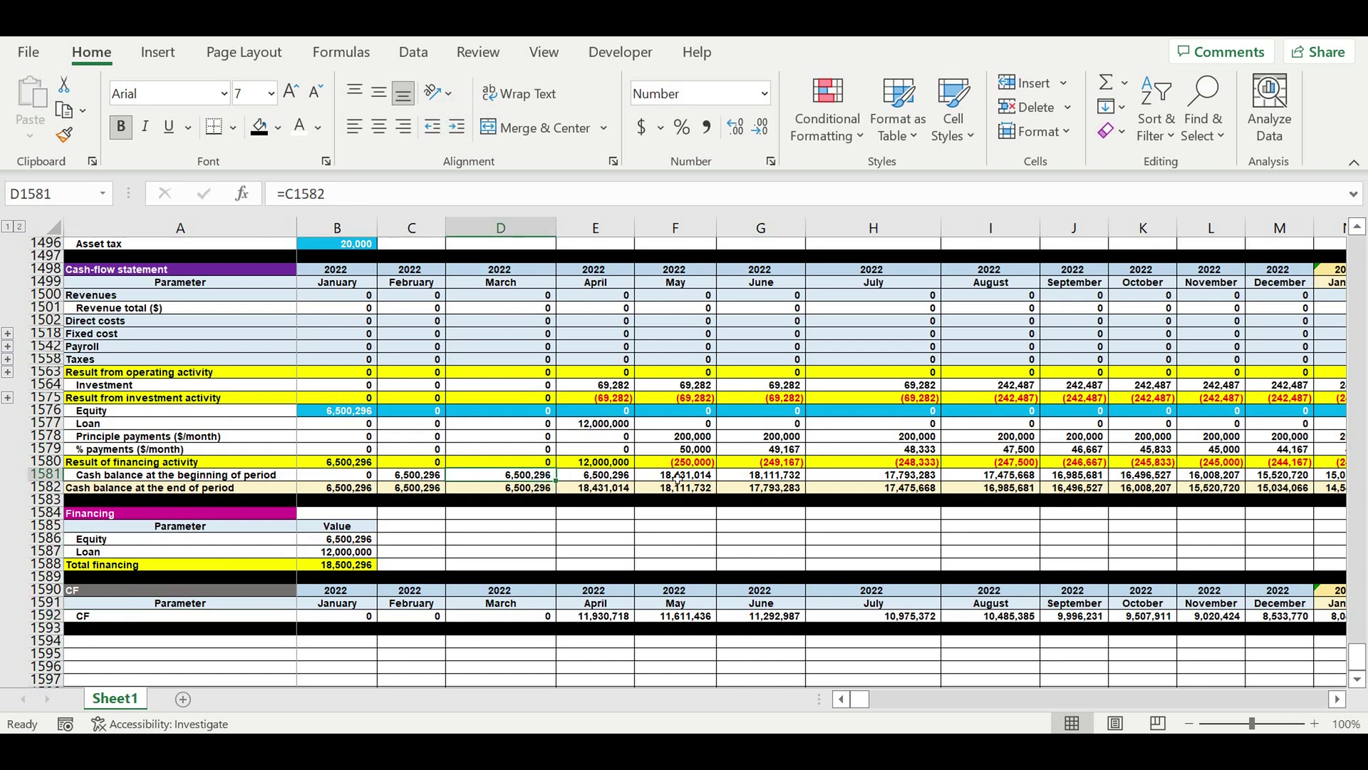